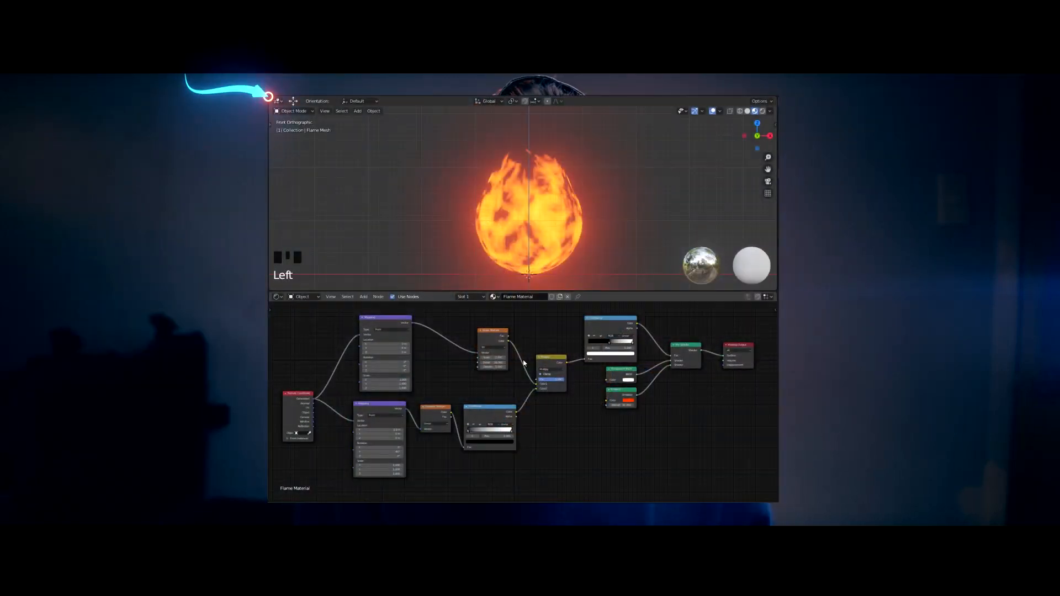
left_click_drag(299, 399, 309, 396)
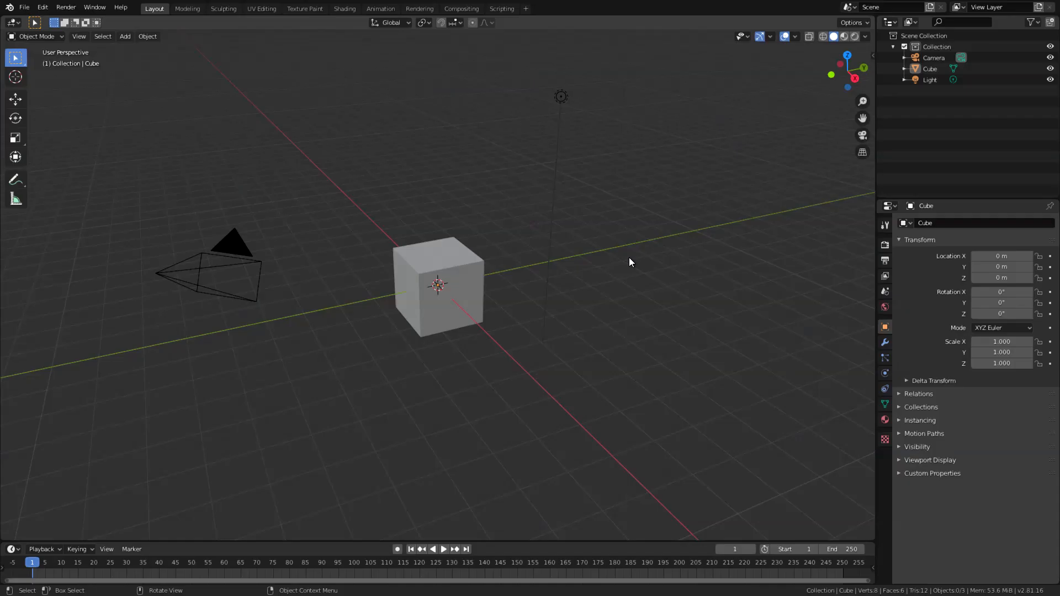
Delete all the default scene objects and add a UV sphere
key("a")
key("Delete")
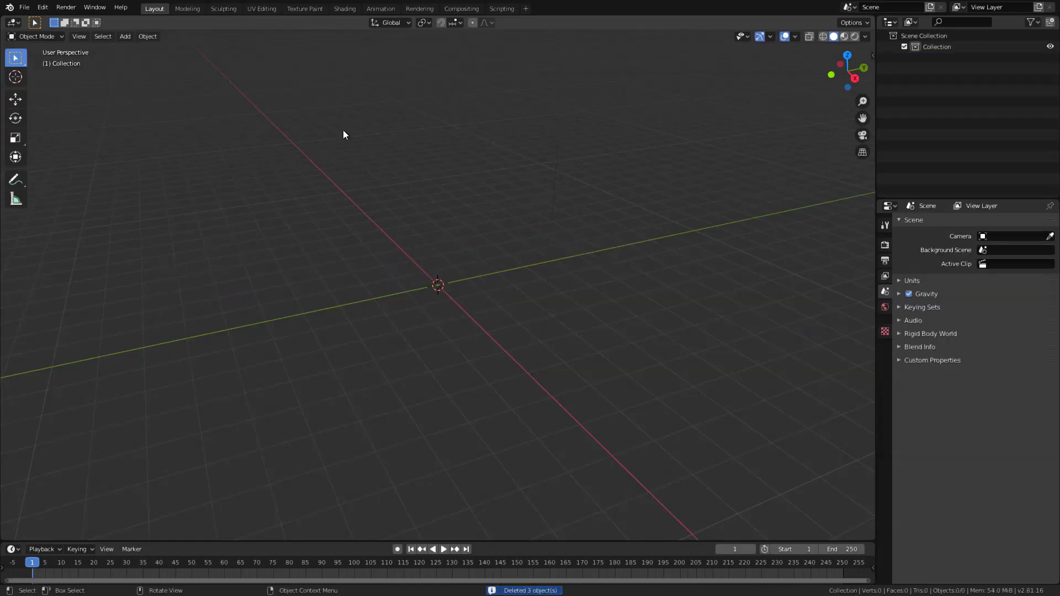
left_click(124, 36)
mouse_move(138, 48)
left_click(222, 84)
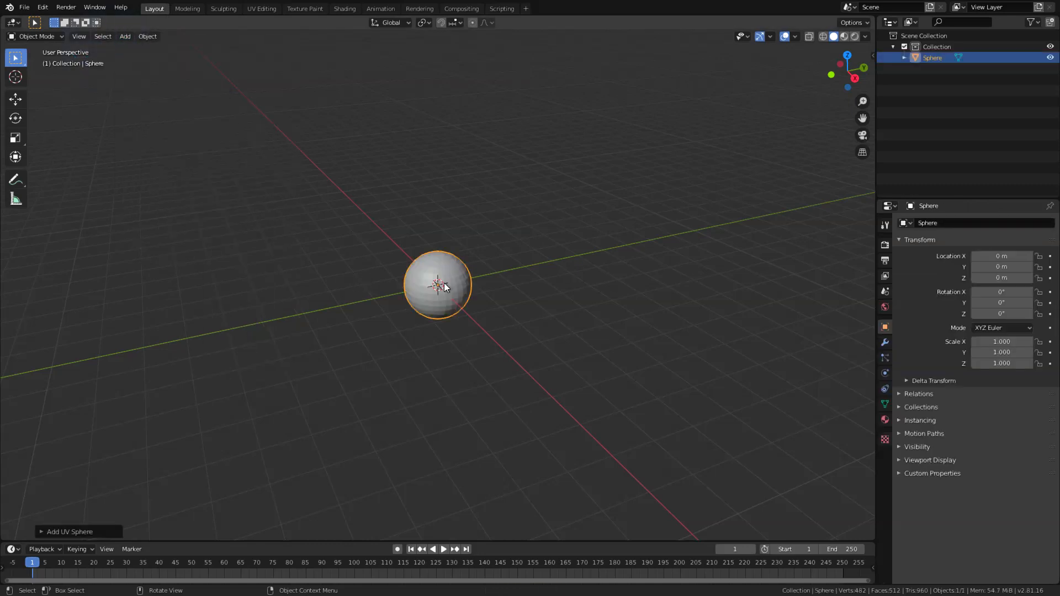
In front view, enter Edit Mode and move the whole sphere mesh up so its bottom rests on the origin
scroll(436, 290, "up", 8)
key("KP_1")
middle_click_drag(451, 237, 501, 210, "ctrl")
key("Tab")
key("g")
key("Escape")
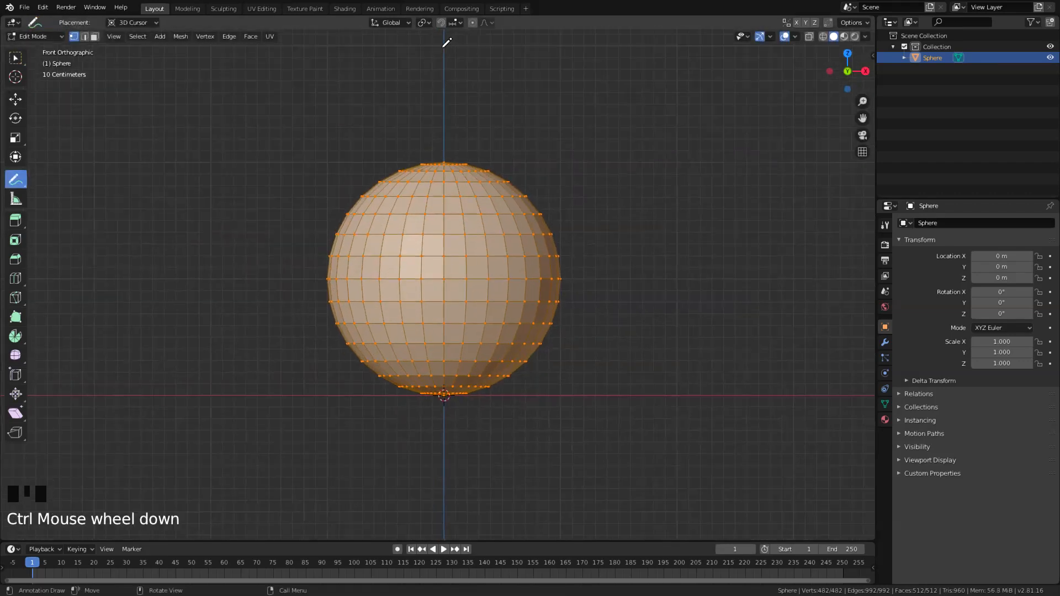
With proportional editing enabled, pull the sphere's topmost vertex straight up to form a teardrop shape
left_click_drag(442, 49, 454, 398)
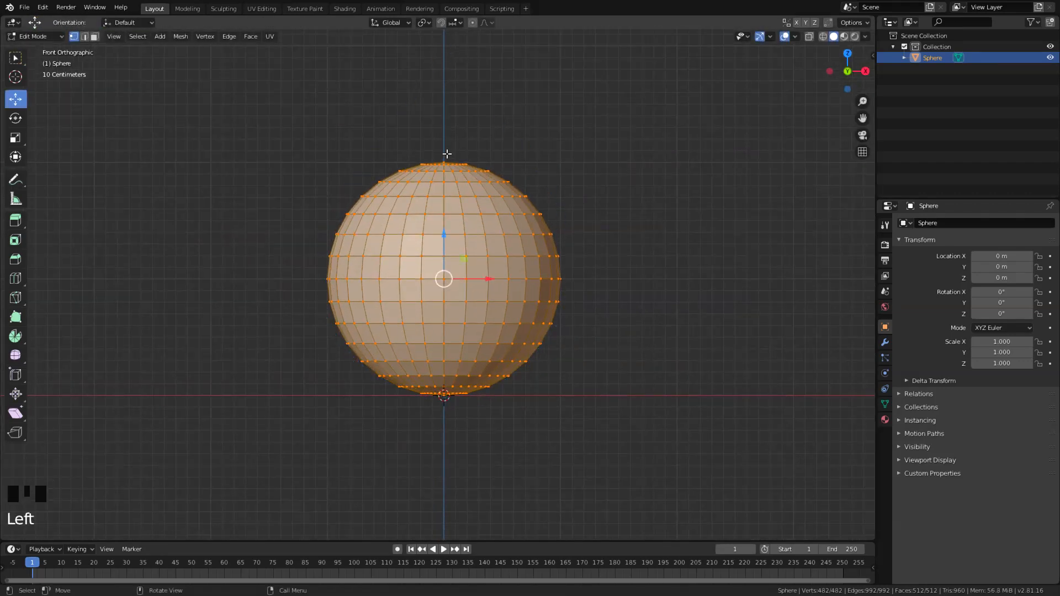
left_click(450, 167)
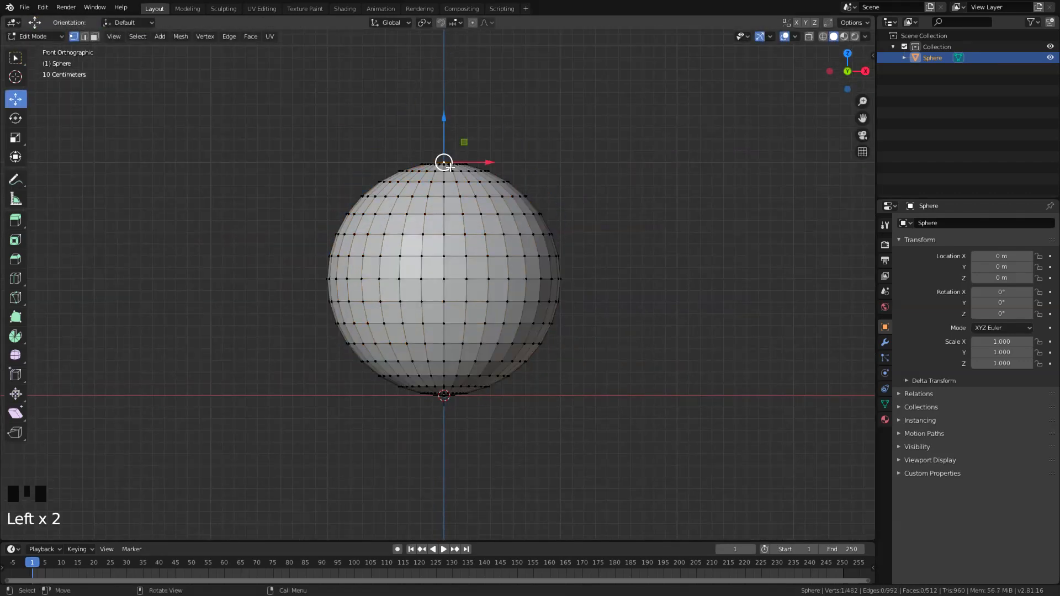
left_click(472, 22)
left_click_drag(443, 118, 461, 62)
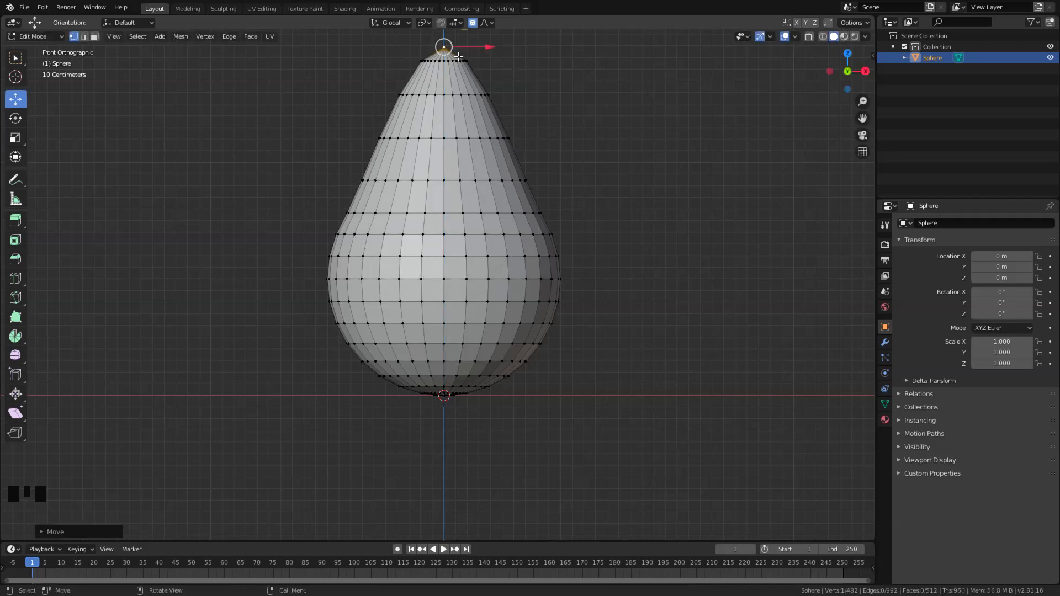
Delete the teardrop's top vertex to leave the tip open
key("x")
left_click(458, 57)
middle_click_drag(468, 117, 467, 170, "shift")
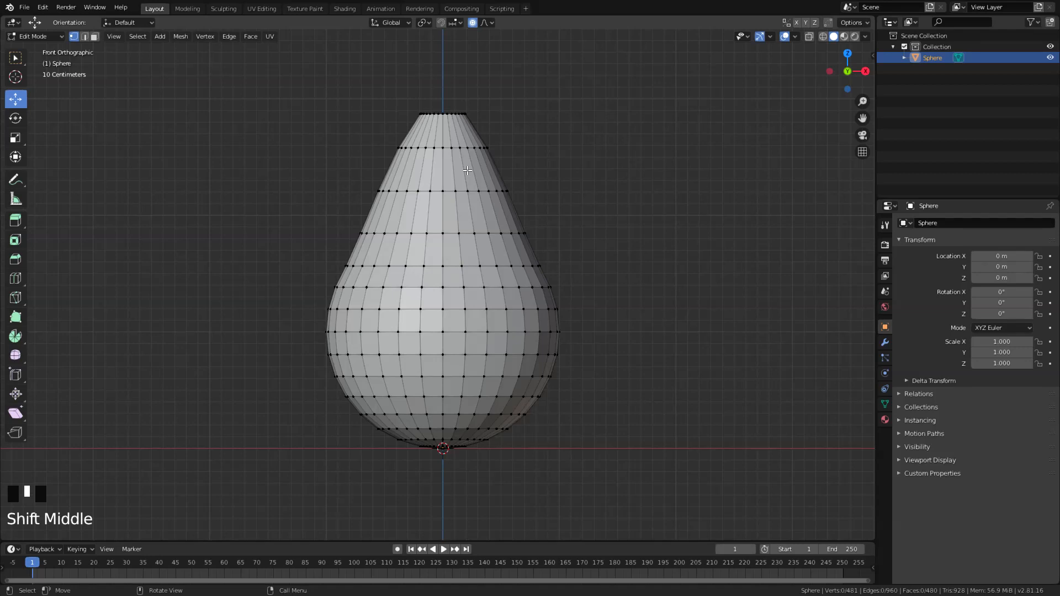
Return to Object Mode and shade the teardrop mesh smooth
key("Tab")
right_click(403, 218)
left_click(404, 219)
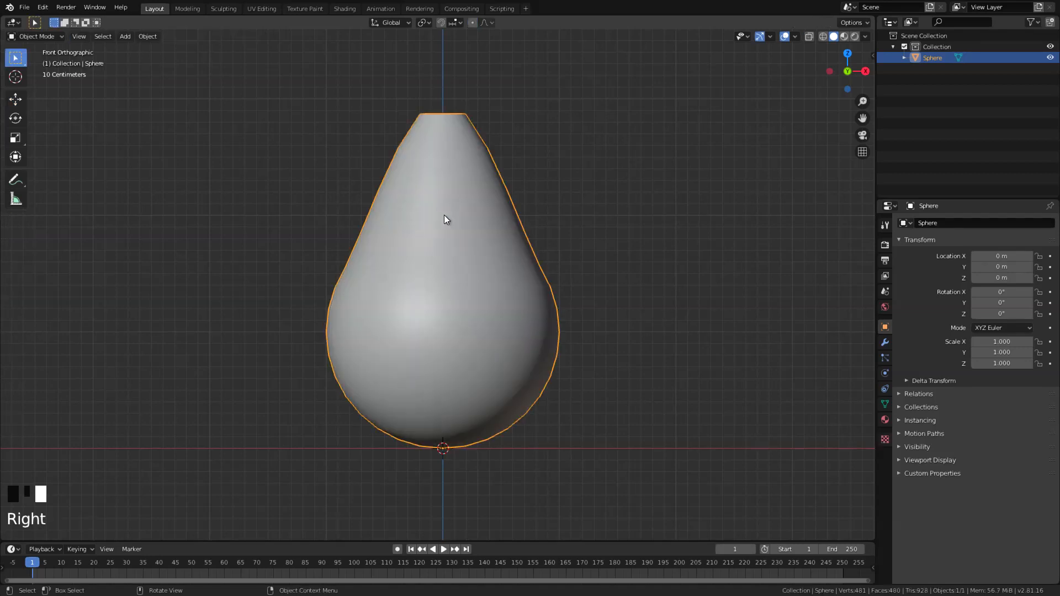
Switch to the Shading workspace and lower the preview's HDRI background opacity all the way
left_click(344, 8)
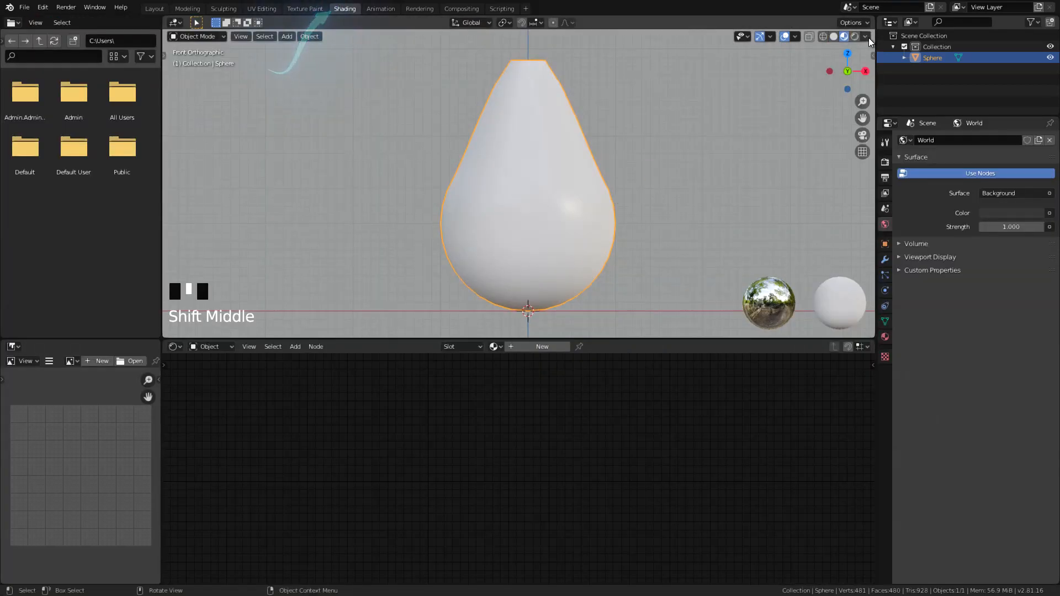
left_click(866, 37)
left_click_drag(894, 177, 784, 178)
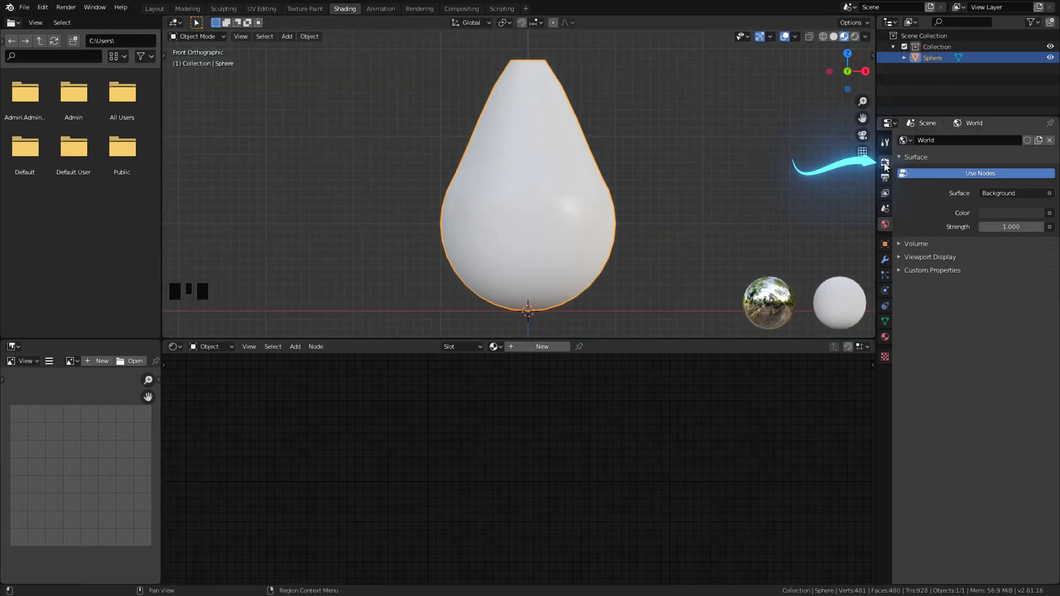
Enable Bloom in the Eevee render settings and collapse its options
left_click(885, 162)
left_click(912, 230)
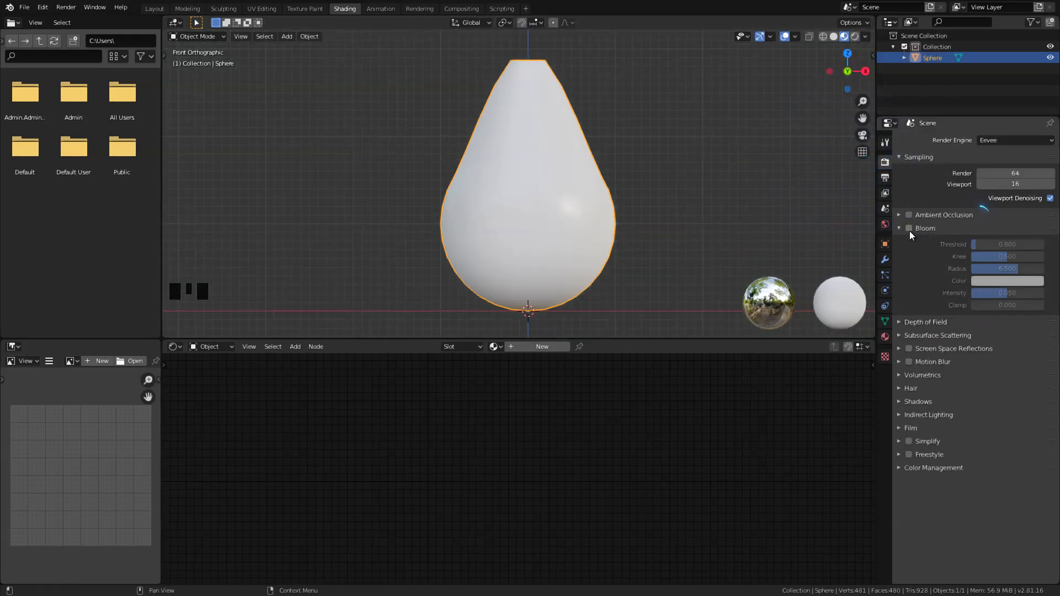
left_click(908, 228)
left_click(925, 228)
Rename the sphere object to "Flame Mesh"
left_click(932, 58)
double_click(932, 58)
type("Flame Mesh")
key("Return")
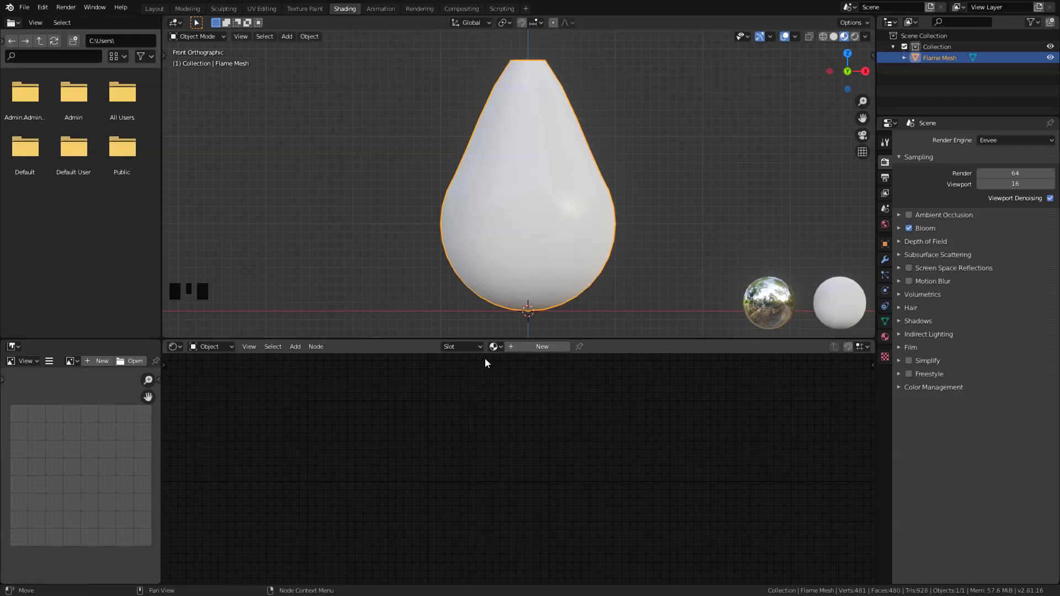
Create a new material on the mesh and name it "Flame Material"
left_click(518, 345)
double_click(519, 346)
type("Fla")
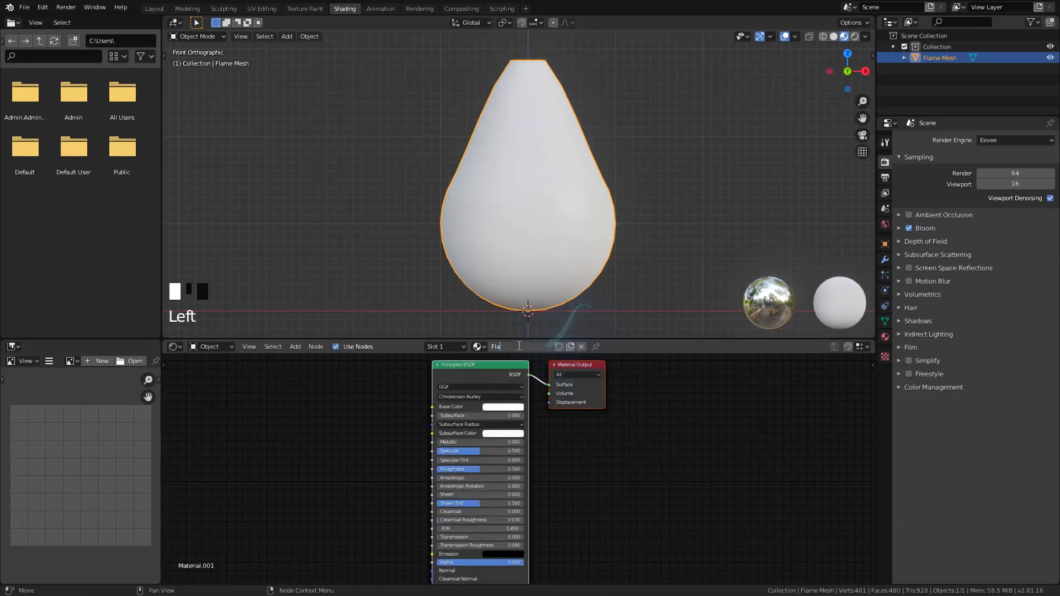
type("me Material")
key("Return")
Delete the Principled BSDF node and move the Material Output node to the right to free up space
left_click_drag(585, 339, 596, 289)
left_click(499, 347)
key("x")
left_click_drag(563, 340, 786, 340)
Add a Mix Shader node and connect its output to the Material Output's Surface input
key("shift+a")
left_click(615, 342)
type("mix")
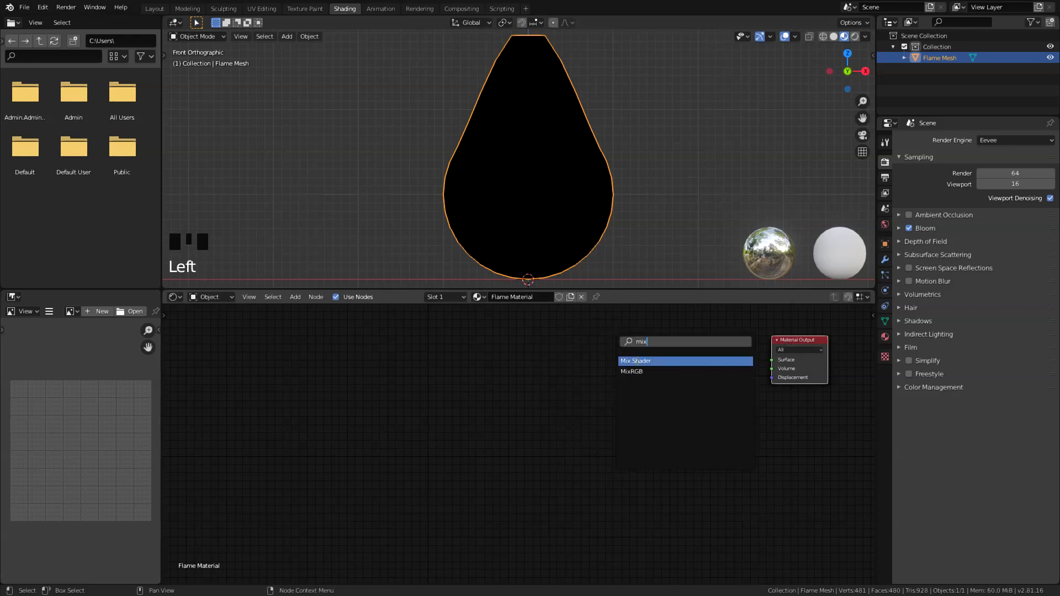
left_click(637, 361)
left_click(718, 360)
left_click_drag(737, 361, 773, 361)
Add a Transparent BSDF node to the left of the Mix Shader
key("shift+a")
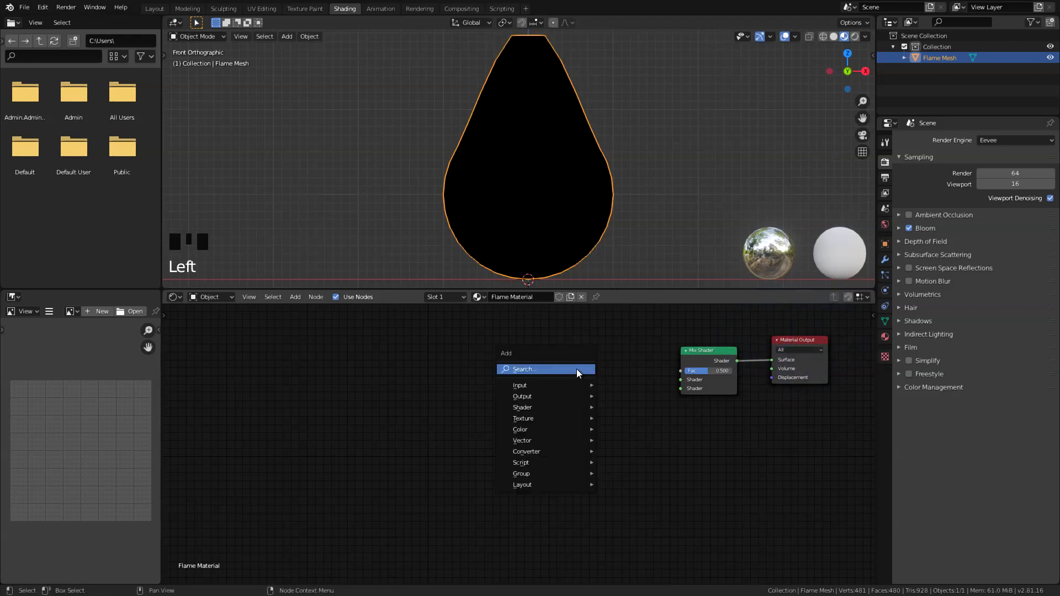
left_click(576, 369)
type("transp")
key("Return")
left_click(572, 367)
Add an Emission node below the Transparent BSDF, connecting Transparent to the Mix Shader's first shader input and Emission to its second
key("shift+a")
left_click(575, 368)
type("emi")
key("Return")
left_click(572, 402)
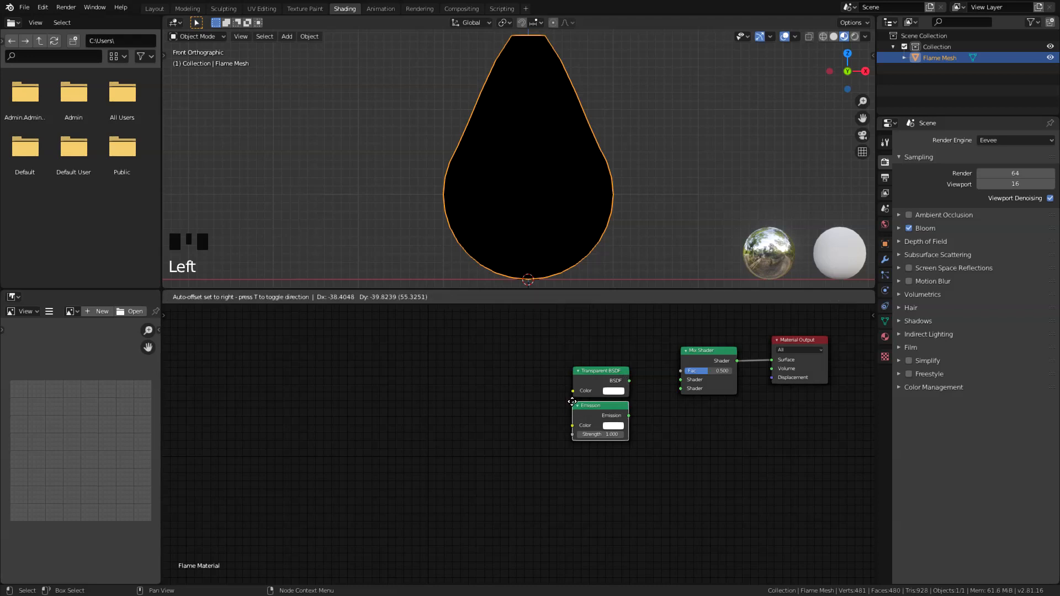
left_click(574, 402)
left_click_drag(629, 381, 680, 379)
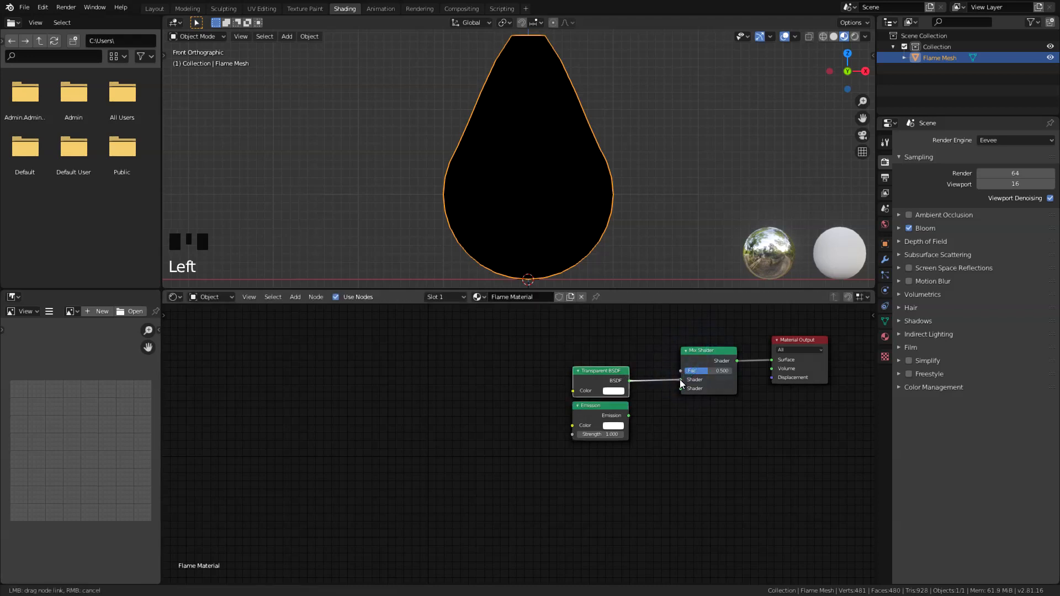
left_click_drag(629, 415, 680, 389)
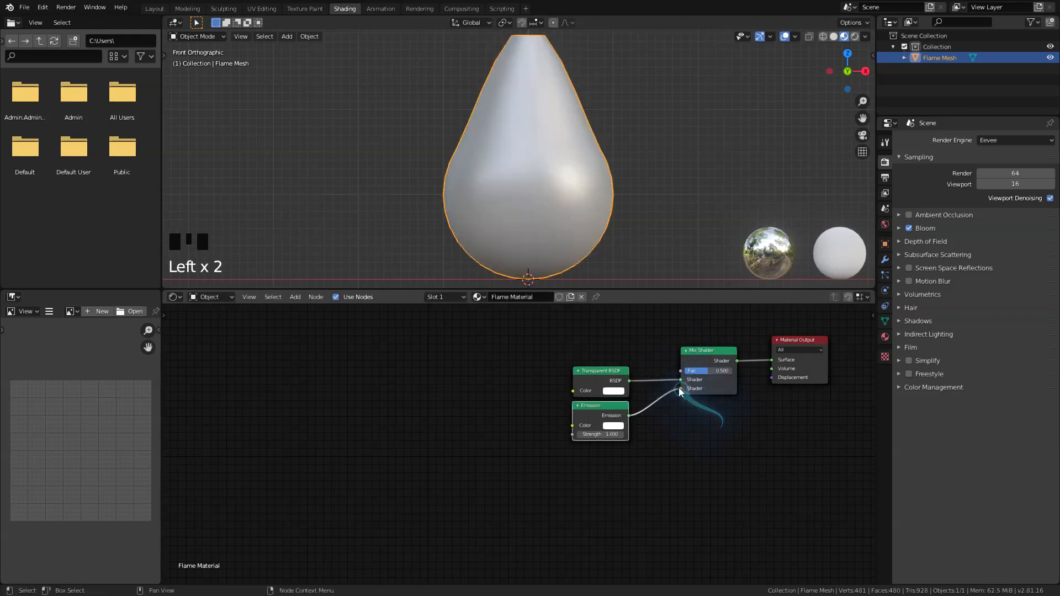
Add a ColorRamp node to the upper left of the Transparent BSDF
key("shift+a")
left_click(579, 354)
type("ramp")
key("Return")
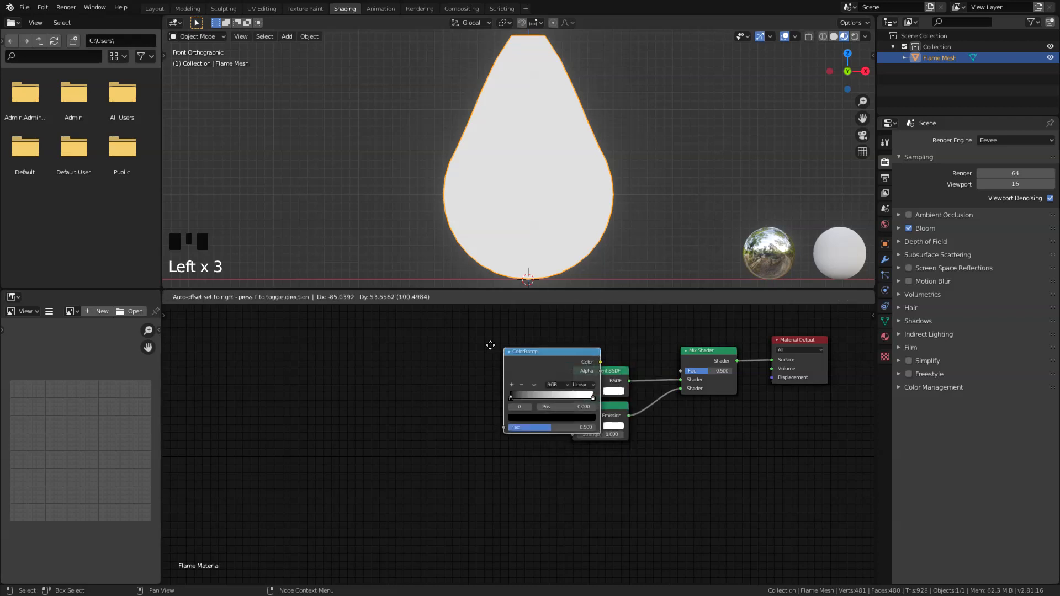
left_click(445, 323)
Add a Noise Texture node to the left of the ColorRamp
key("shift+a")
left_click(447, 326)
type("noise")
key("Return")
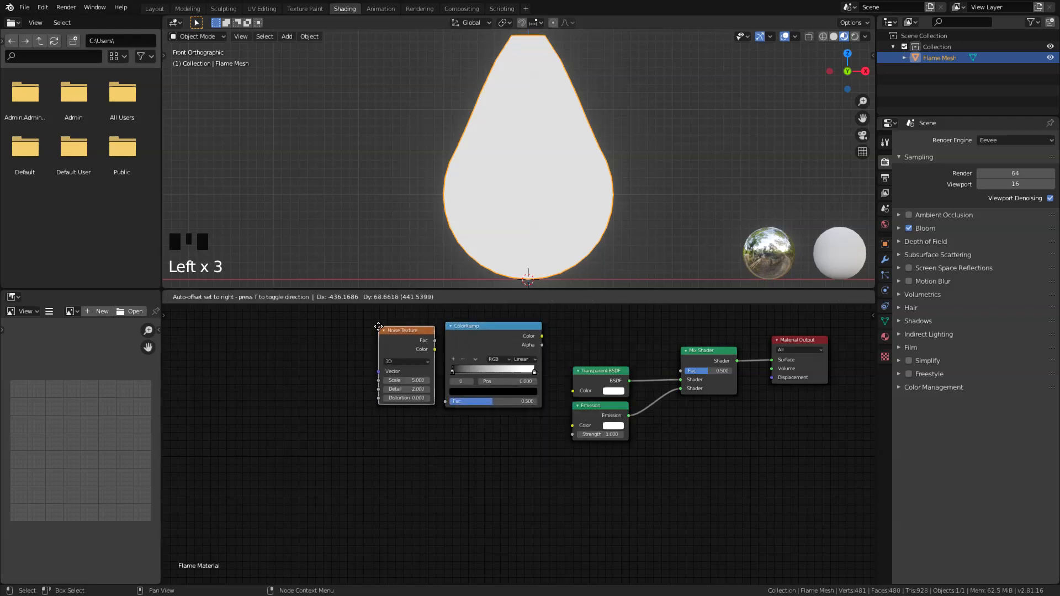
left_click(372, 329)
Connect the ColorRamp's Color to the Mix Shader's Fac and the Noise Texture's Color to the ColorRamp's Fac
left_click_drag(541, 333, 560, 341)
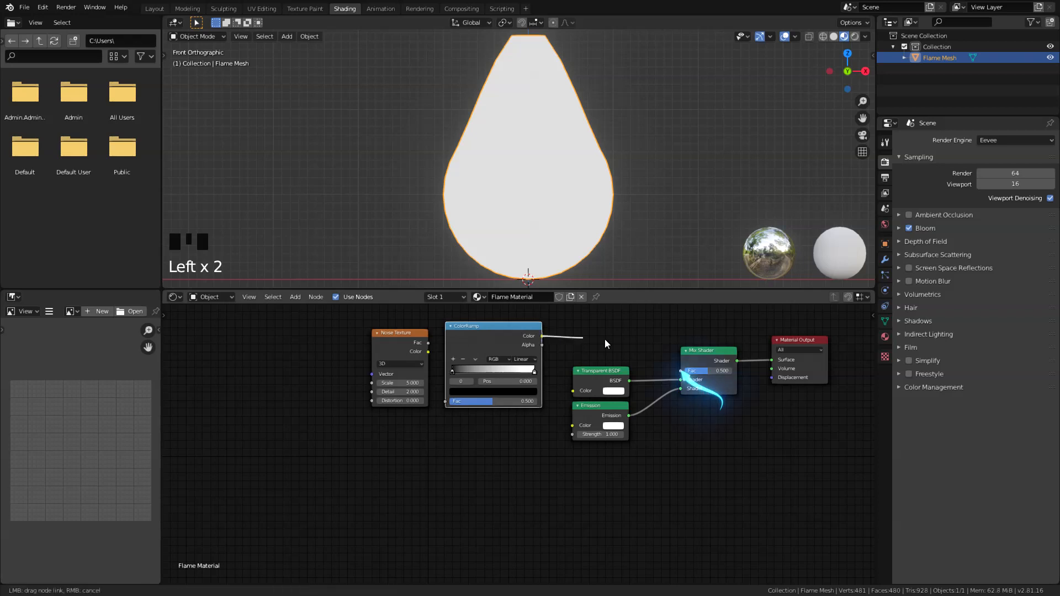
left_click_drag(684, 372, 682, 369)
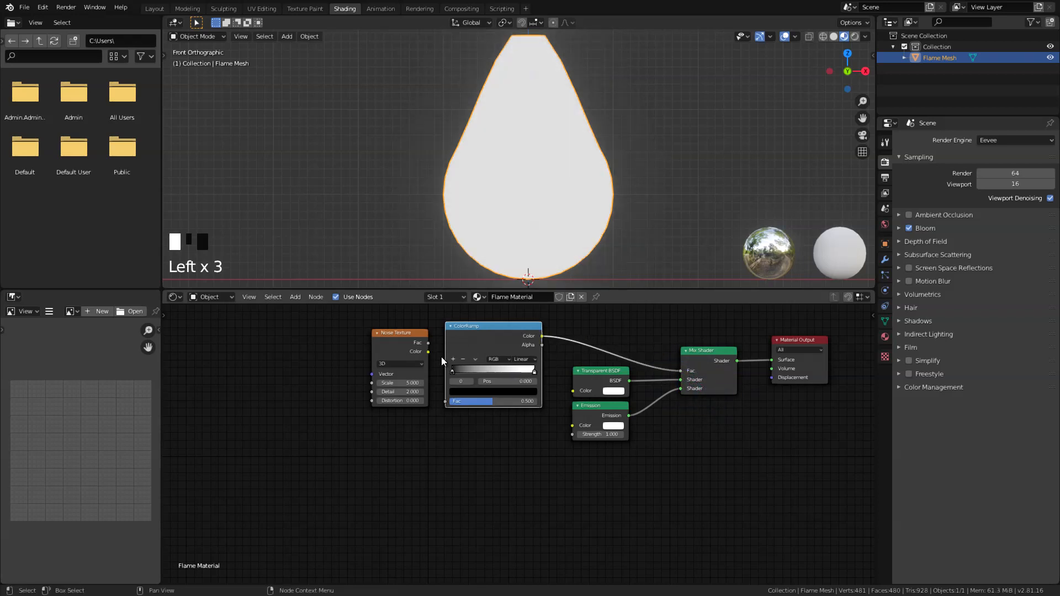
left_click(427, 352)
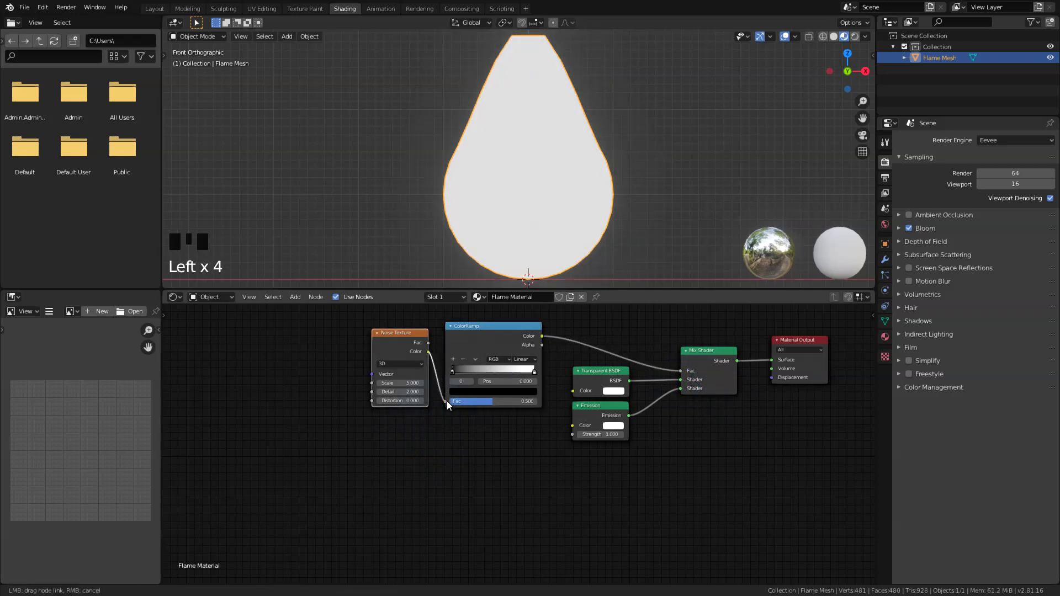
left_click_drag(446, 401, 445, 402)
Add linked Texture Coordinate and Mapping nodes in front of the Noise Texture
left_click(381, 339)
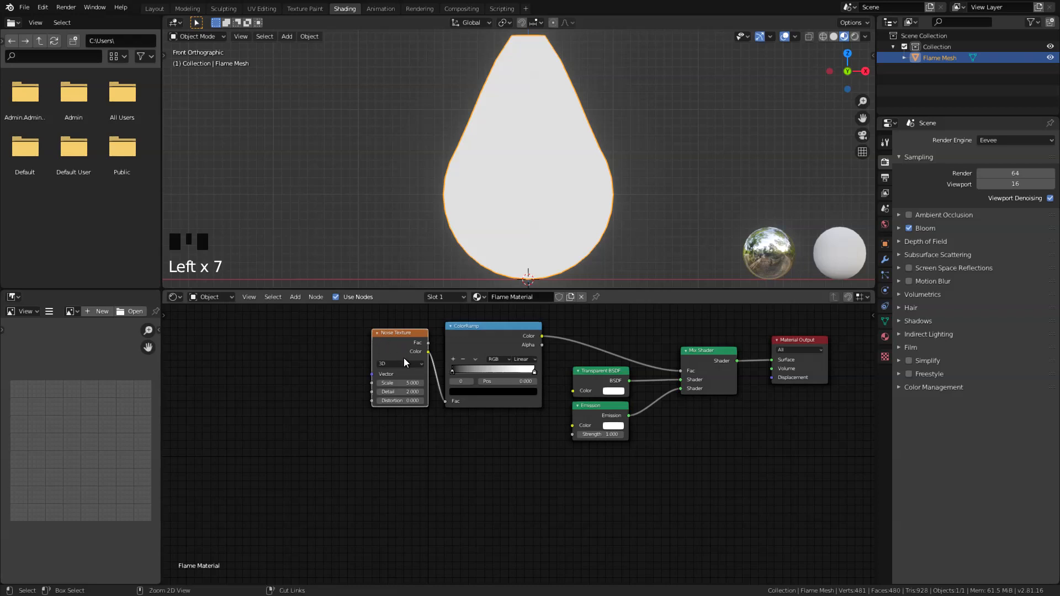
middle_click_drag(414, 409, 424, 326, "ctrl")
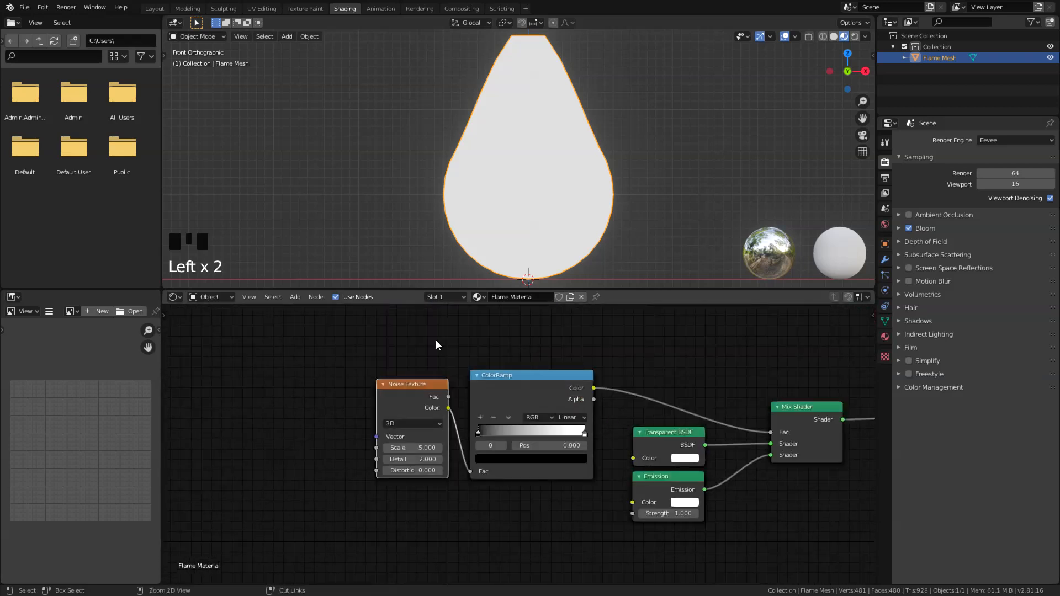
key("ctrl+t")
middle_click_drag(370, 433, 424, 426)
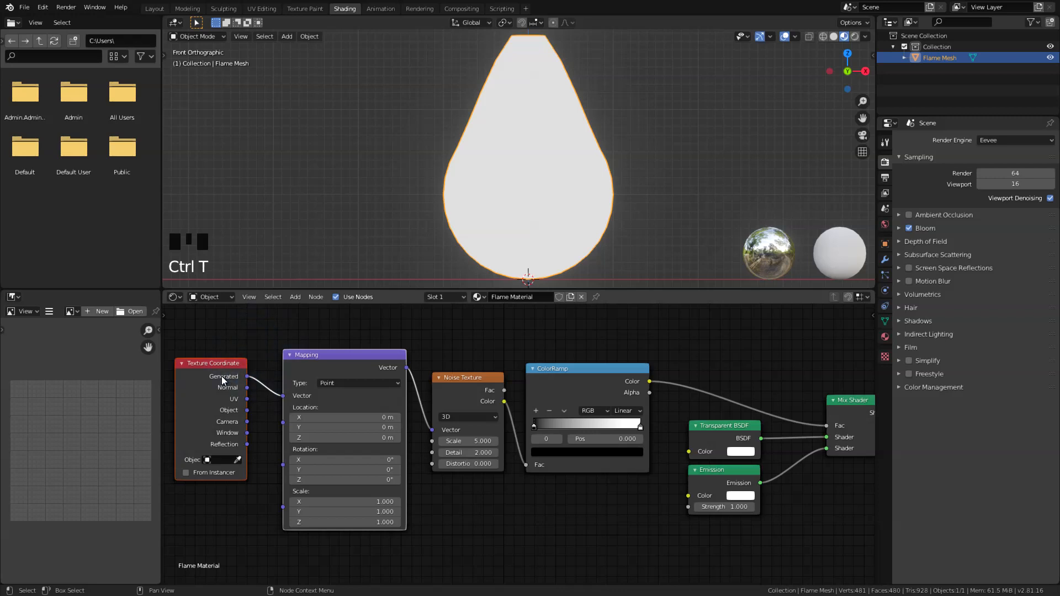
Move the ColorRamp's black stop to a position of about 0.49
middle_click_drag(618, 450, 503, 448)
left_click_drag(425, 423, 428, 425)
left_click_drag(429, 424, 483, 429)
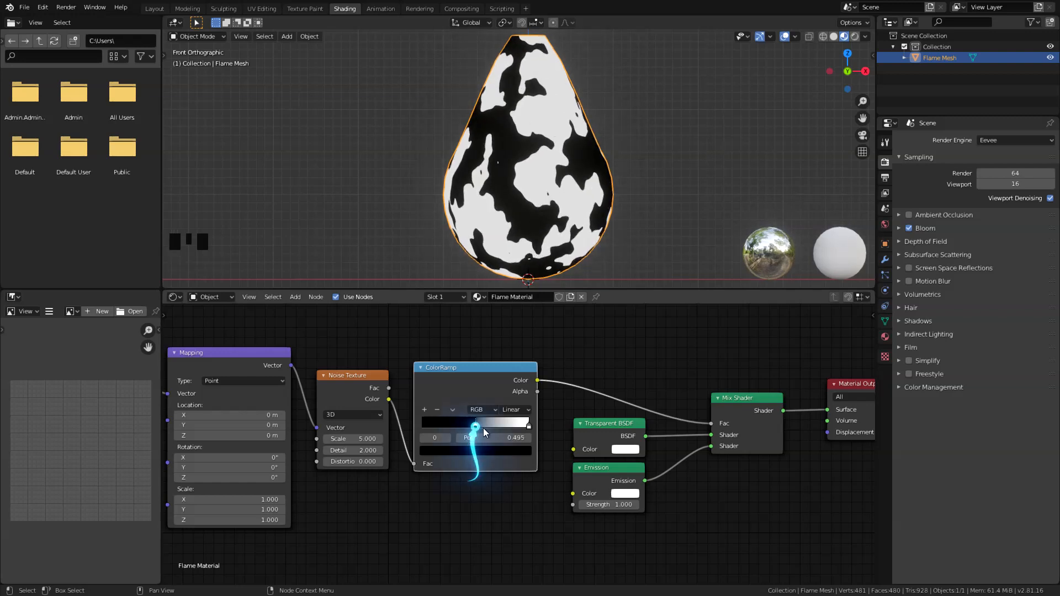
Set the Noise Texture's scale to 3, detail to 16 and distortion to 3
left_click_drag(359, 438, 347, 438)
double_click(358, 438)
type("3")
key("Return")
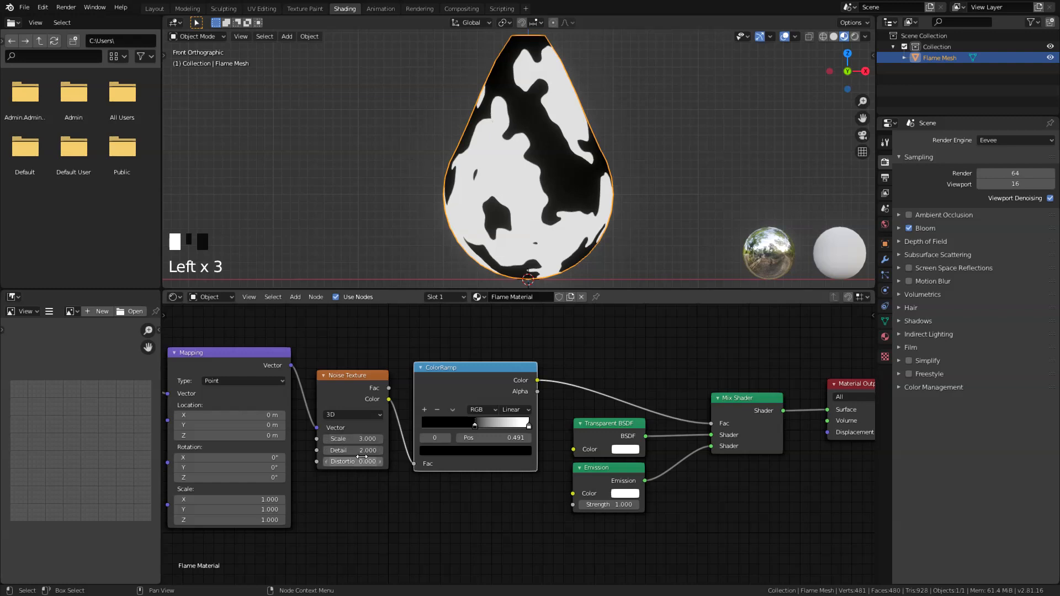
left_click_drag(353, 450, 356, 451)
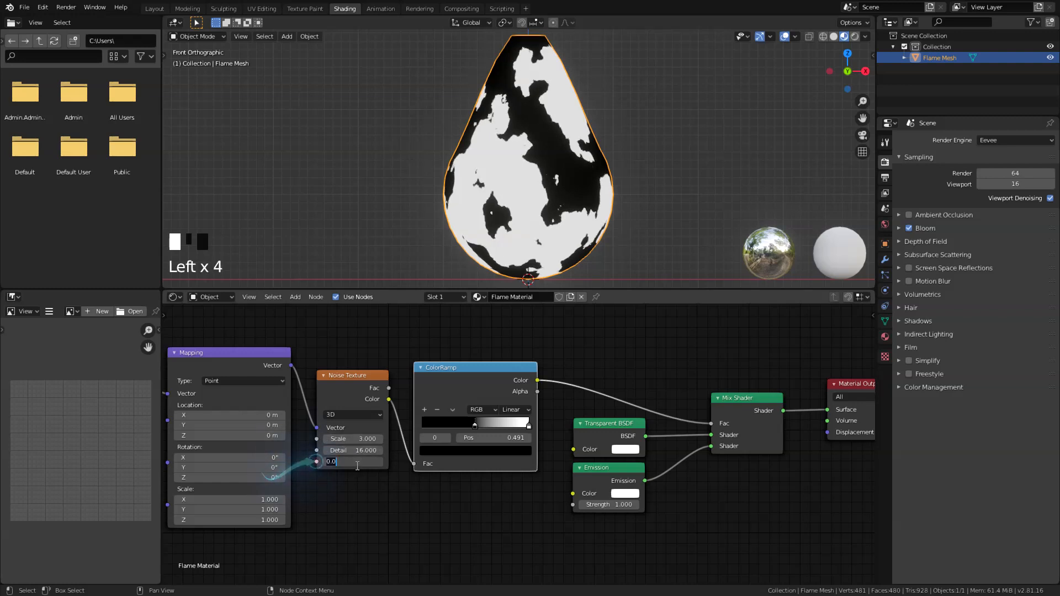
type("3")
key("Return")
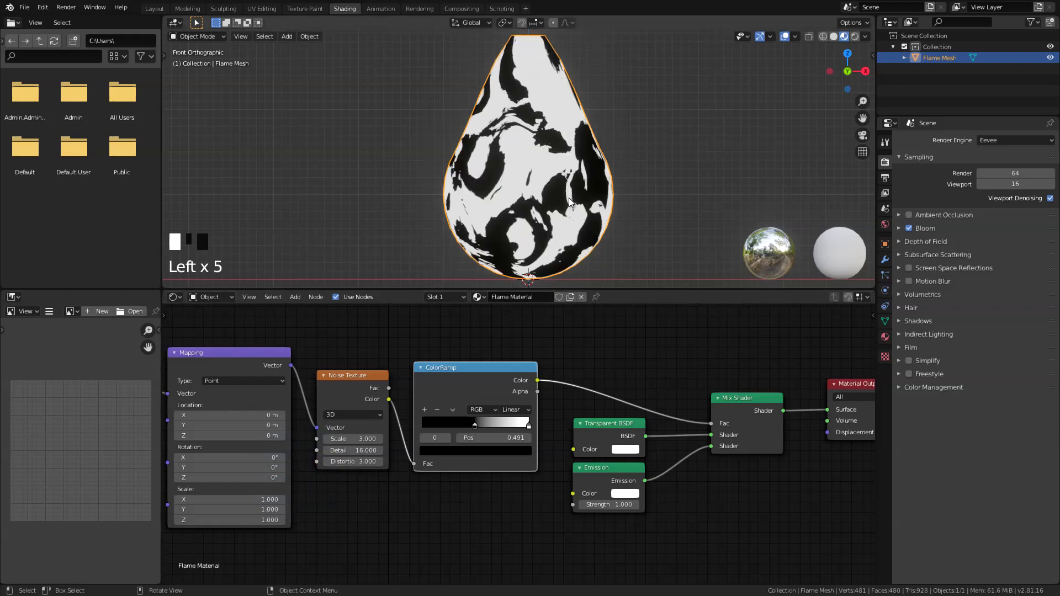
Maximize the 3D viewport and annotate a horizontal line and an arrow across the mesh's upper part
key("ctrl+alt+space")
middle_click_drag(333, 177, 455, 177)
middle_click_drag(573, 137, 572, 154, "ctrl")
middle_click_drag(564, 200, 461, 142)
left_click(428, 170)
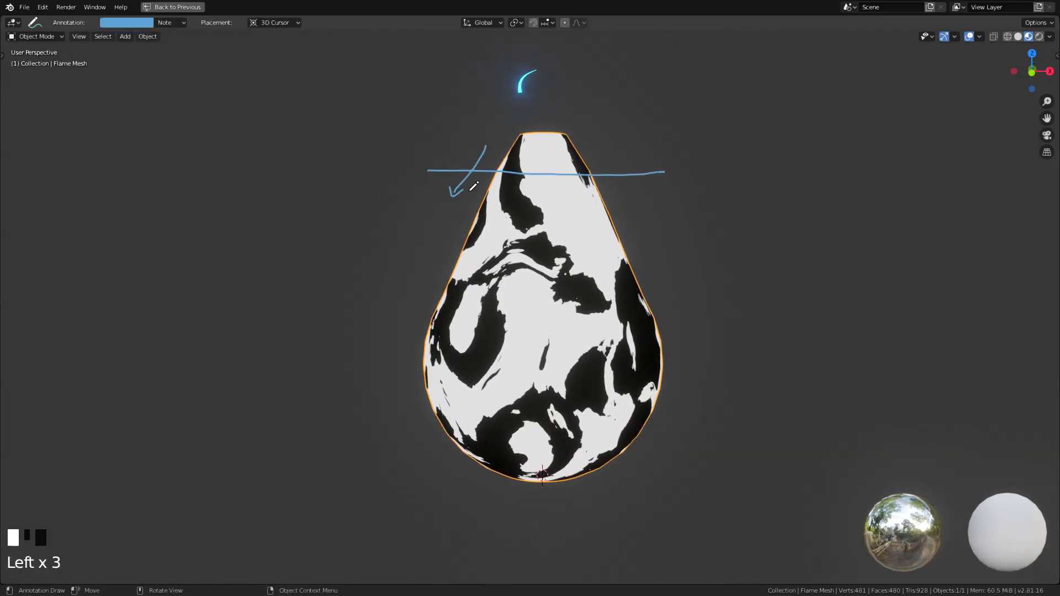
left_click_drag(463, 188, 468, 191)
left_click_drag(599, 159, 607, 169)
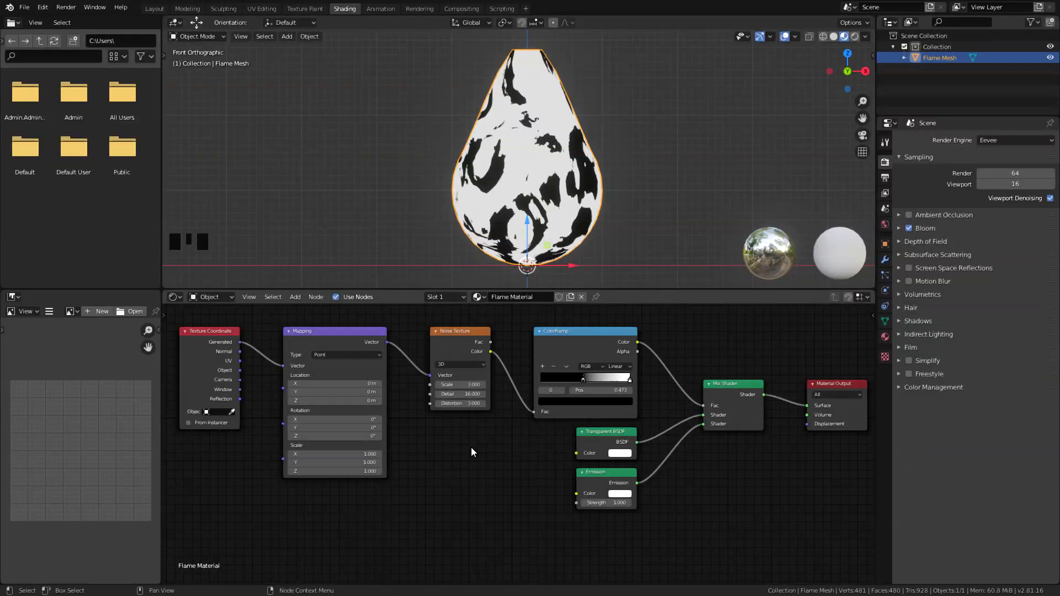
Add a Gradient Texture node below the existing Mapping node
key("shift+a")
left_click(472, 447)
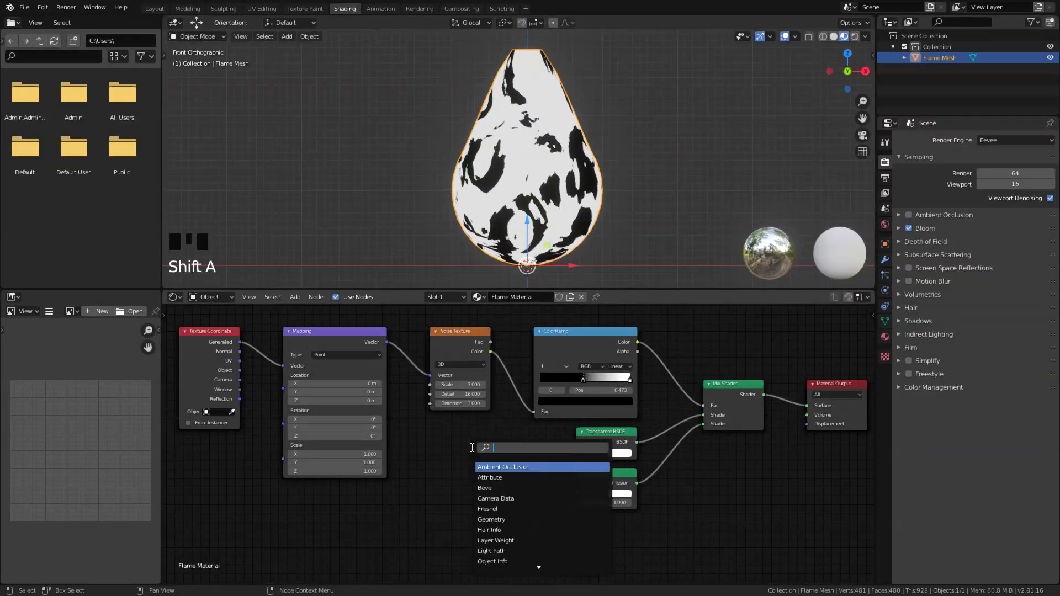
type("gra")
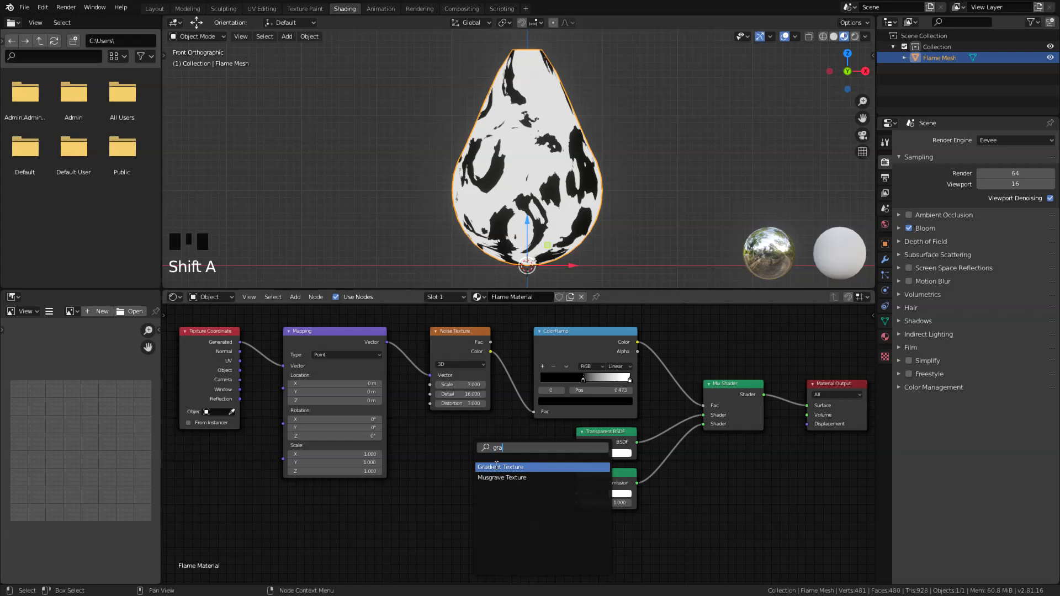
left_click(497, 466)
left_click(287, 511)
Add a second ColorRamp beside the Gradient Texture and link the gradient's Color output to its Fac input
key("shift+a")
left_click(415, 462)
type("ramp")
left_click(467, 479)
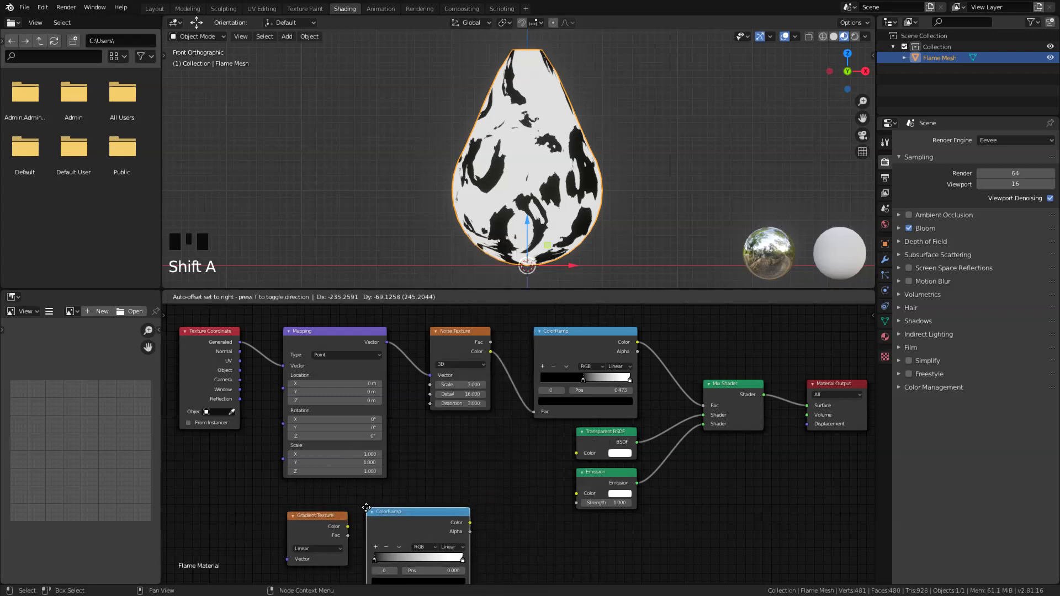
left_click(366, 507)
scroll(386, 491, "down", 1)
left_click_drag(412, 469, 426, 485)
left_click_drag(434, 525, 433, 525)
Duplicate the Mapping node in front of the Gradient Texture and link its Vector output to the gradient's Vector input
left_click(387, 329)
key("shift+d")
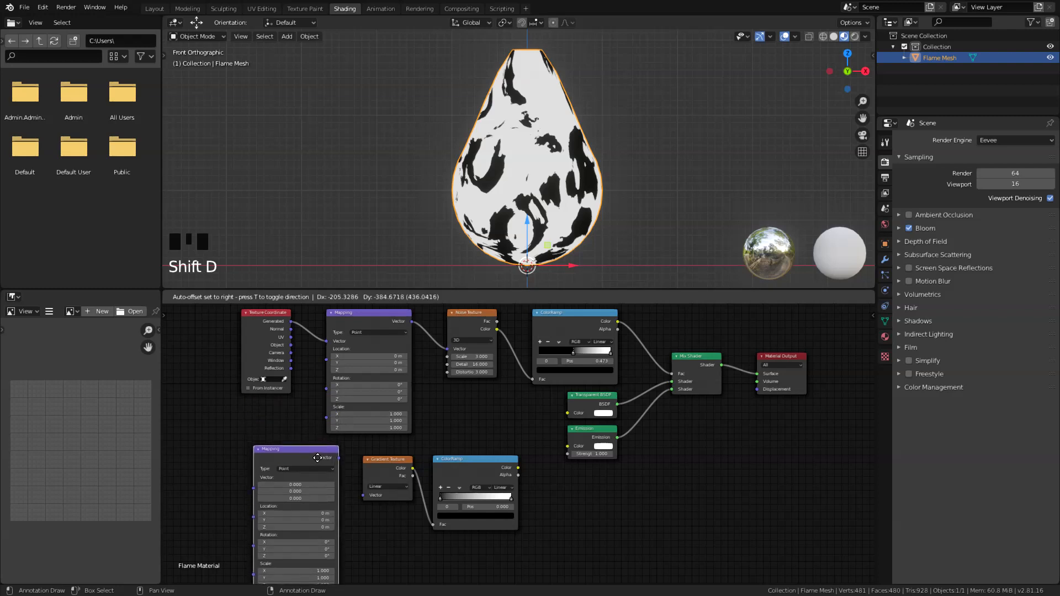
left_click(318, 467)
middle_click_drag(336, 472, 352, 465)
left_click_drag(356, 456, 379, 489)
Move the Texture Coordinate node lower and link its Generated output to the duplicated Mapping node's Vector input
middle_click_drag(382, 498, 411, 449)
middle_click_drag(381, 389, 400, 448)
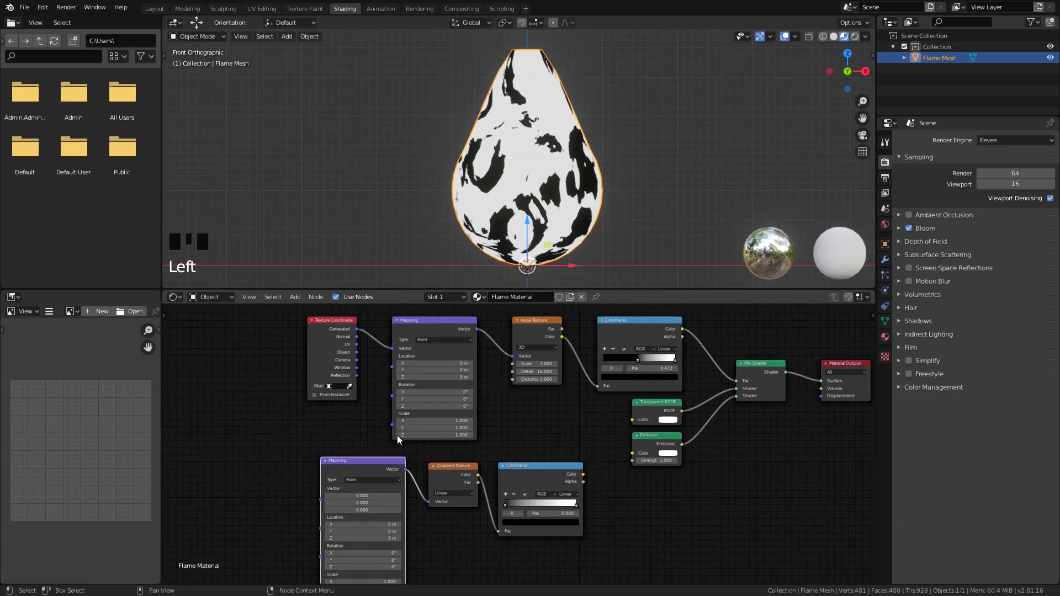
mouse_move(330, 329)
left_mouse_down()
mouse_move(287, 354)
mouse_move(228, 454)
left_mouse_up()
middle_click_drag(228, 454, 237, 403)
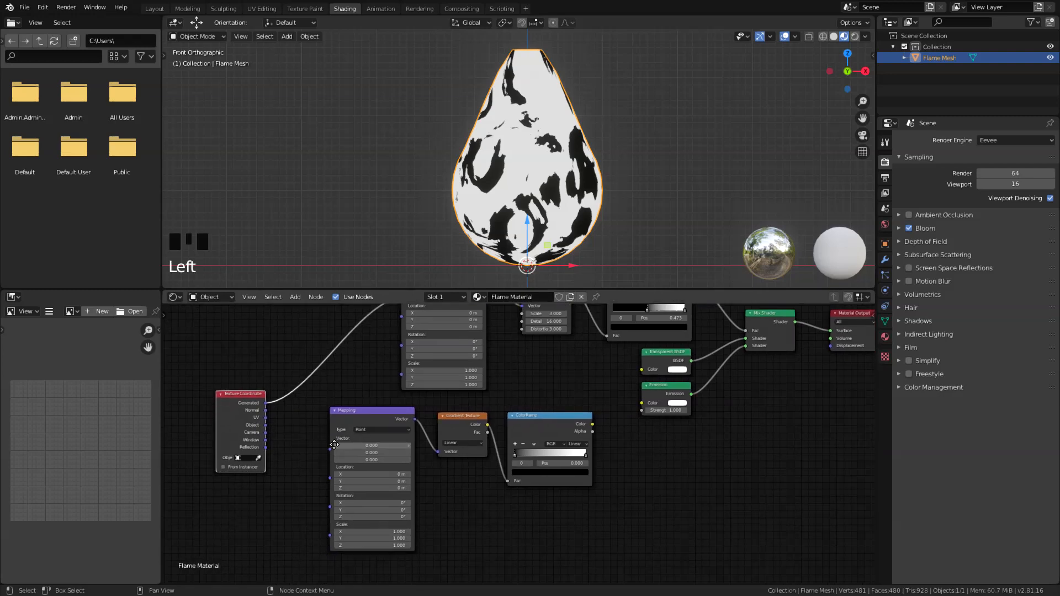
left_click_drag(300, 439, 329, 449)
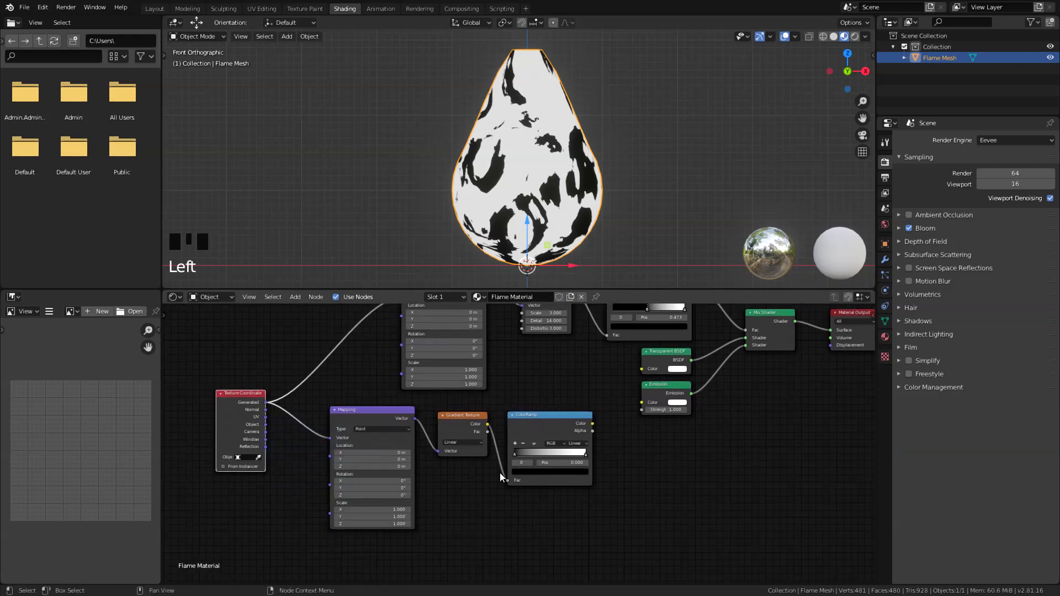
Spread the nodes apart to leave a gap between the Noise Texture and the ColorRamp feeding the Mix Shader
middle_click_drag(486, 474, 388, 528)
left_click_drag(447, 330, 464, 332)
left_click_drag(352, 339, 285, 341)
left_click_drag(781, 338, 558, 442)
left_click_drag(531, 341, 627, 344)
left_click_drag(523, 320, 191, 578)
Insert a MixRGB node between the Noise Texture and its ColorRamp, and link the gradient's ColorRamp to Color2
left_click(545, 418)
key("shift+a")
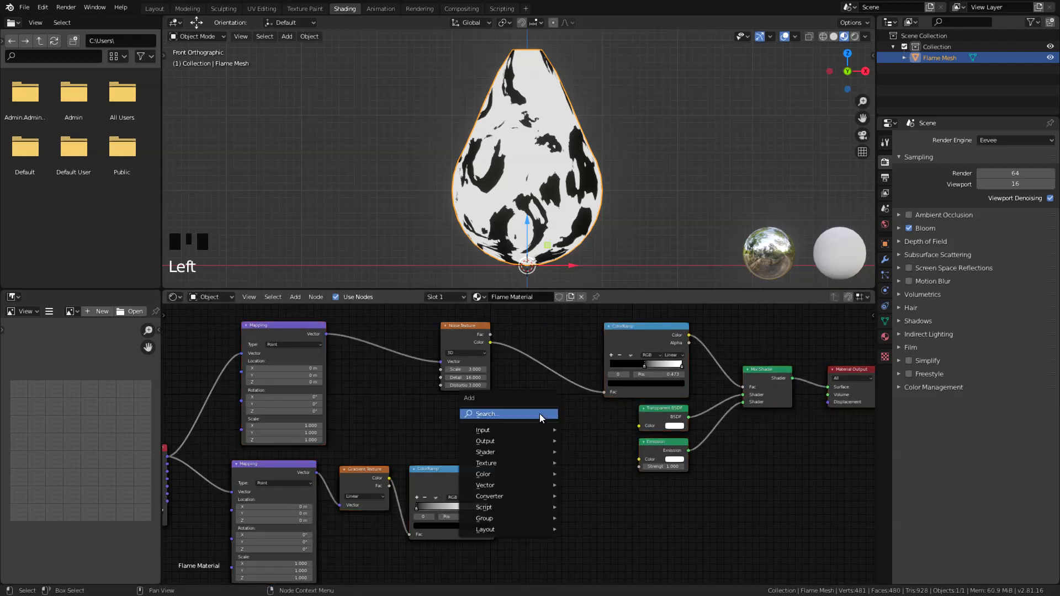
left_click(539, 414)
type("mix")
key("Return")
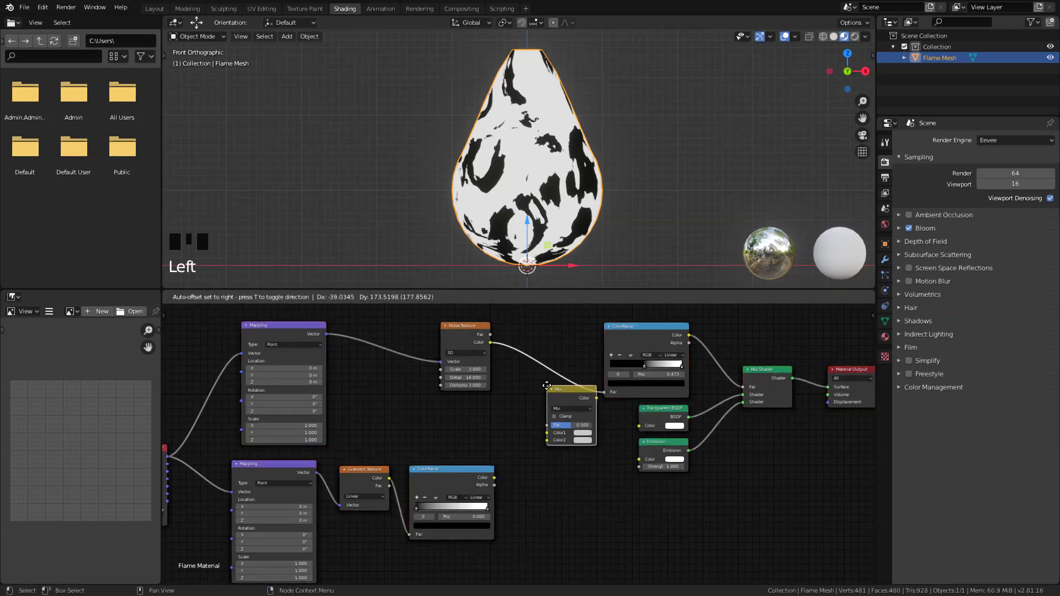
left_click(586, 421)
left_click_drag(495, 477, 531, 440)
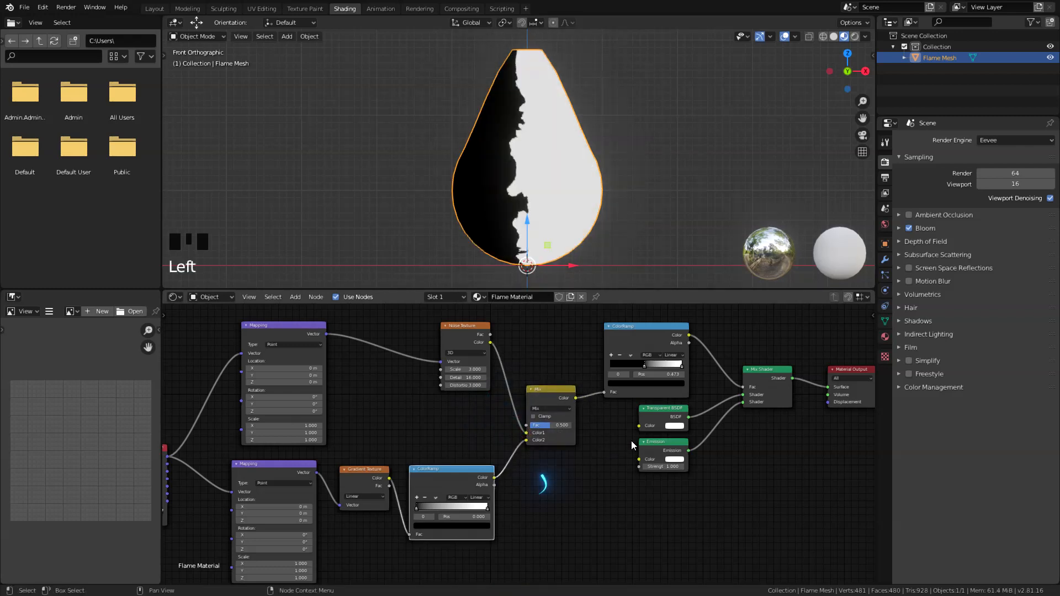
Set the Mix node to Multiply with Clamp enabled and a Fac of 1
left_click(547, 409)
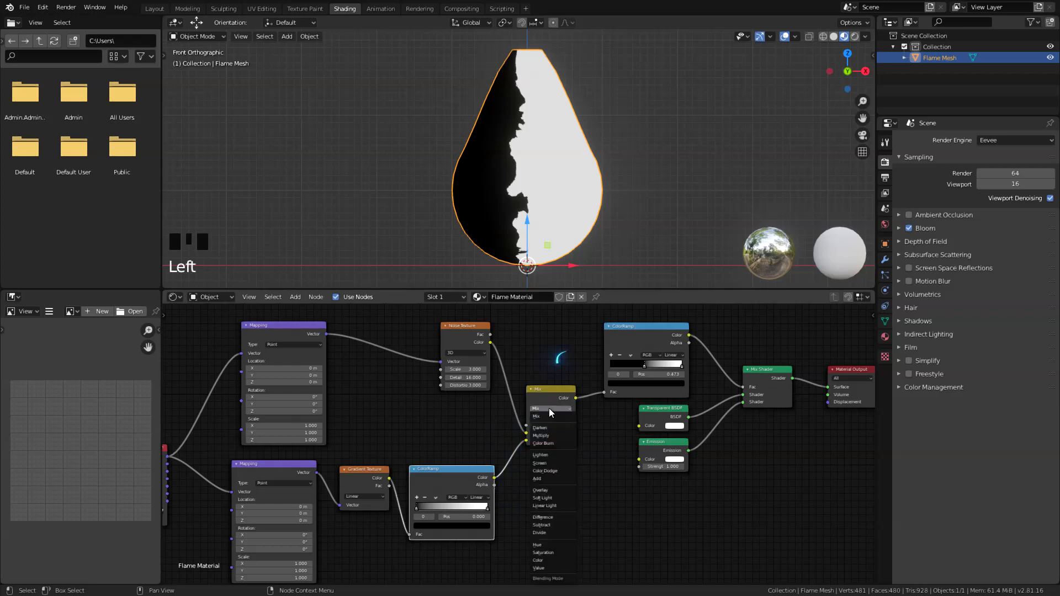
left_click(546, 437)
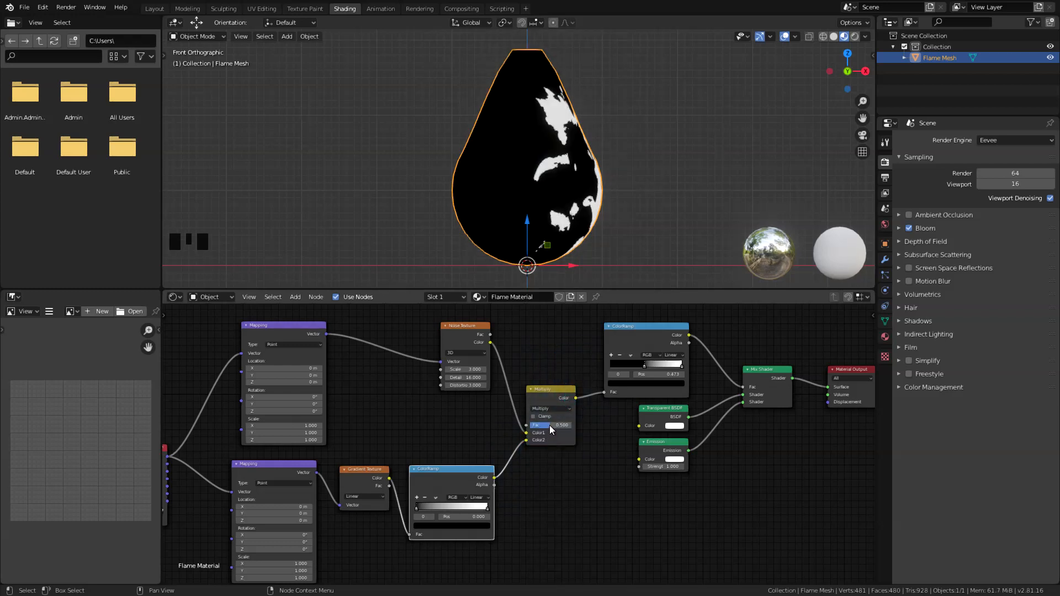
left_click(533, 416)
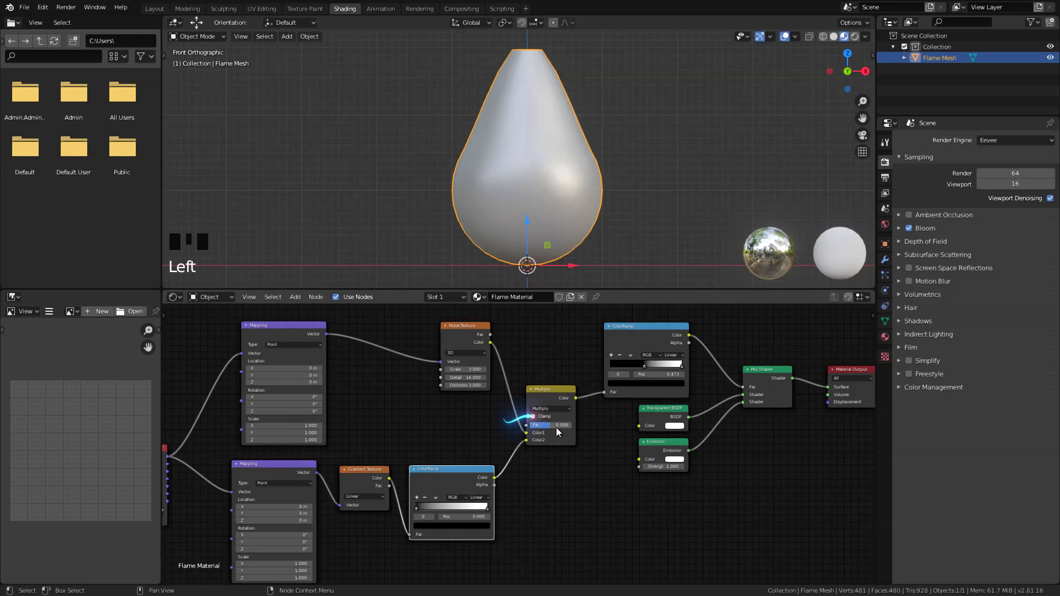
left_click_drag(554, 426, 582, 425)
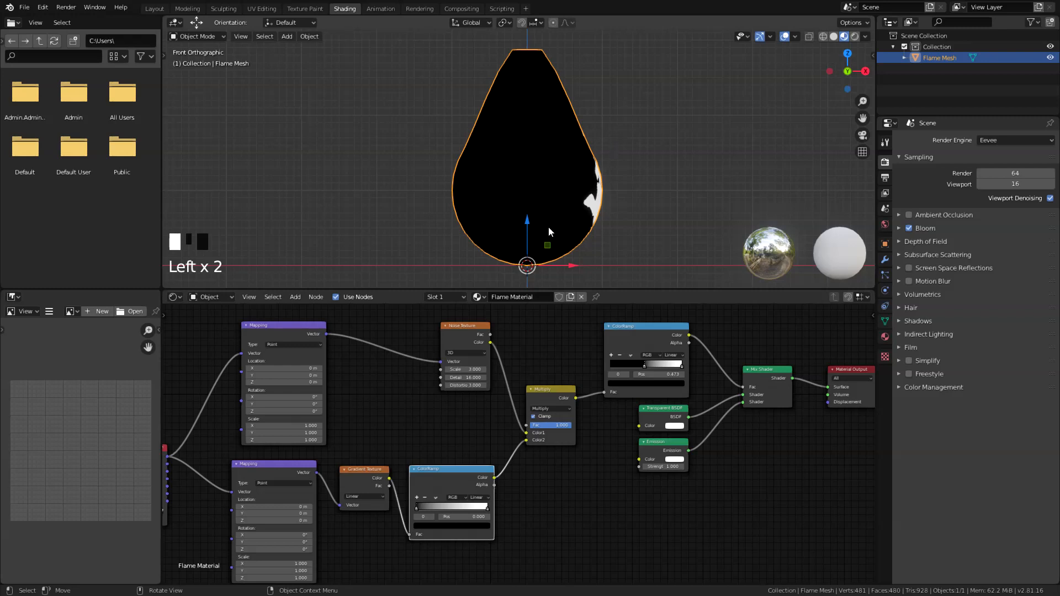
Set the Y rotation of the gradient's Mapping node to -90°
left_click(269, 527)
middle_click_drag(269, 519, 399, 458)
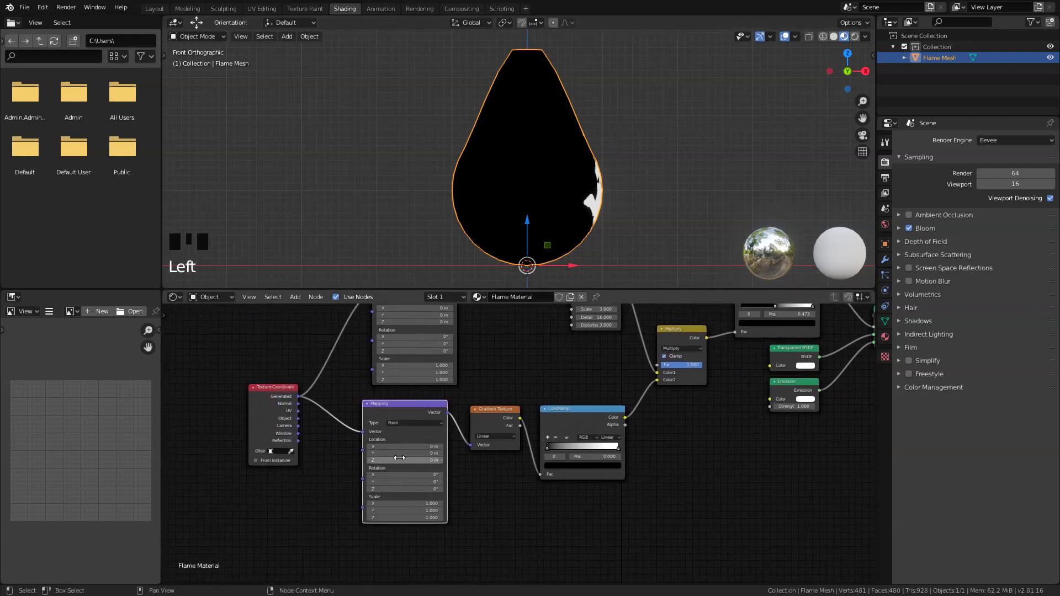
left_click_drag(313, 462, 633, 506)
middle_click_drag(433, 521, 451, 436, "ctrl")
left_click(442, 468)
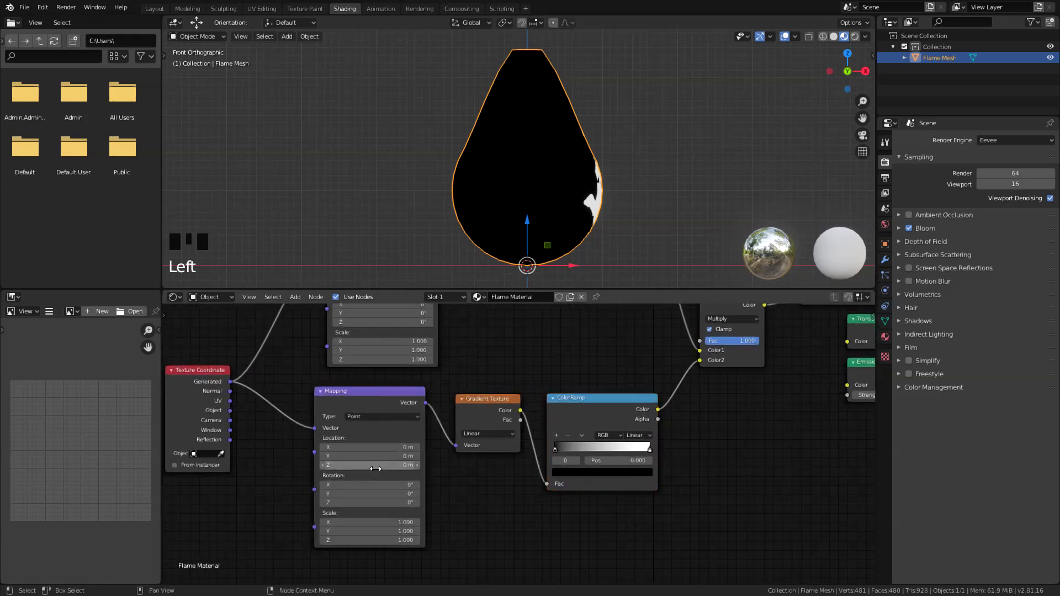
mouse_move(372, 493)
left_mouse_down()
mouse_move(398, 493)
mouse_move(321, 493)
left_mouse_up()
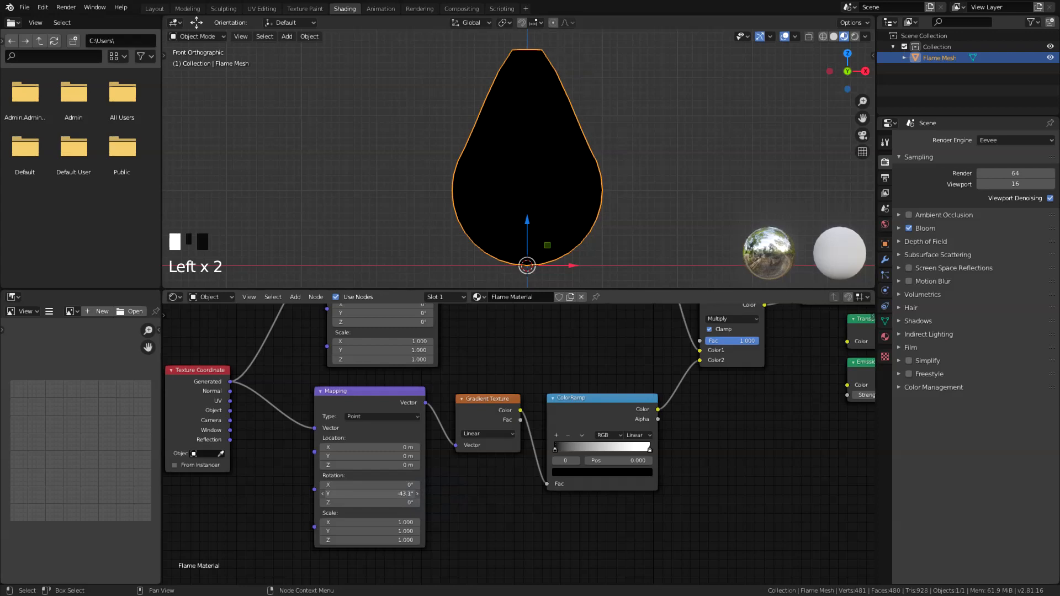
left_click(374, 496)
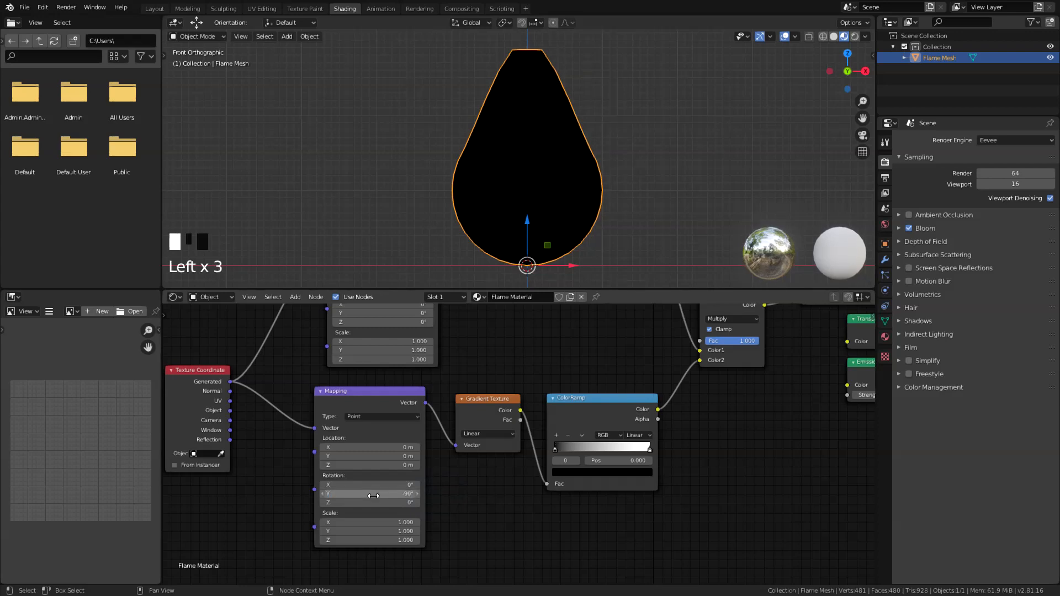
Set the X location of the gradient's Mapping node to 1.6 m
left_click_drag(329, 448, 448, 448)
left_click(379, 446)
type("1.6")
left_click(379, 437)
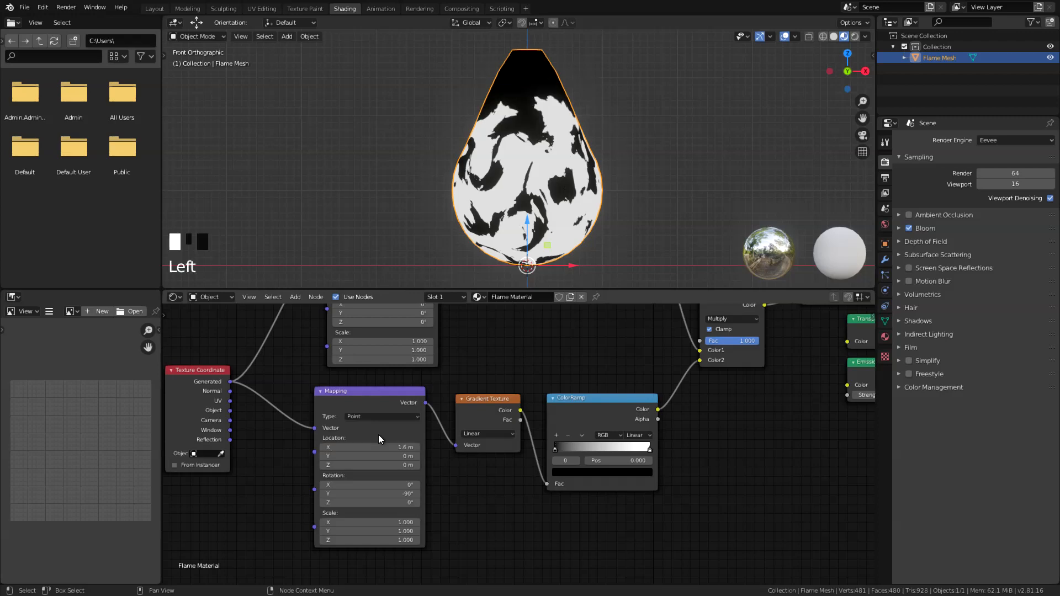
Reposition the Noise Texture node slightly lower between its Mapping node and the Multiply node
key("Home")
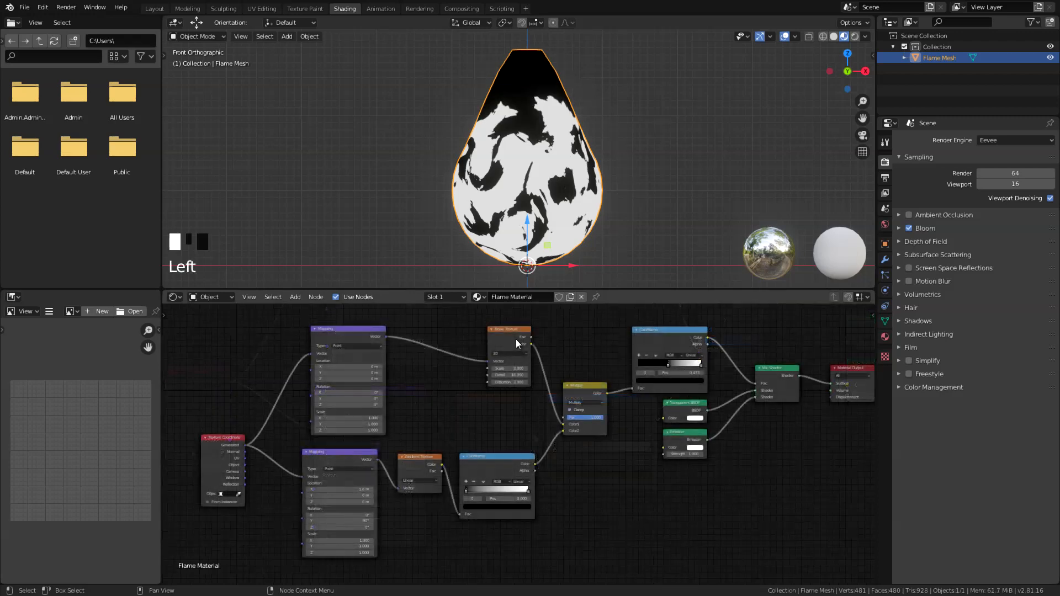
left_click_drag(515, 334, 506, 353)
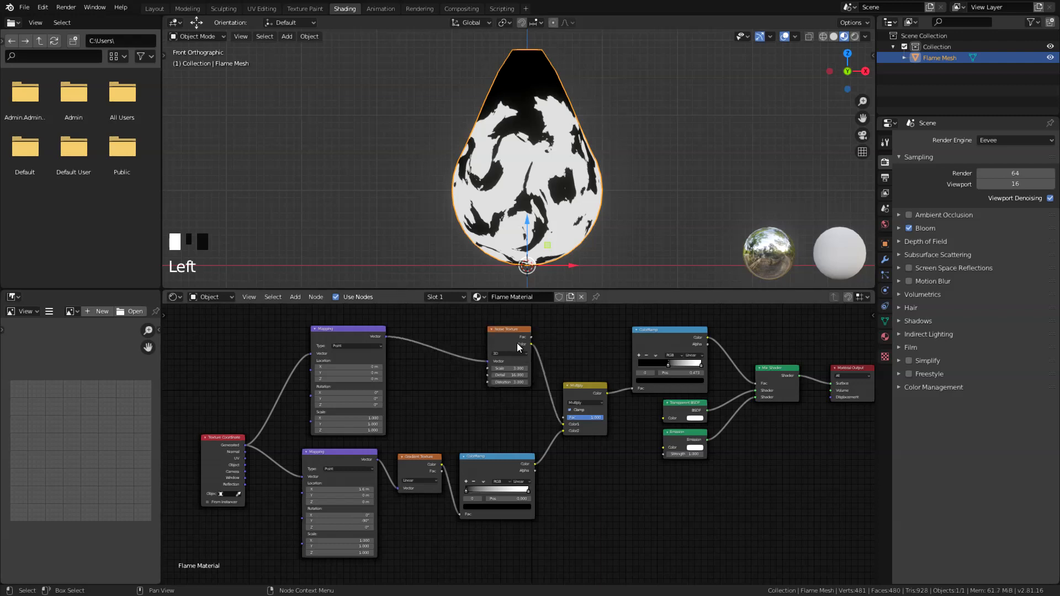
left_click_drag(517, 342, 511, 360)
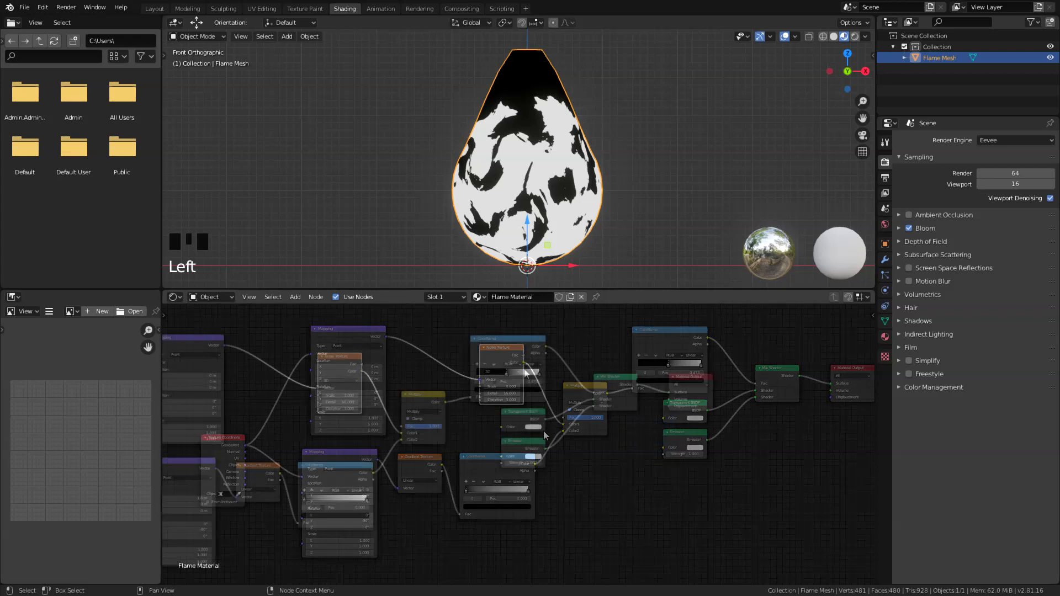
Set the flame material's blend mode to Alpha Blend
scroll(604, 345, "up", 2)
scroll(605, 345, "up", 2)
middle_click_drag(603, 335, 522, 409)
scroll(523, 412, "up", 1)
left_click(402, 336)
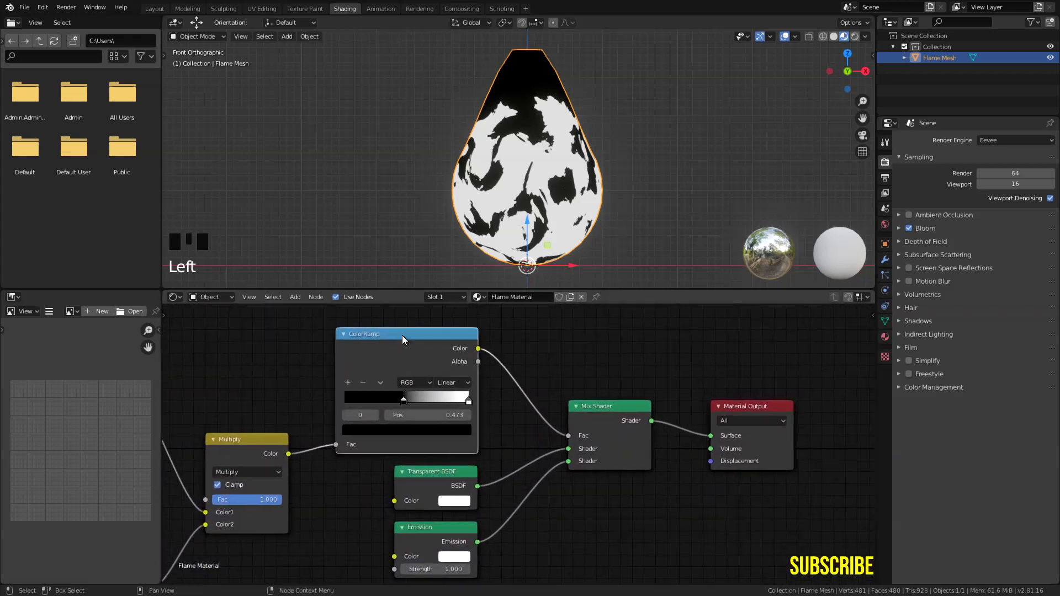
scroll(432, 482, "down", 1, "shift")
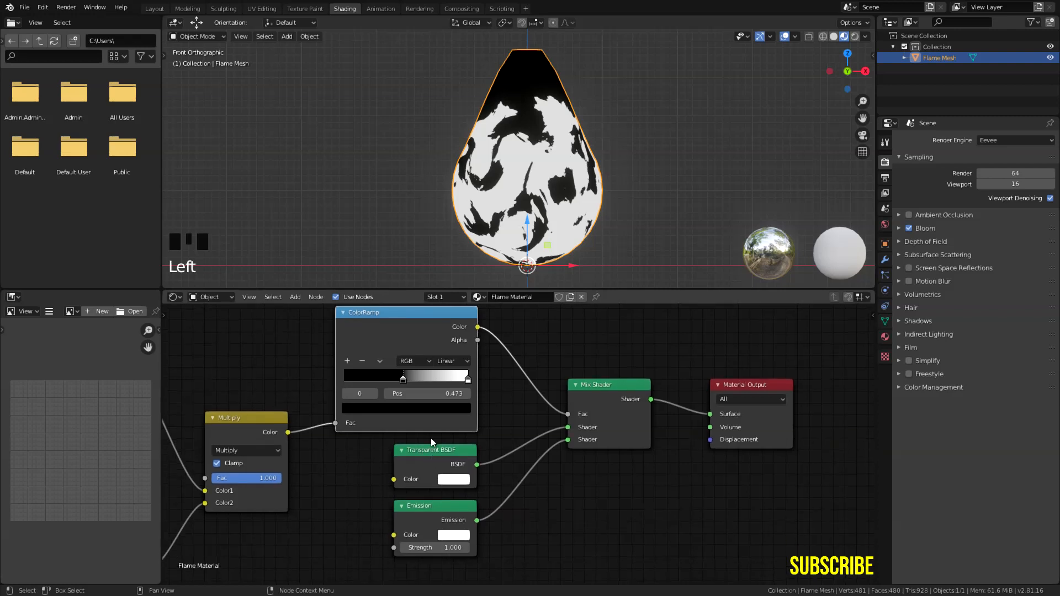
left_click(423, 458)
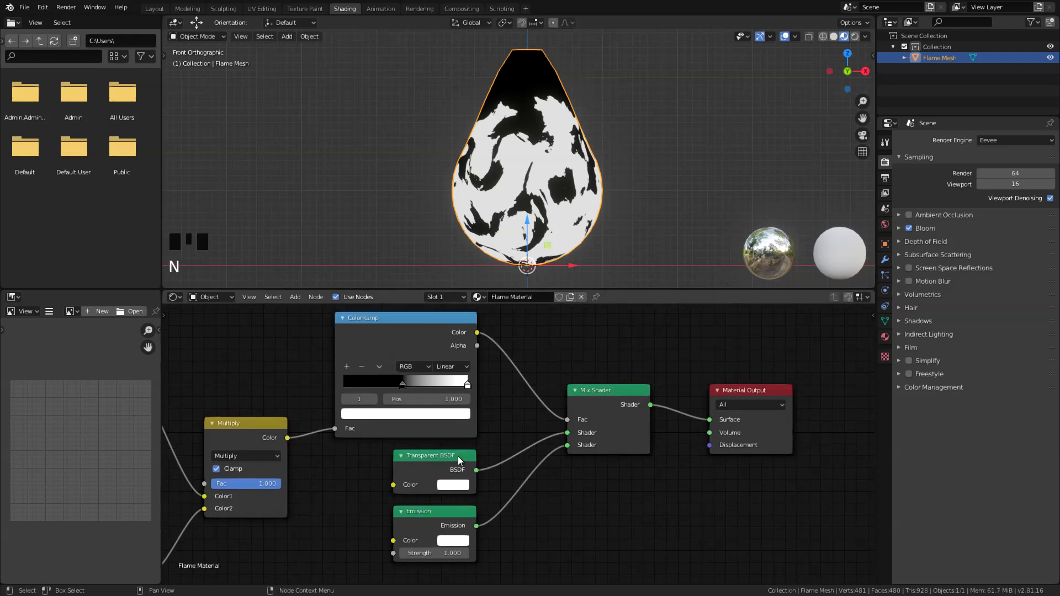
key("n")
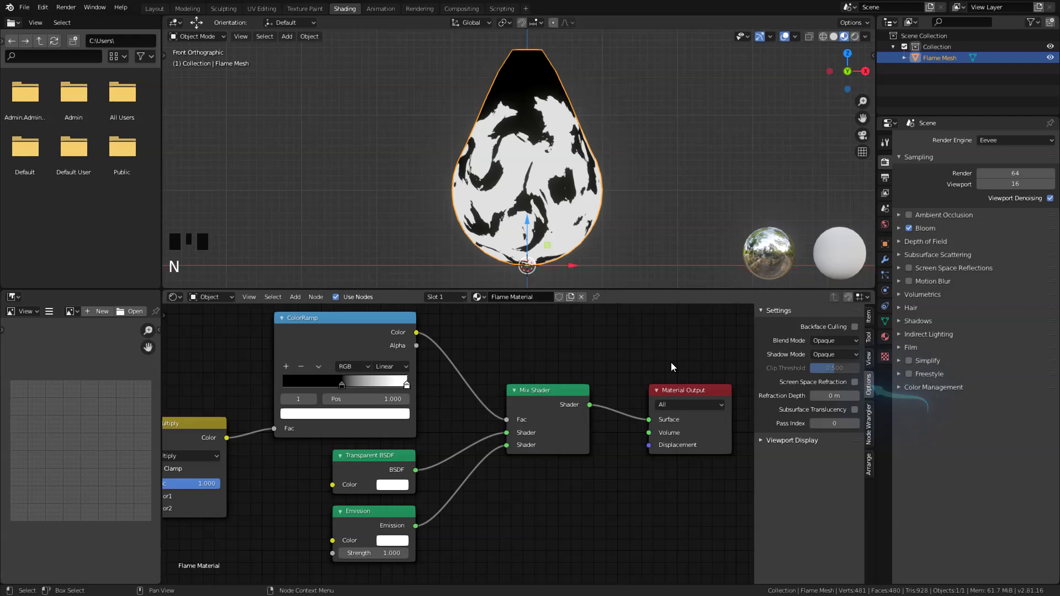
left_click(839, 340)
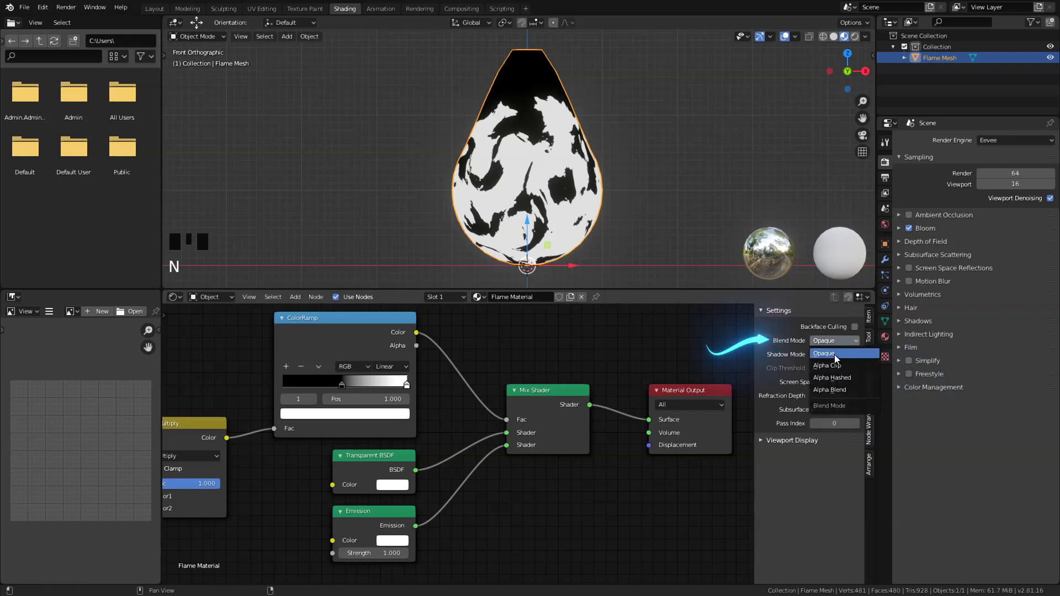
left_click(833, 388)
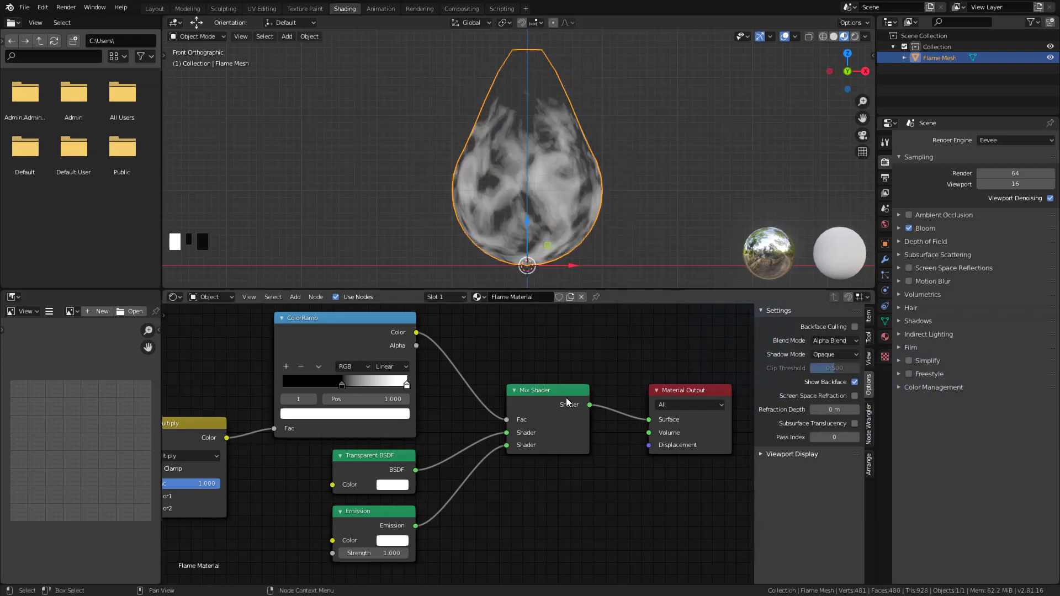
key("n")
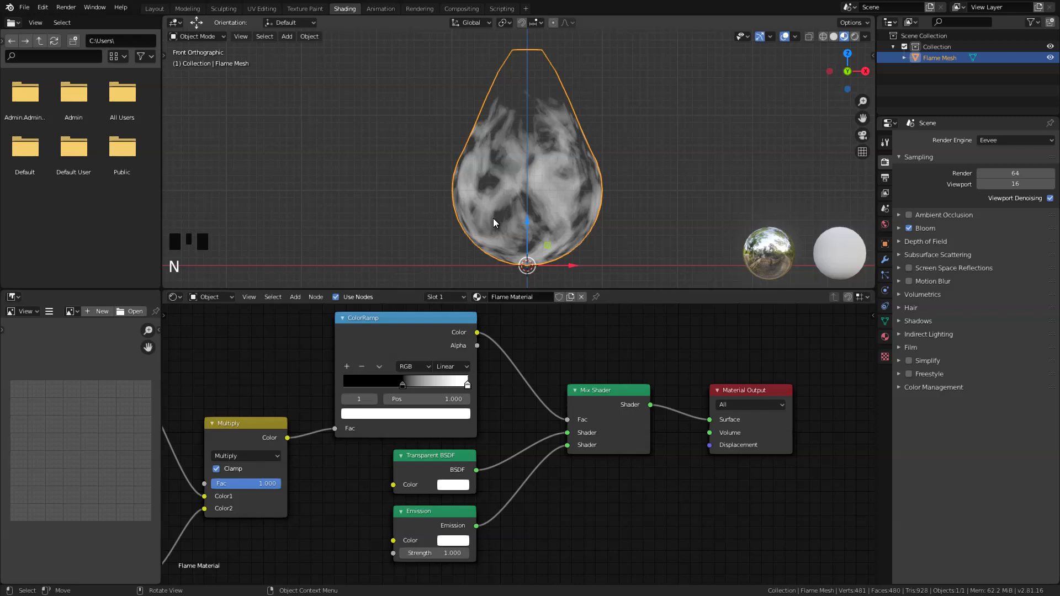
Give the Emission shader an orange-red color and a strength of 50, and deselect the flame mesh
left_click(458, 541)
left_click_drag(477, 438, 476, 457)
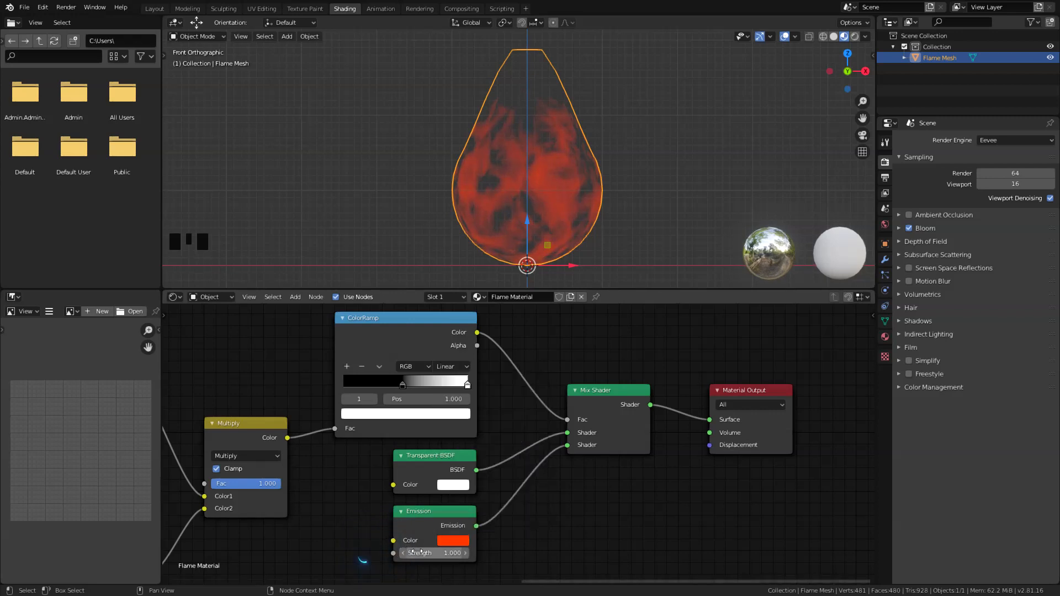
left_click_drag(428, 553, 521, 553)
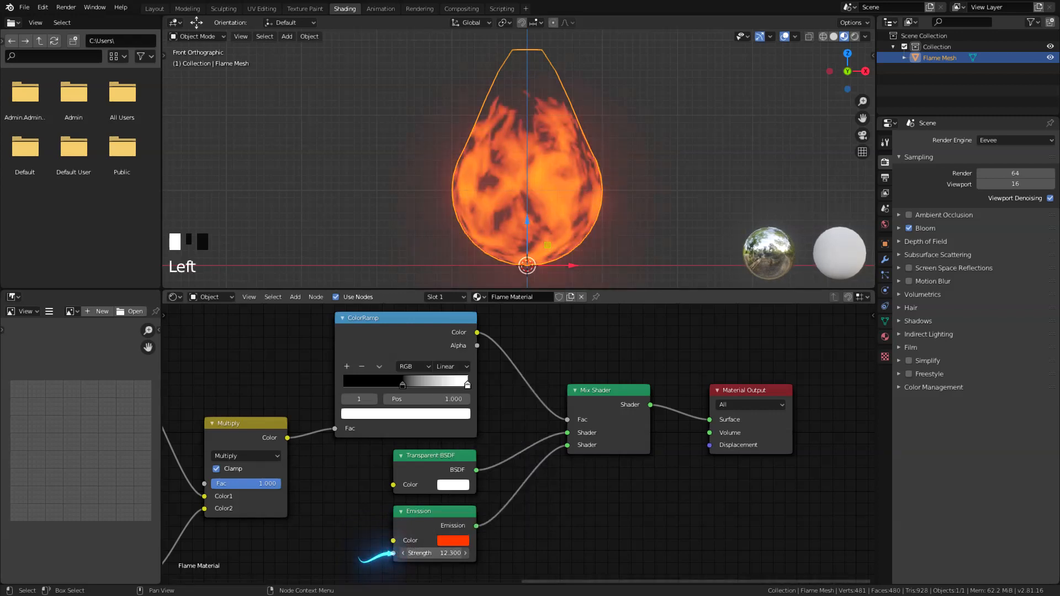
left_click(420, 553)
type("50")
key("Return")
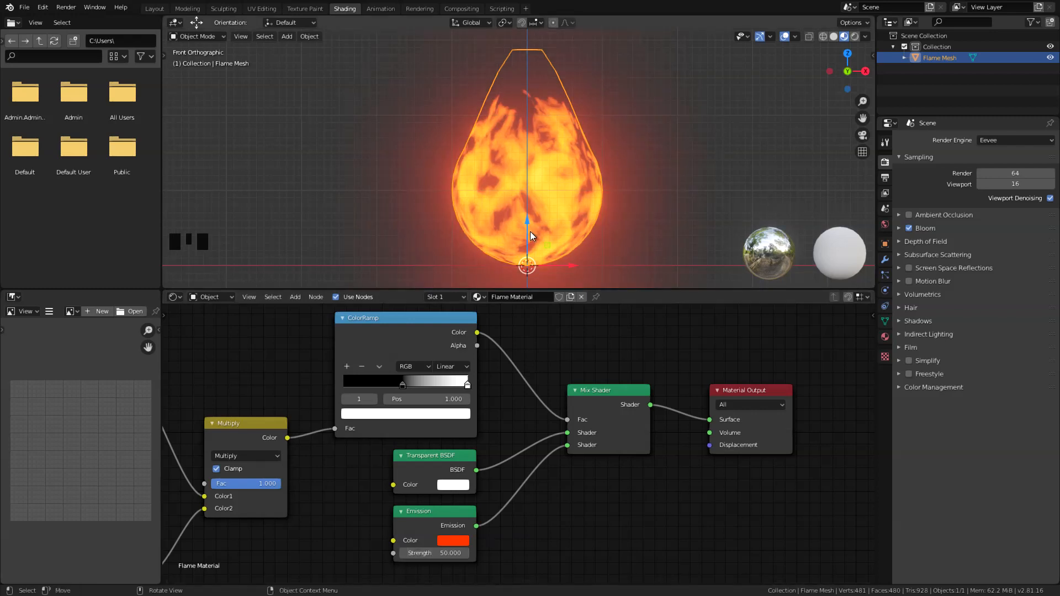
left_click(648, 167)
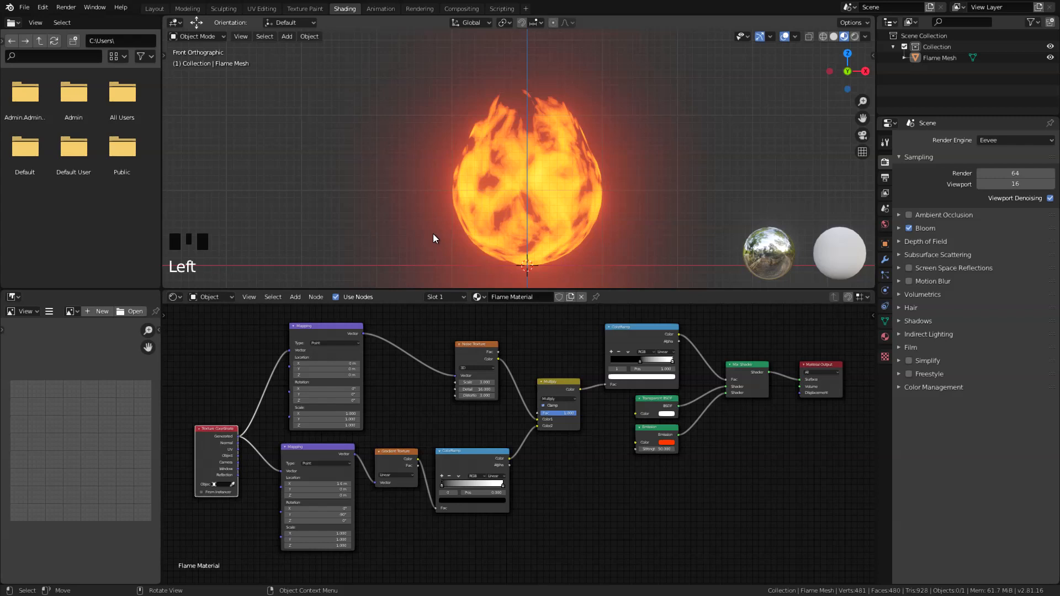
Annotate an upward stroke along each side of the flame
key("d")
left_click_drag(446, 241, 466, 77)
left_click_drag(630, 219, 594, 91)
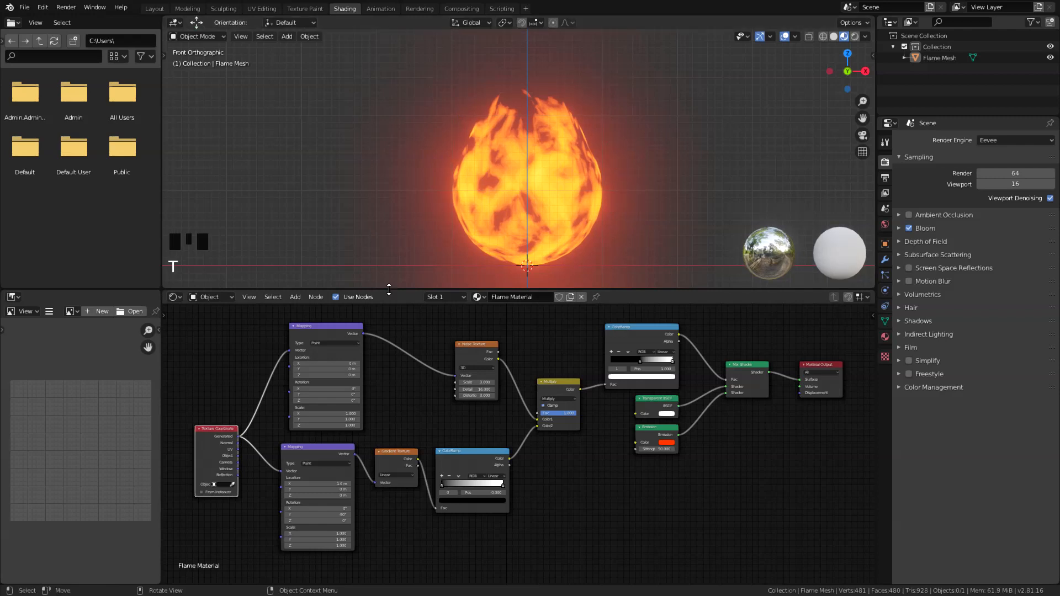
Split the shader node area horizontally and turn its upper part into a Timeline
right_click(390, 289)
left_click(391, 291)
left_click(389, 338)
left_click(176, 297)
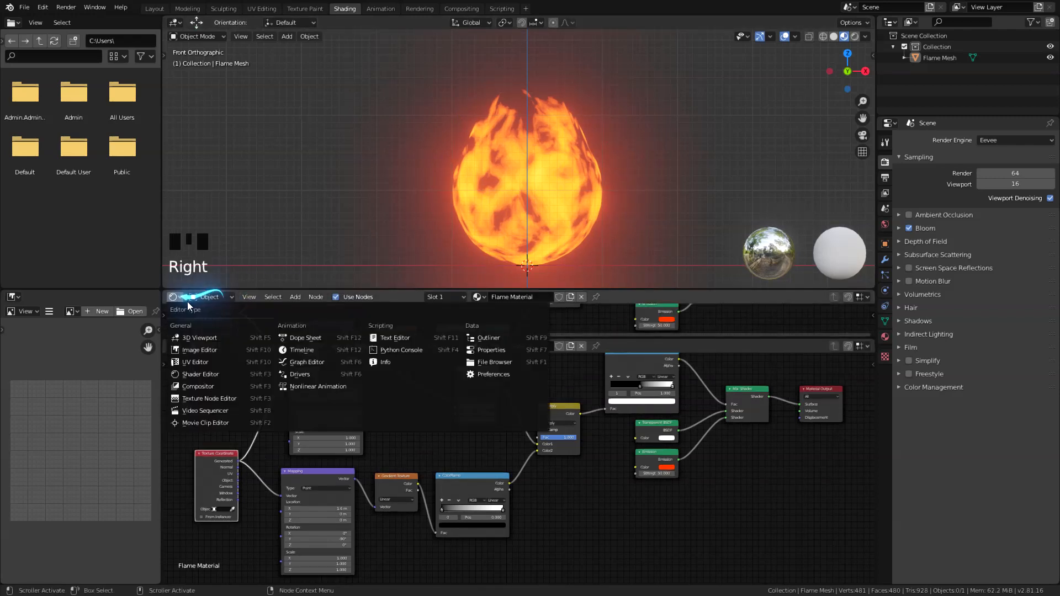
left_click(302, 350)
Keyframe the Location of the noise branch's Mapping node at 0 m on frame 1
scroll(319, 392, "up", 5)
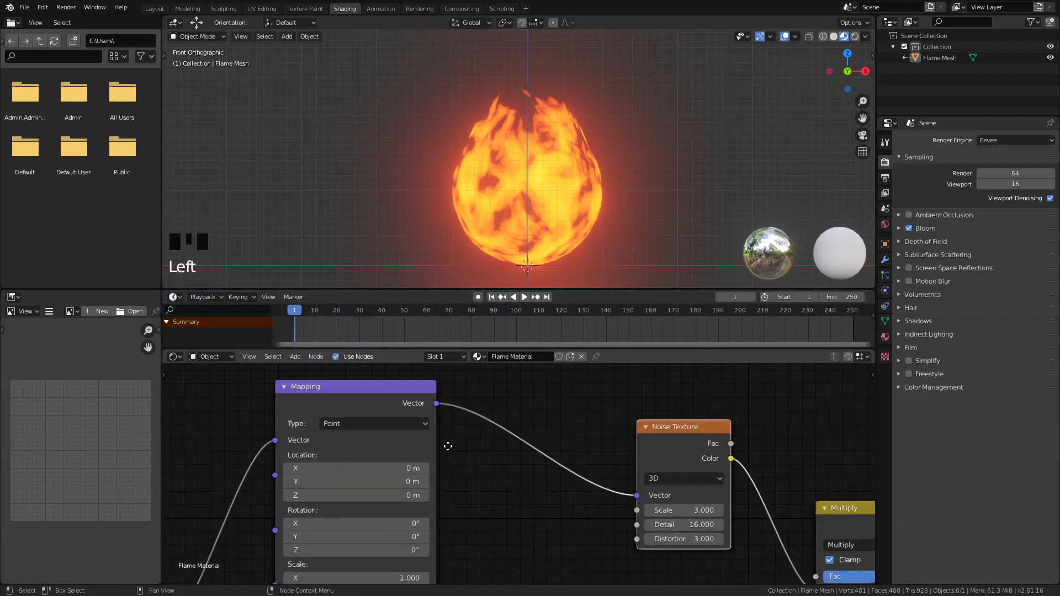
left_click_drag(238, 397, 750, 502)
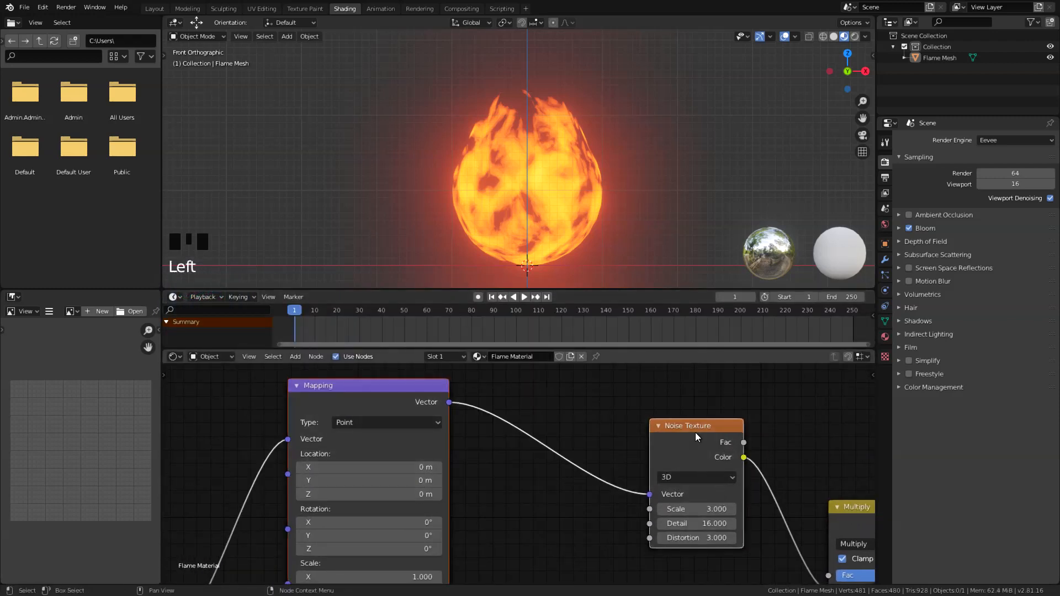
left_click(483, 455)
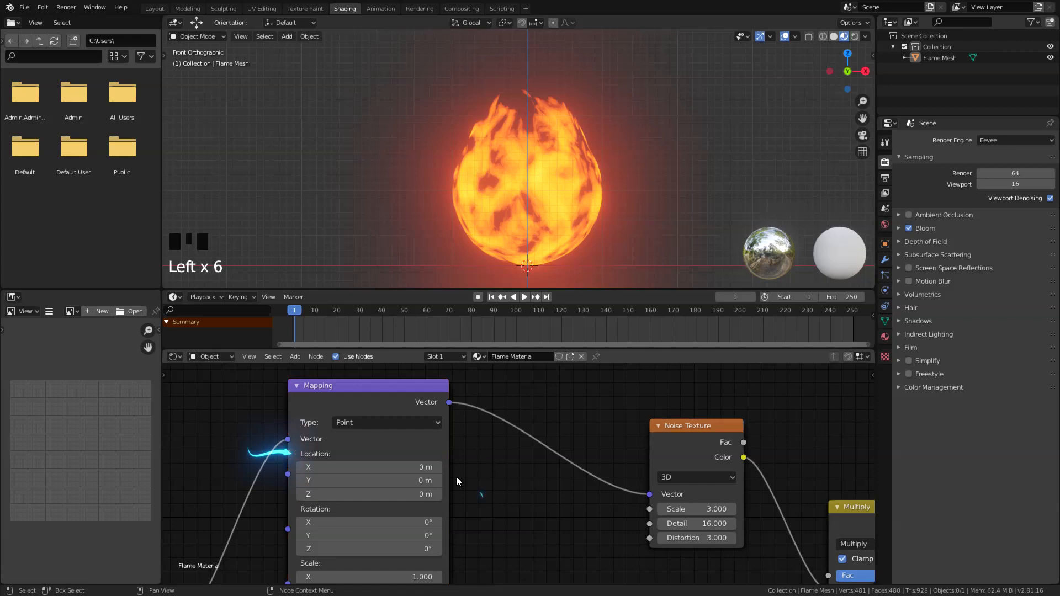
left_click_drag(391, 491, 350, 492)
right_click(350, 492)
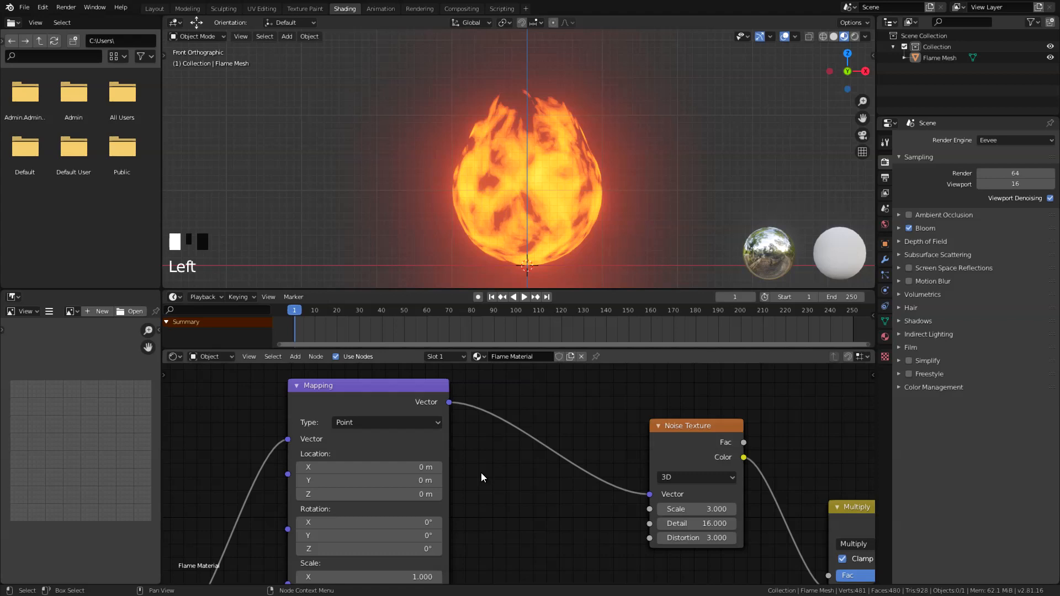
key("i")
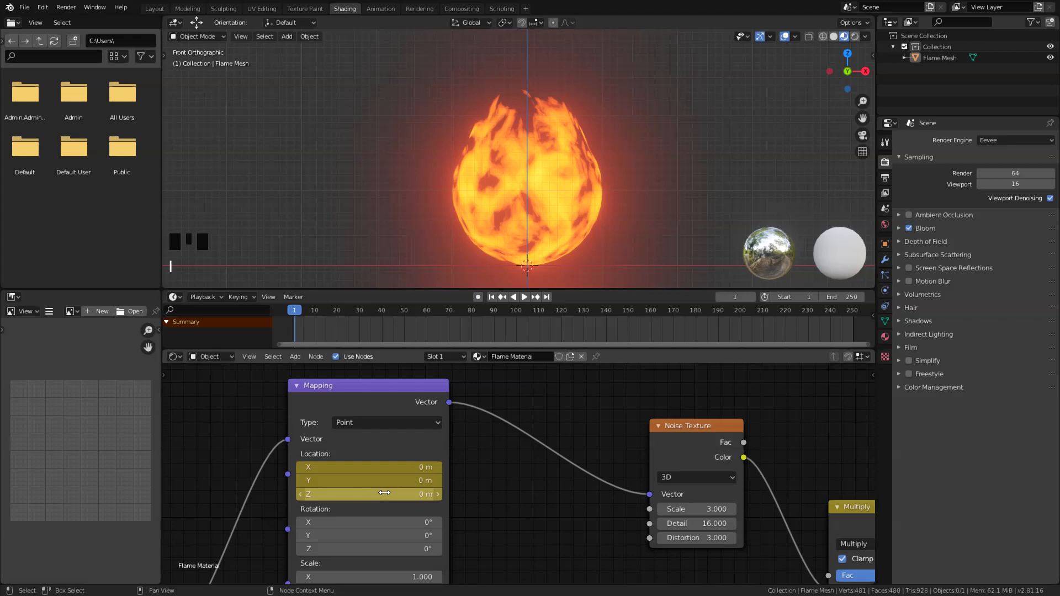
Go to frame 250, set the Mapping node's Z location to -10 m, and keyframe the location
left_click(353, 402)
left_click_drag(305, 310, 853, 311)
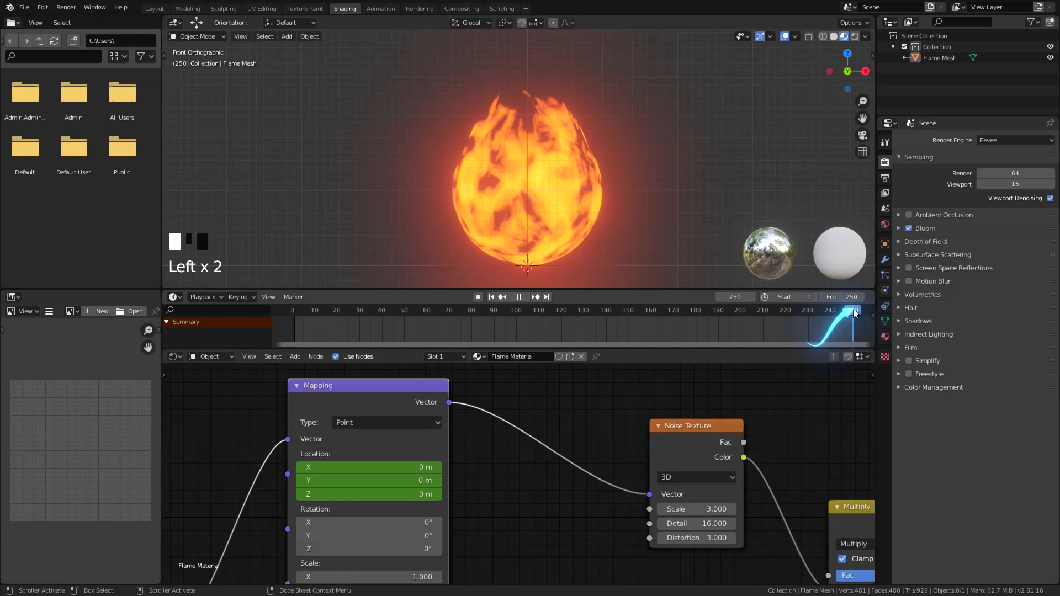
left_click_drag(369, 494, 260, 495)
double_click(390, 492)
type("-10")
key("Return")
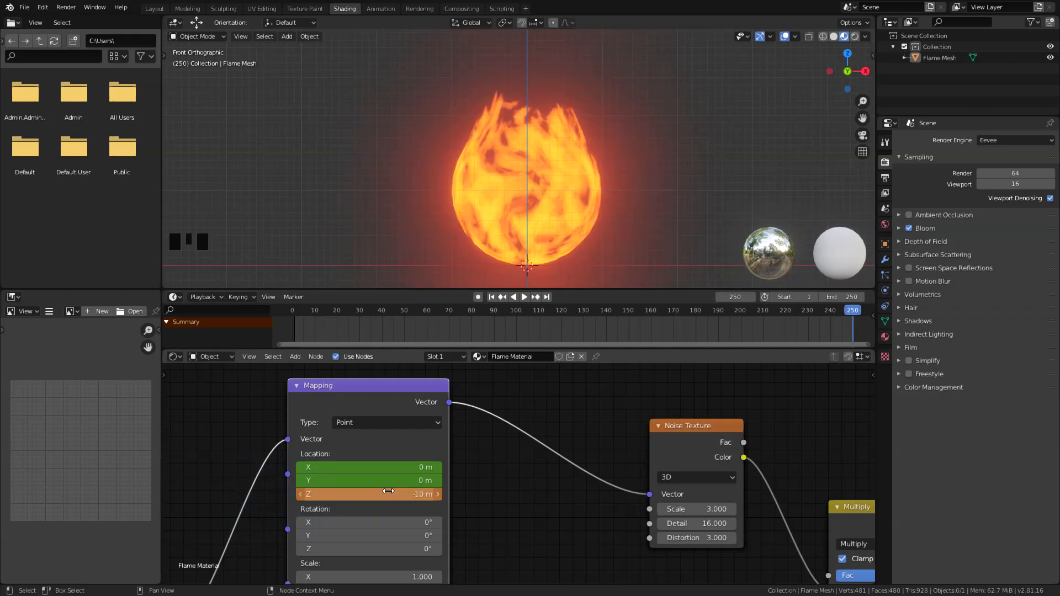
key("i")
key("i")
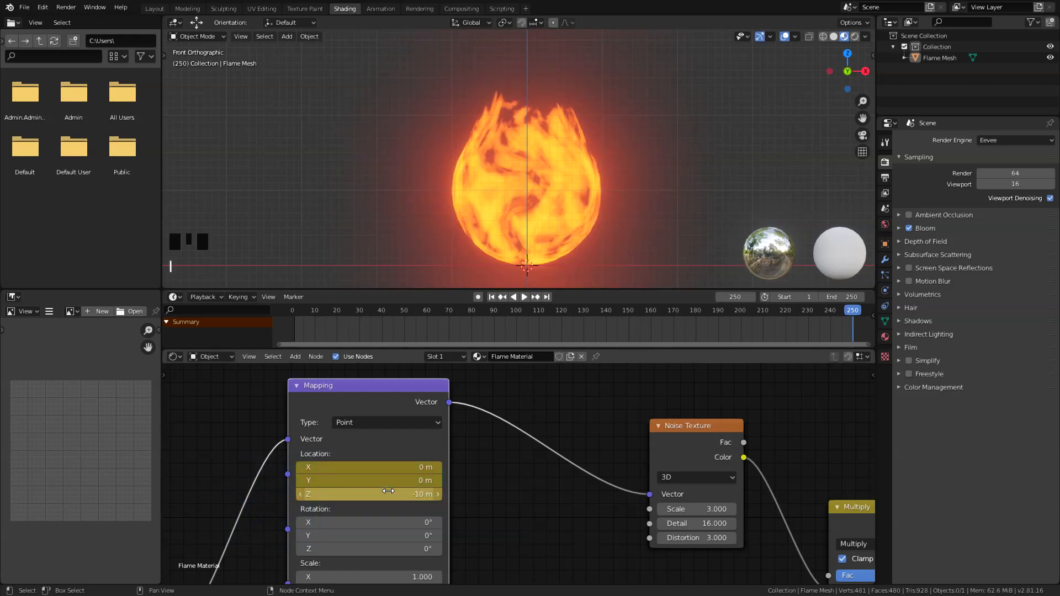
Play the flame animation from the first frame and examine it from several angles in a maximized viewport
left_click(490, 297)
key("space")
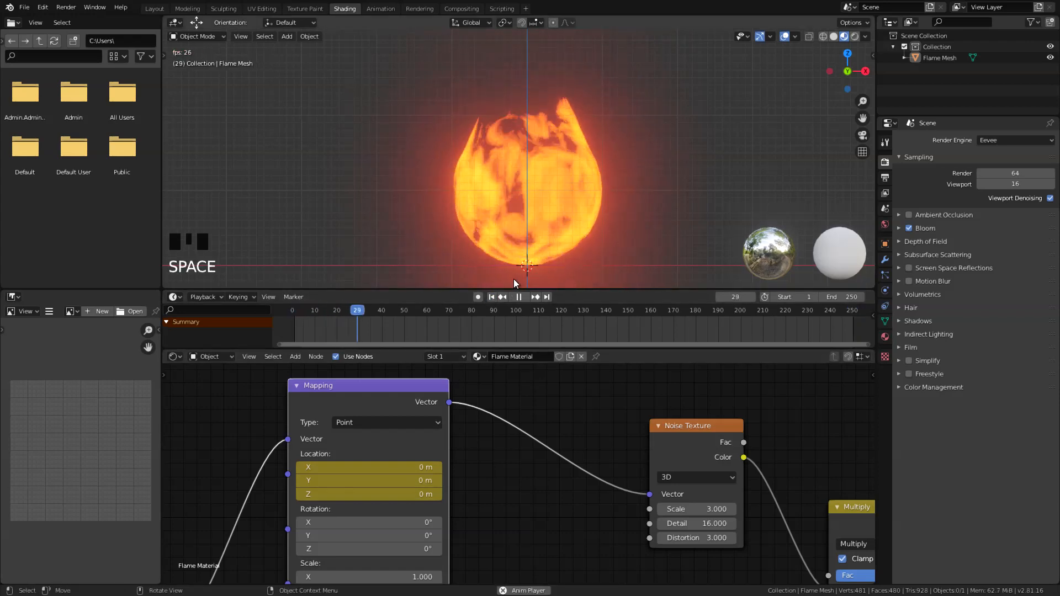
key("ctrl+space")
key("ctrl+space")
key("ctrl+space")
middle_click_drag(478, 285, 476, 360)
middle_click_drag(528, 268, 560, 261)
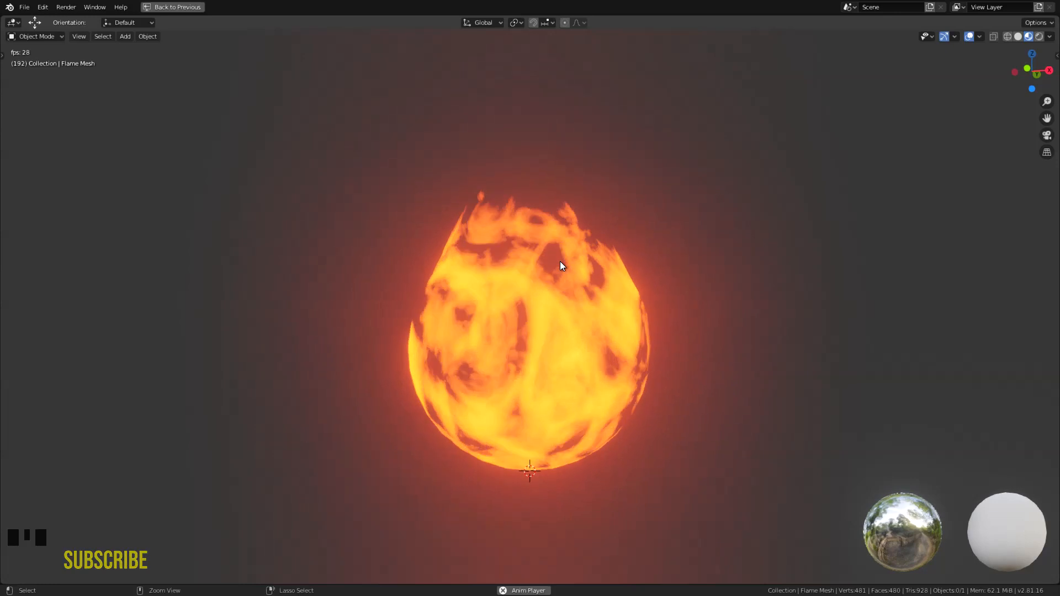
key("ctrl+space")
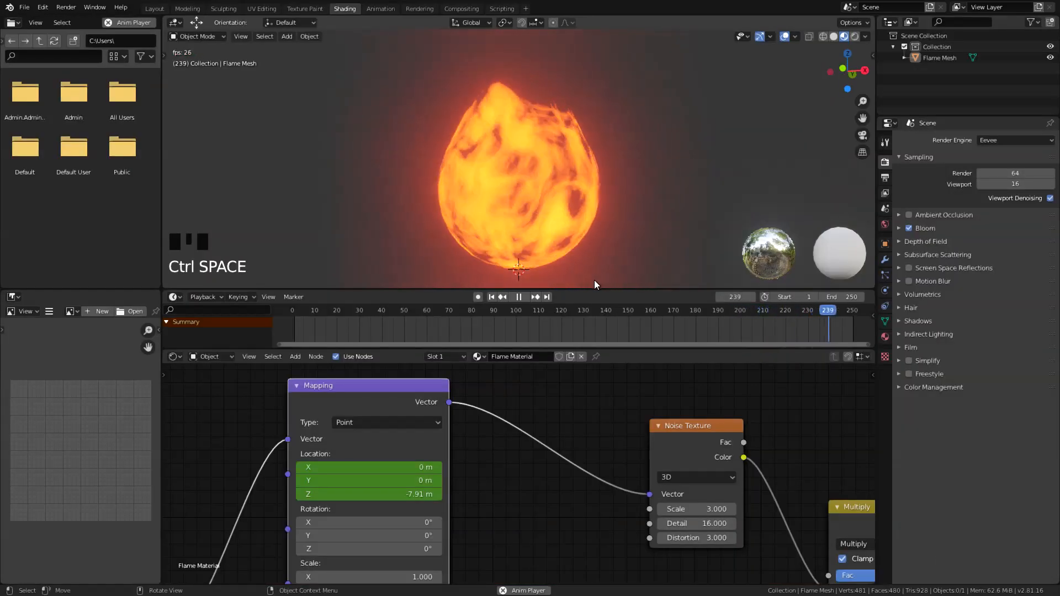
middle_click_drag(529, 447, 455, 433, "ctrl")
key("space")
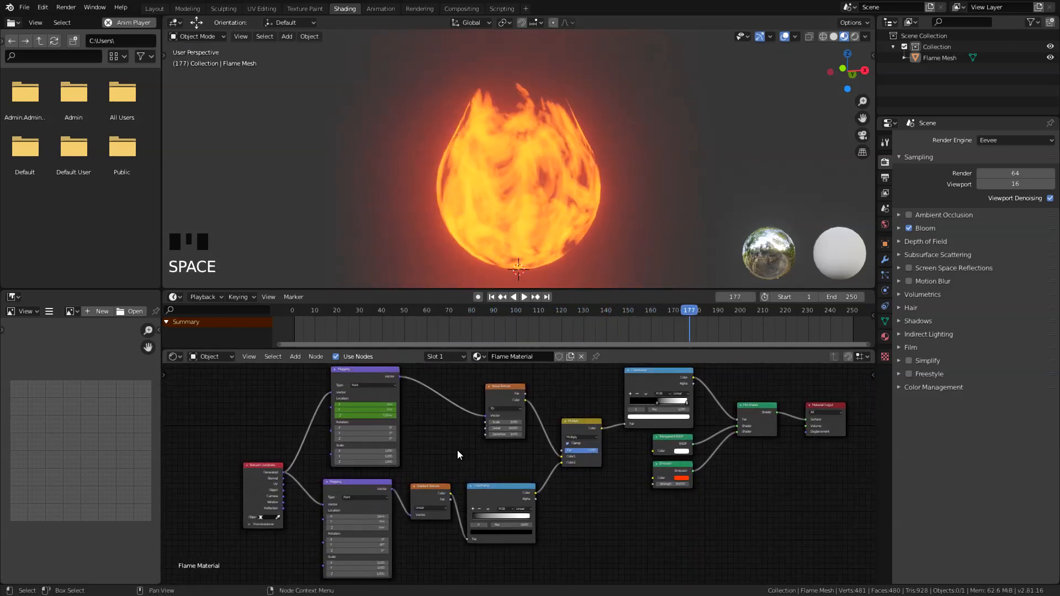
Return to frame 1 in front view, add a Subdivision Surface modifier to the flame mesh, and collapse its settings
key("shift+Left")
key("KP_1")
left_click(885, 259)
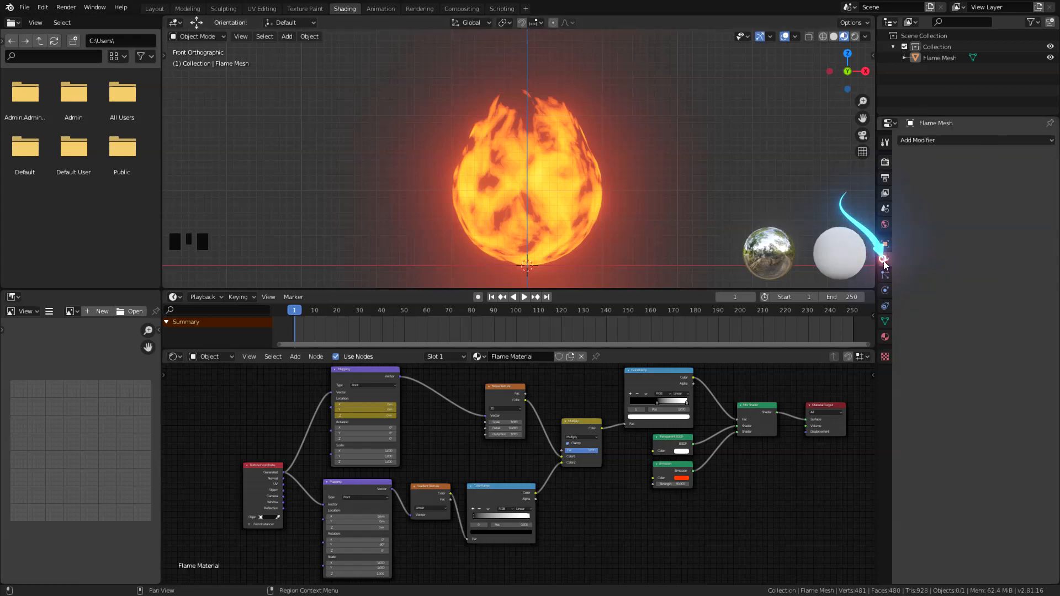
left_click(924, 142)
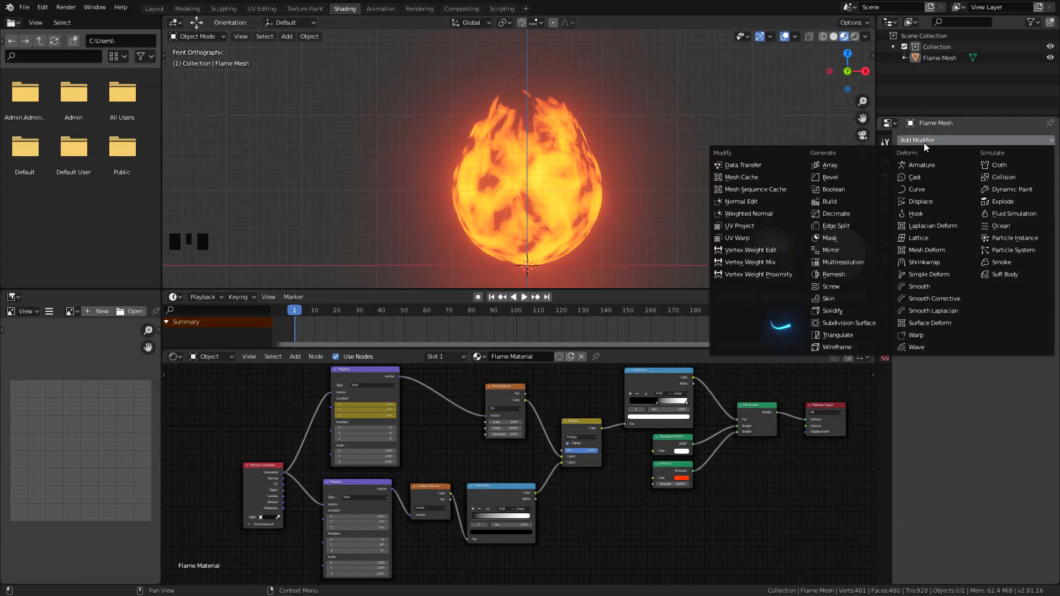
left_click(866, 322)
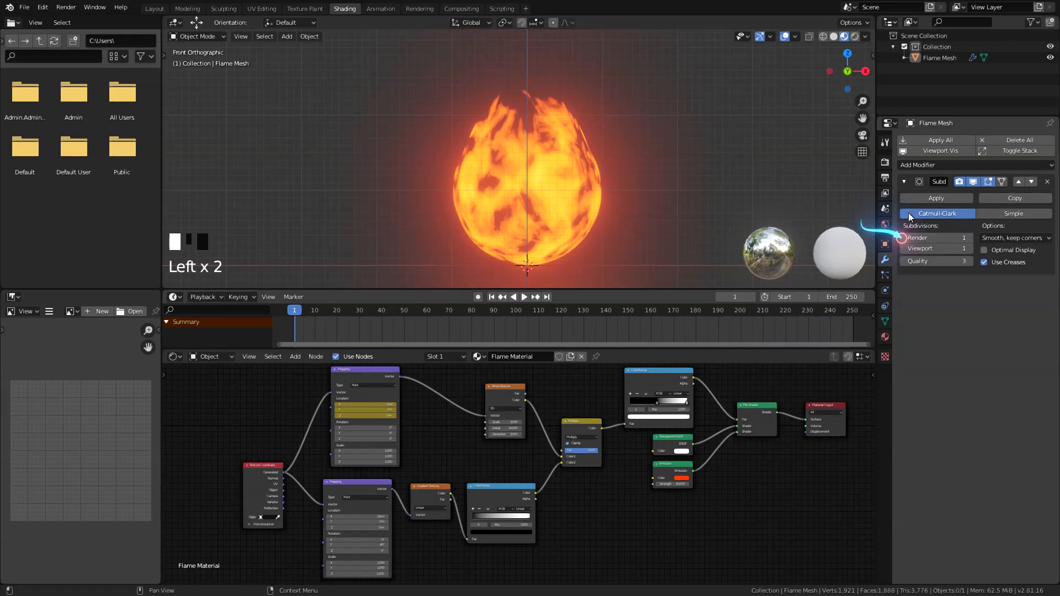
left_click(904, 181)
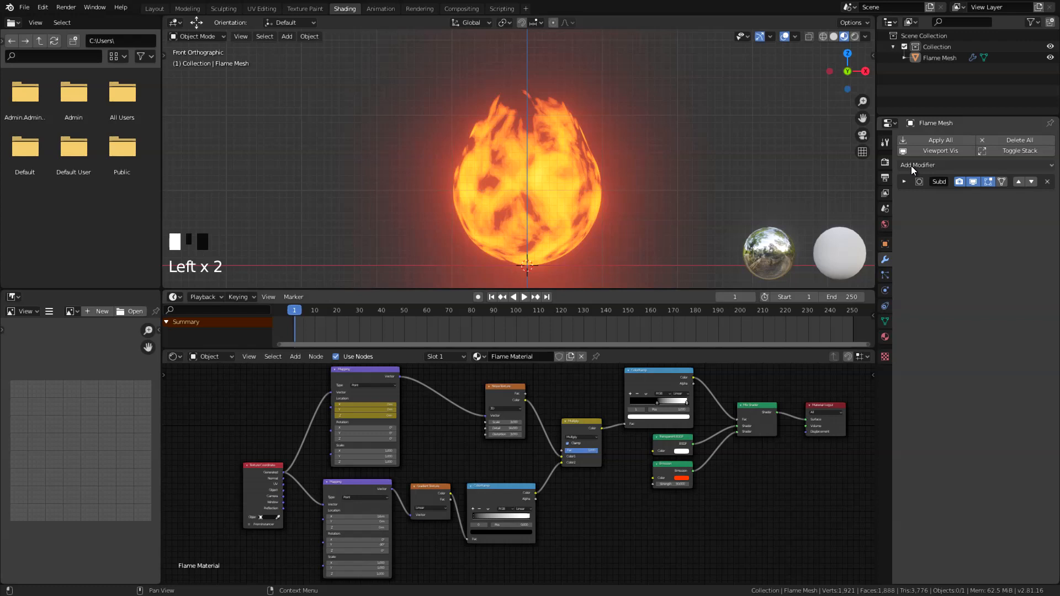
Add a Wave modifier to the flame mesh and enable its Normals option while playing the animation
left_click(911, 166)
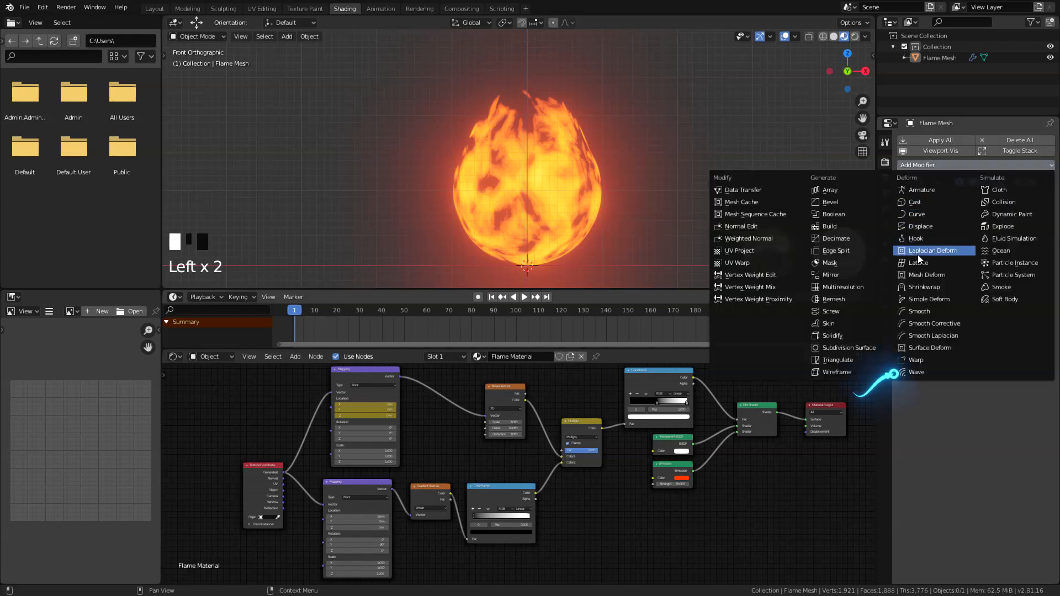
left_click(918, 374)
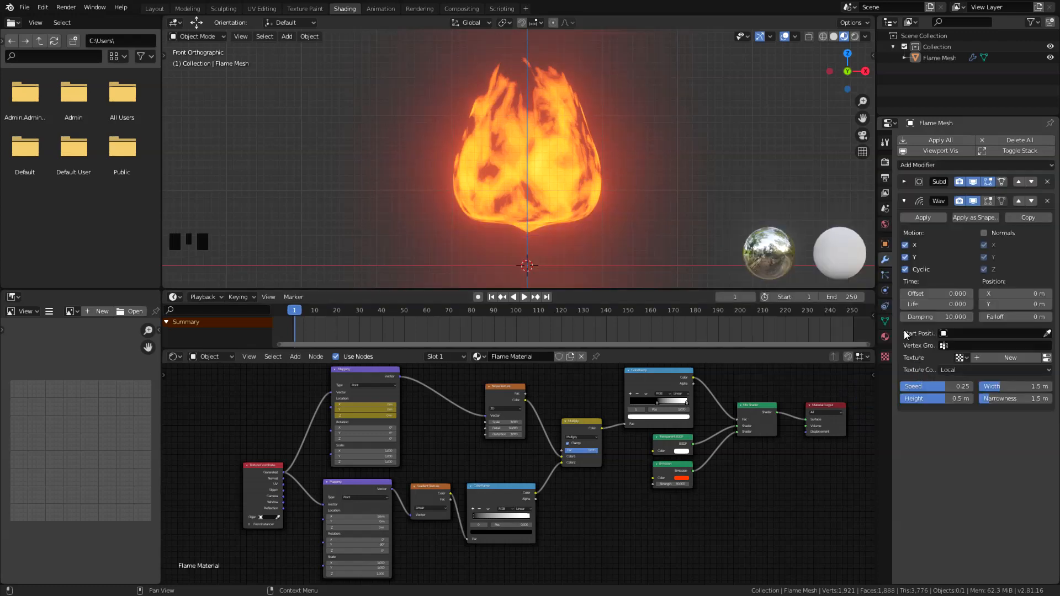
key("space")
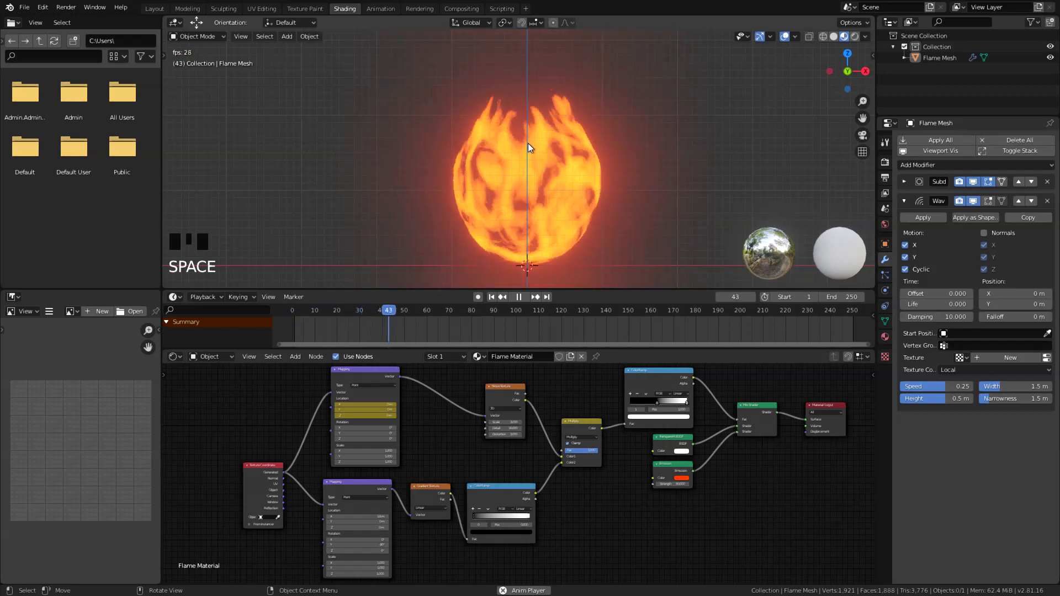
key("space")
key("space")
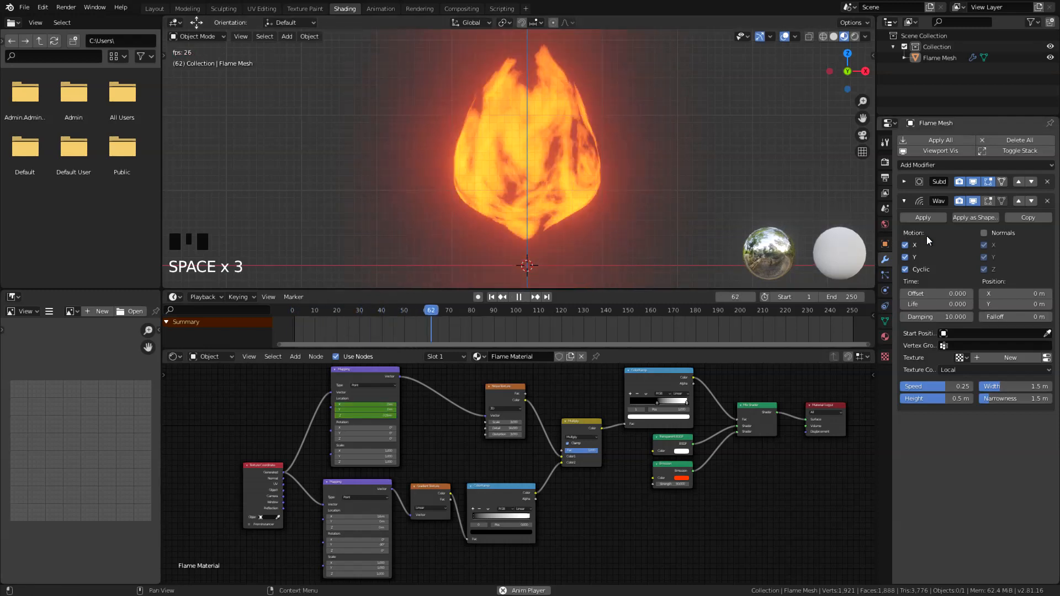
left_click(985, 232)
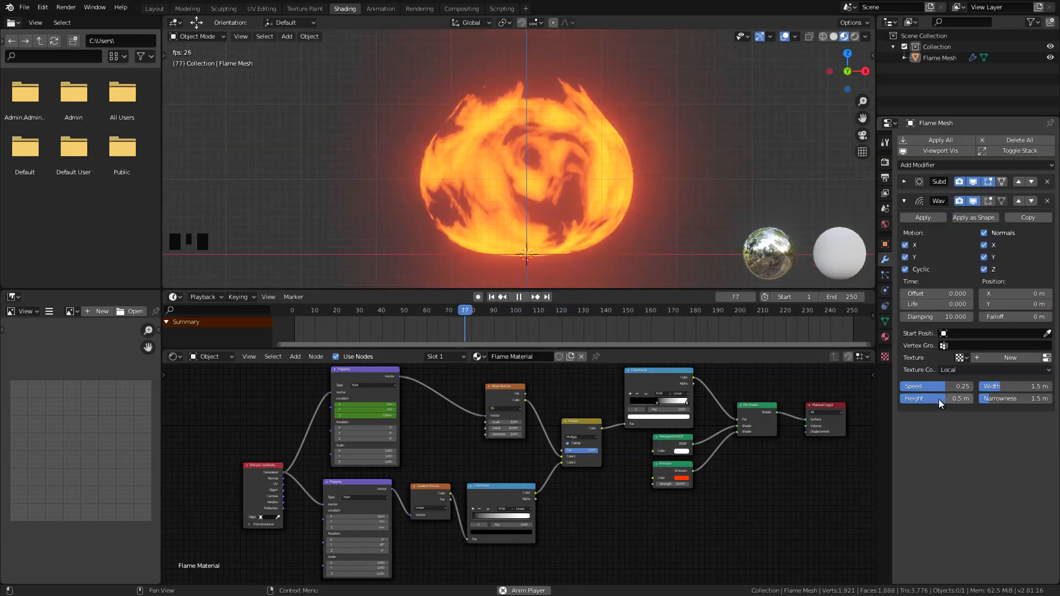
Set the Wave modifier's height to 0.1 m and speed to 0.10, adjust its width, and collapse its settings
left_click(938, 398)
left_click_drag(938, 399, 931, 399)
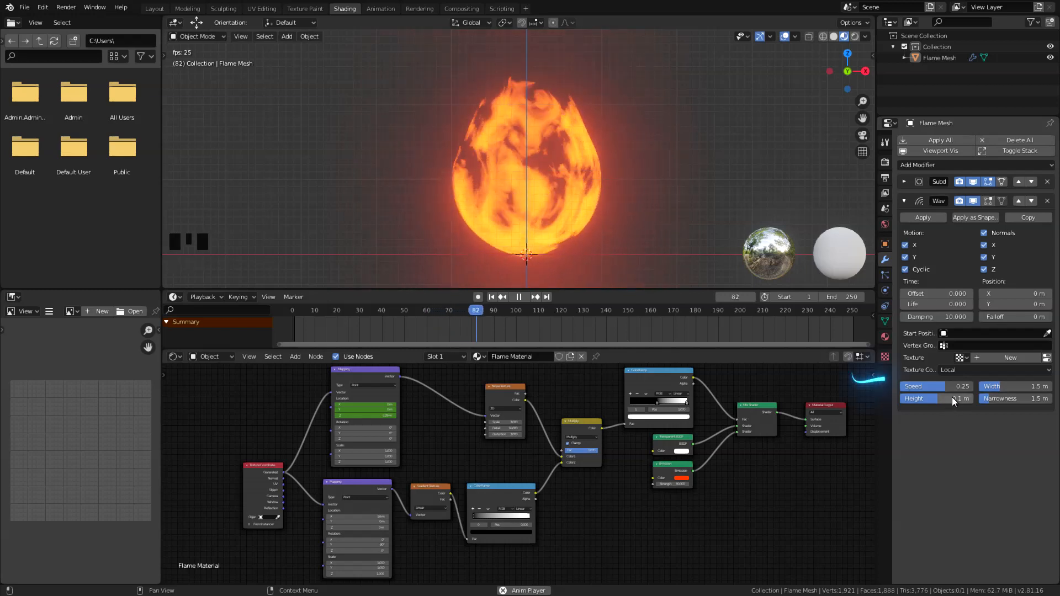
left_click_drag(953, 388, 953, 386)
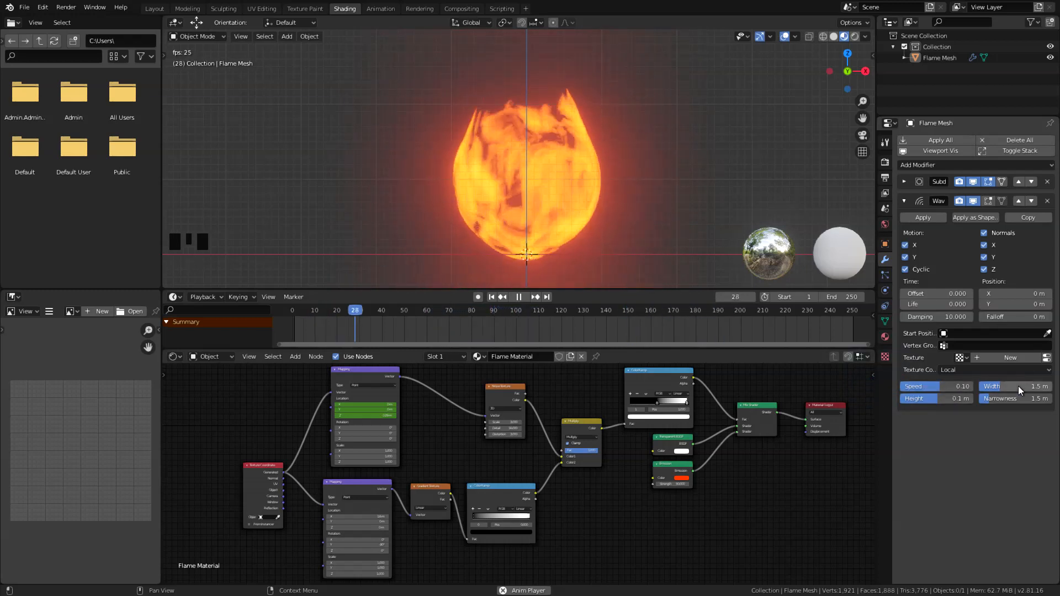
left_click_drag(982, 386, 988, 386)
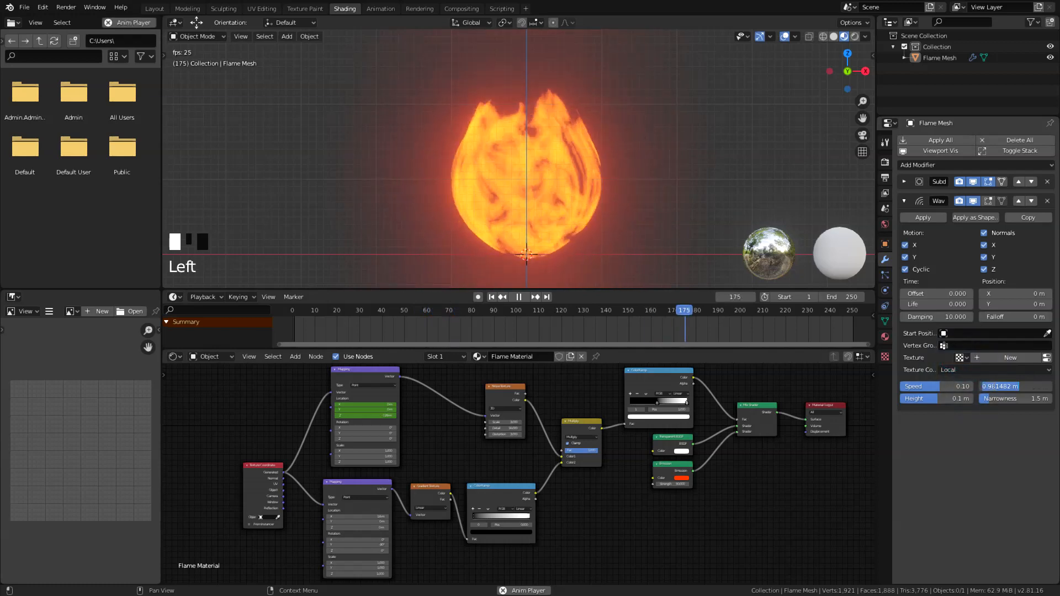
left_click(994, 387)
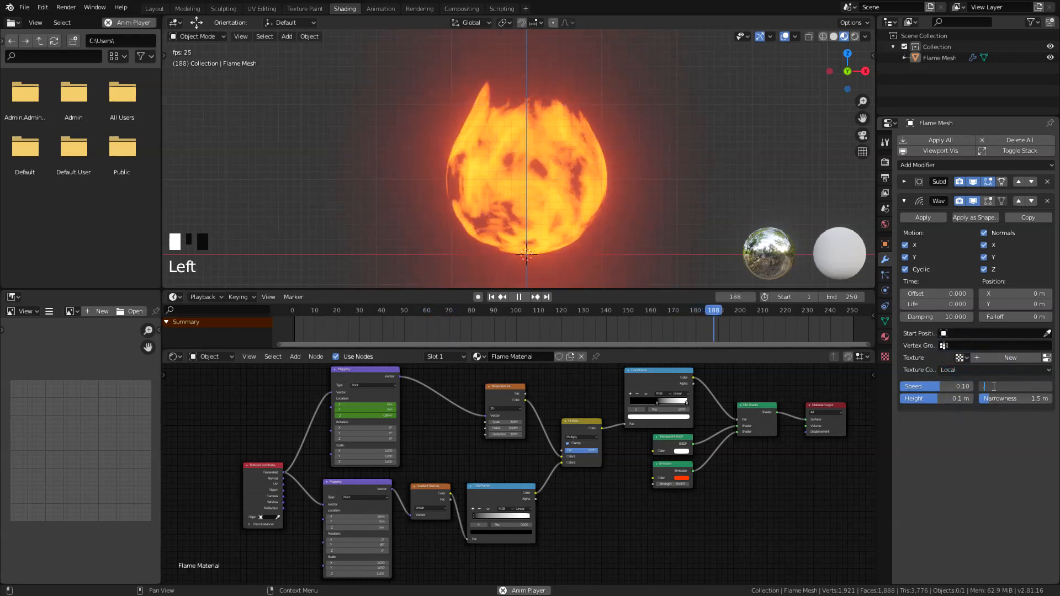
left_click(903, 201)
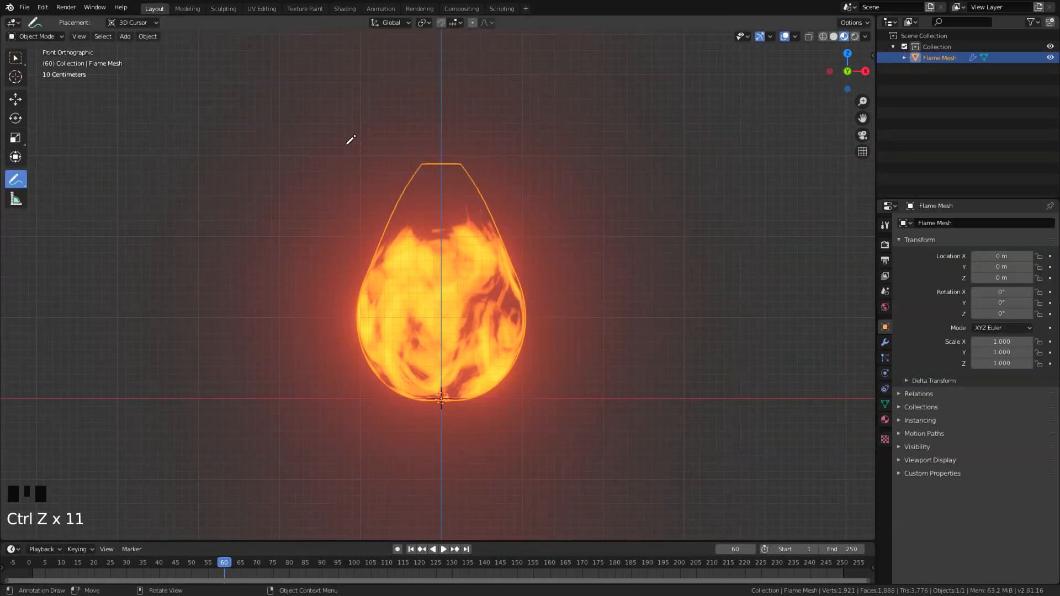
Annotate the X and Y axis letters with curved side-to-side strokes above the flame in front and side views
left_click_drag(348, 144, 358, 147)
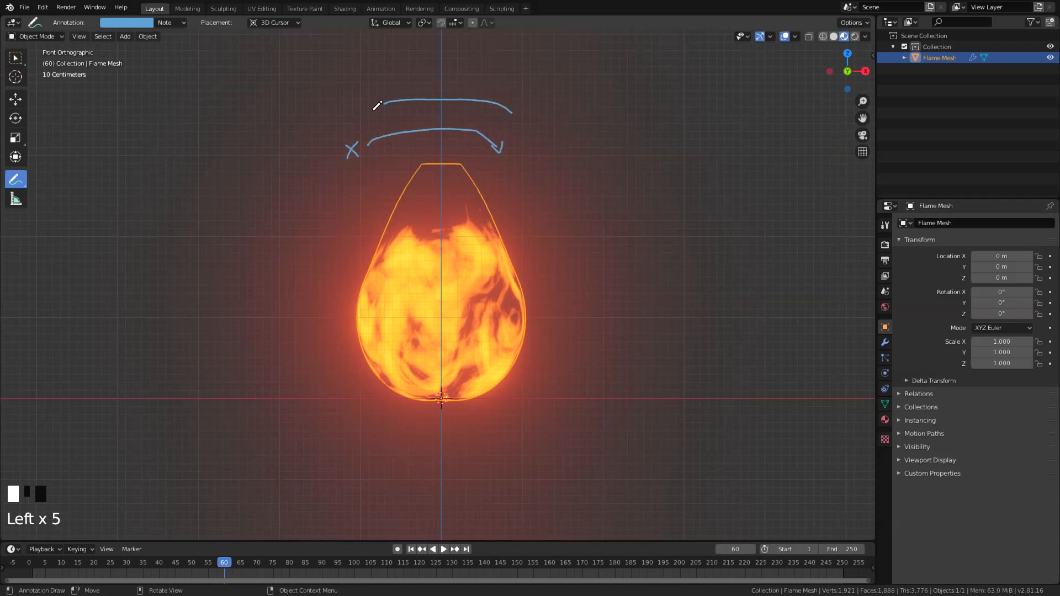
key("KP_3")
left_click_drag(342, 131, 352, 139)
left_click_drag(358, 129, 346, 150)
left_click_drag(355, 119, 521, 89)
middle_click_drag(485, 87, 486, 116, "shift")
left_click_drag(535, 95, 345, 99)
middle_click_drag(349, 85, 425, 97)
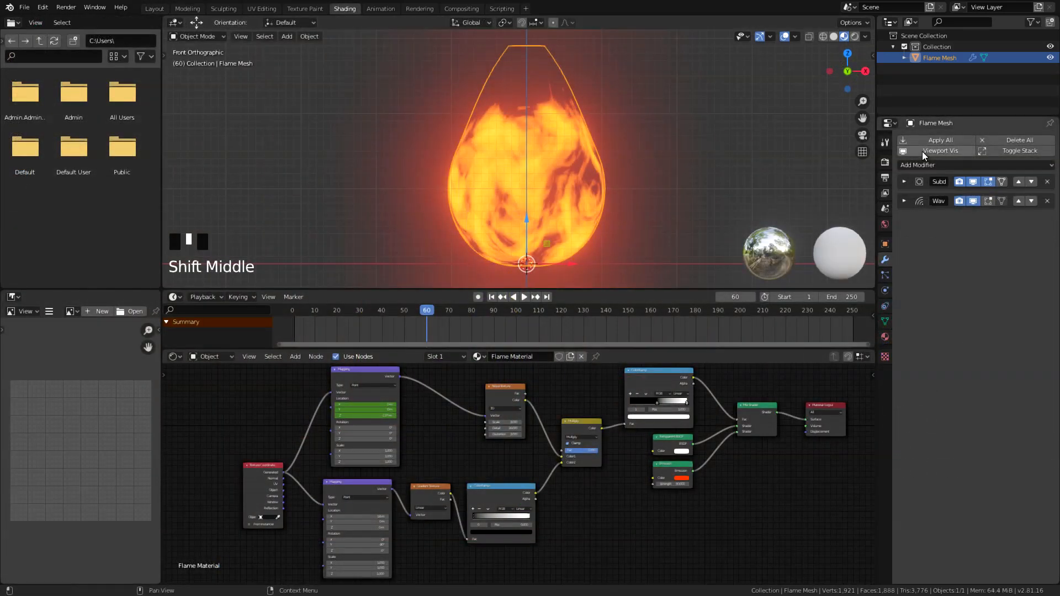
Add a Simple Deform modifier to the flame mesh and set it to Bend
left_click(933, 165)
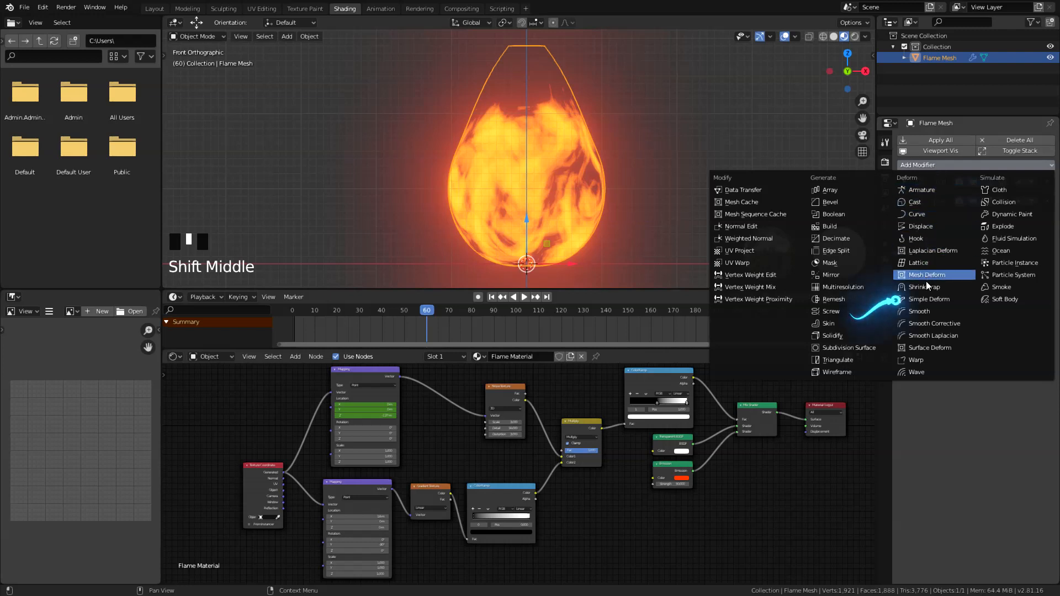
left_click(926, 298)
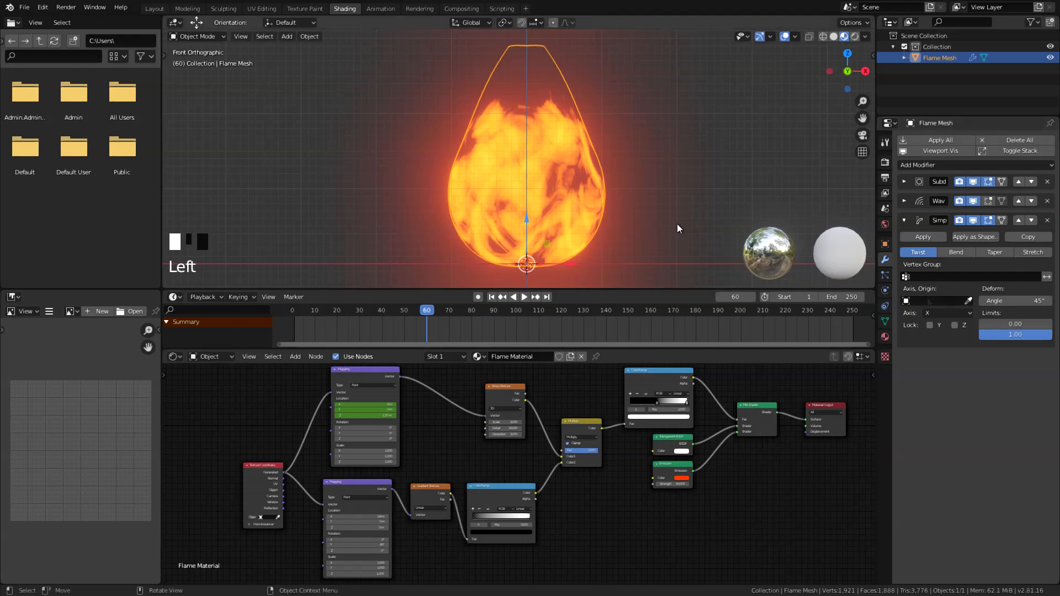
left_click(945, 254)
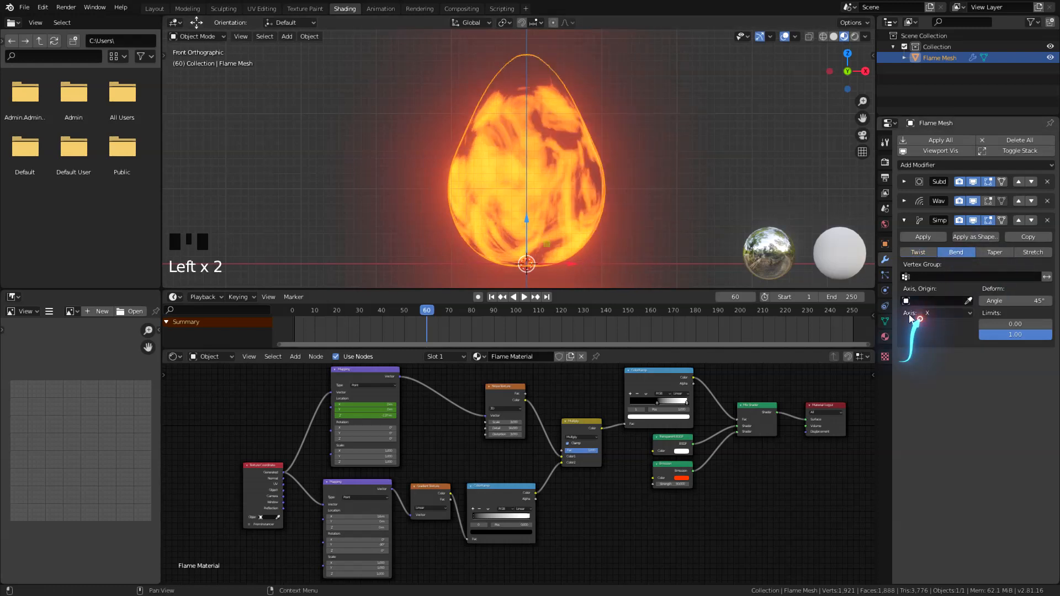
Set the Bend angle to 0° and keyframe it on frame 1
left_click(1001, 300)
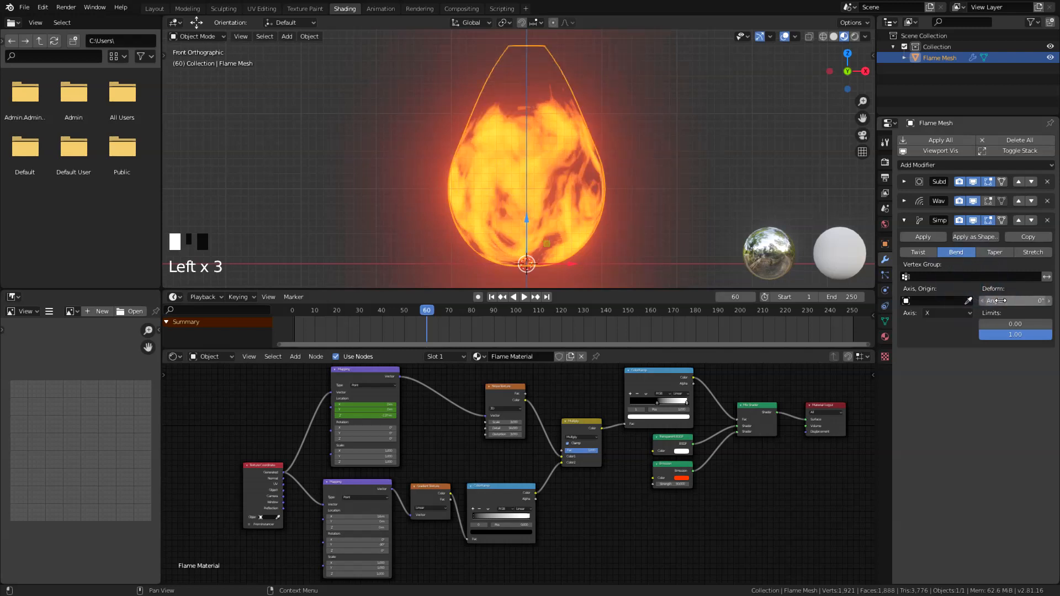
left_click_drag(426, 311, 295, 316)
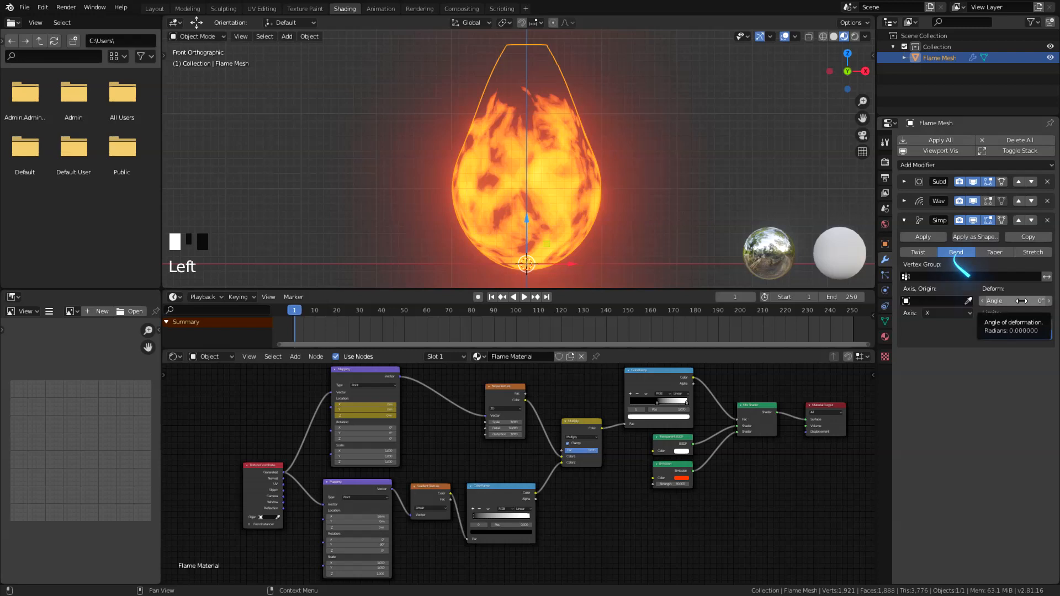
key("i")
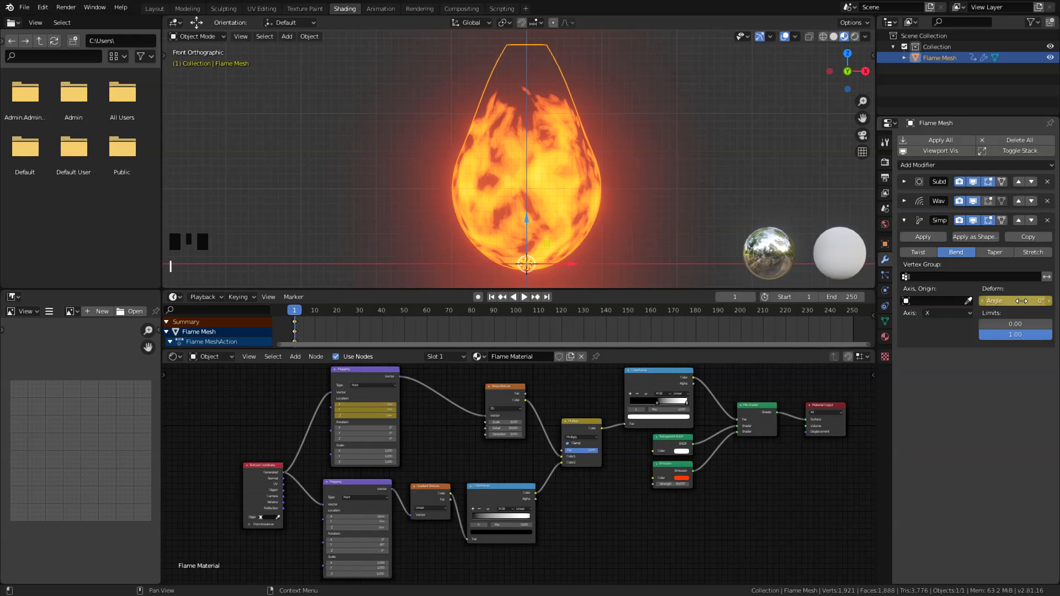
Duplicate the Simple Deform bend modifier and set the copy to the Y axis with its 0° angle keyframed on frame 1
left_click(1030, 238)
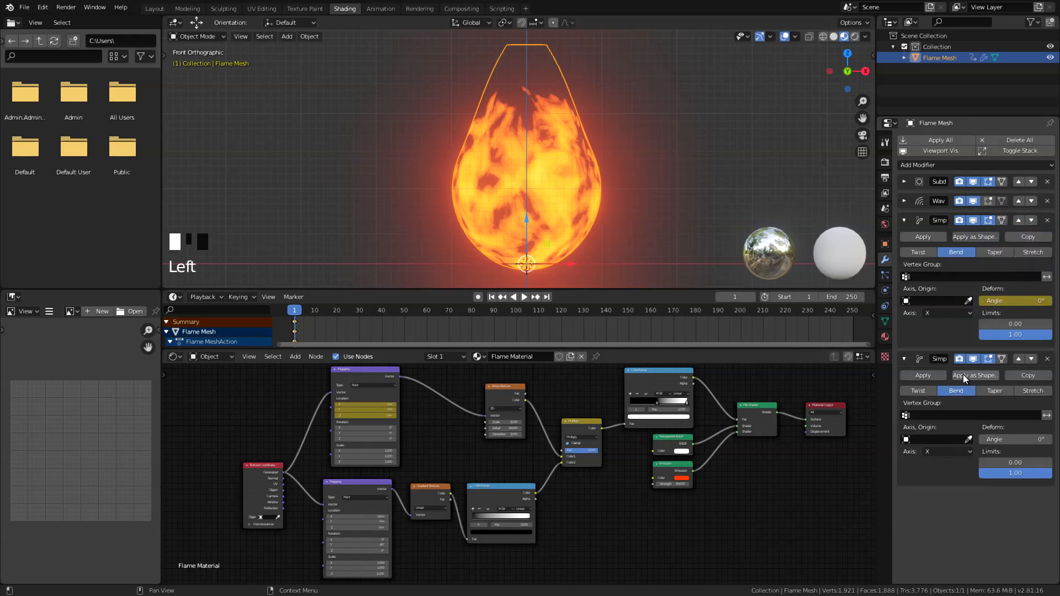
left_click(948, 449)
left_click(946, 476)
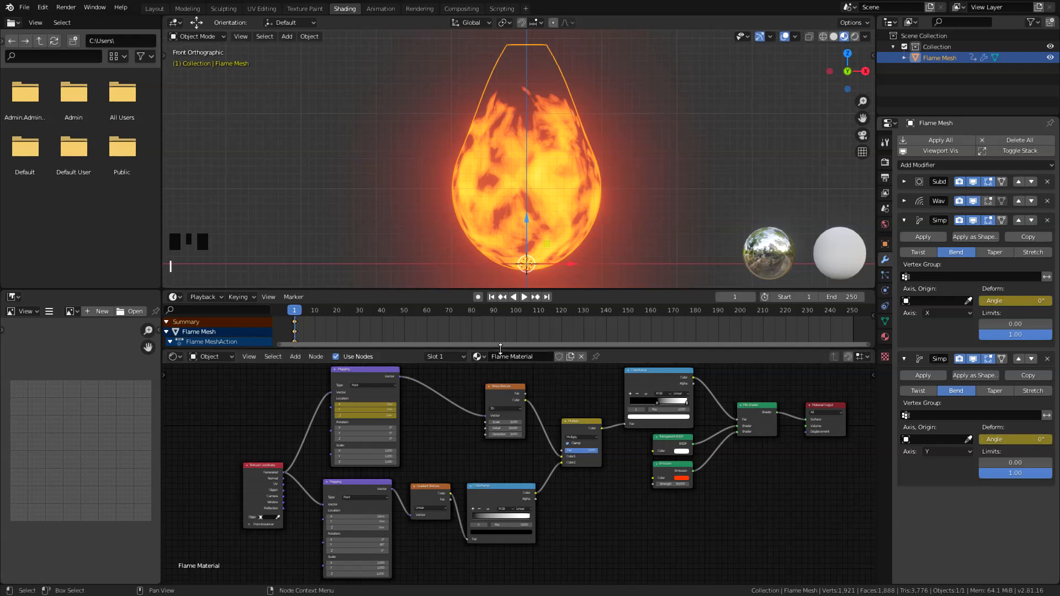
Enlarge the timeline area and change it to the Graph Editor
left_click_drag(500, 349, 517, 499)
left_click(178, 298)
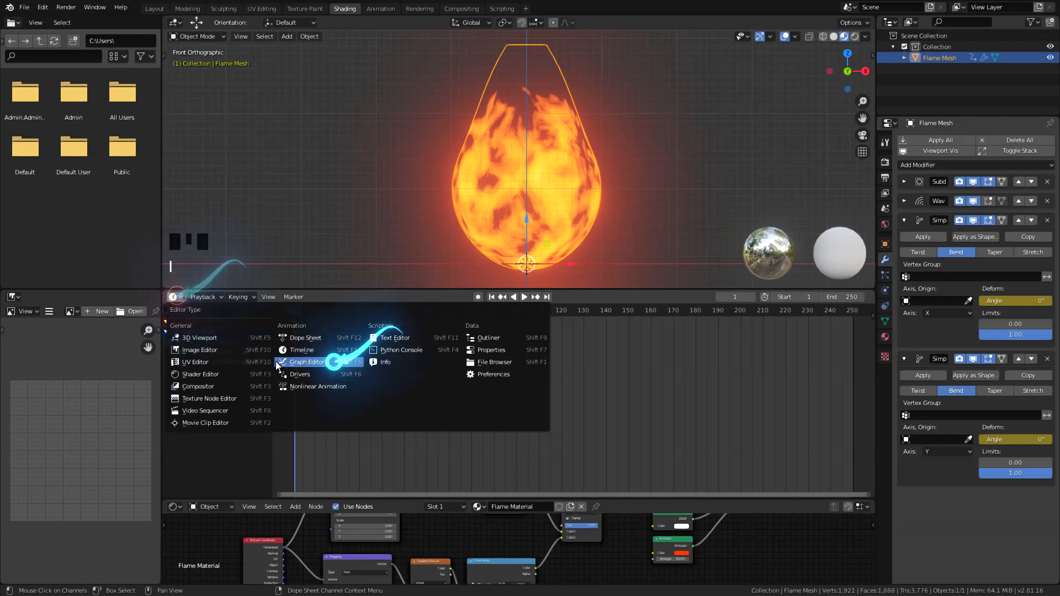
left_click(291, 361)
Add a Noise modifier to the F-curve of the first Simple Deform angle
left_click(200, 342)
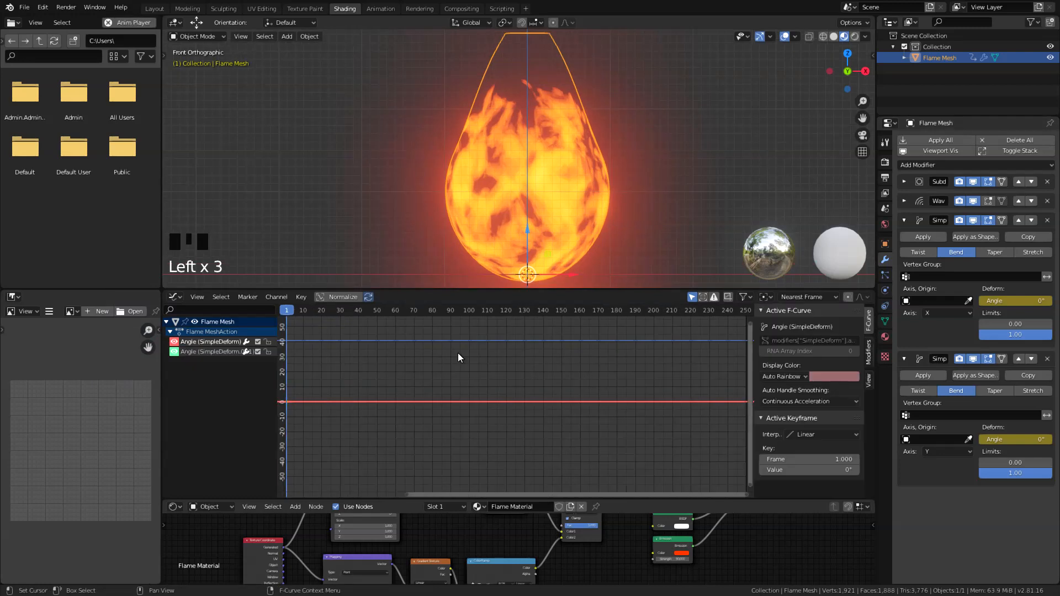
left_click(869, 346)
left_click(817, 328)
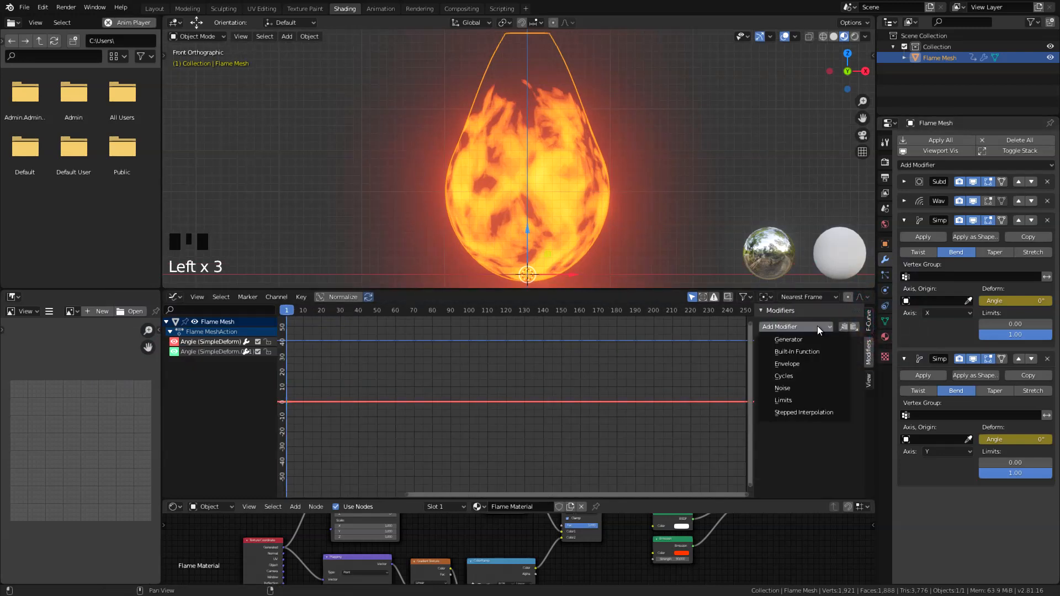
left_click(795, 389)
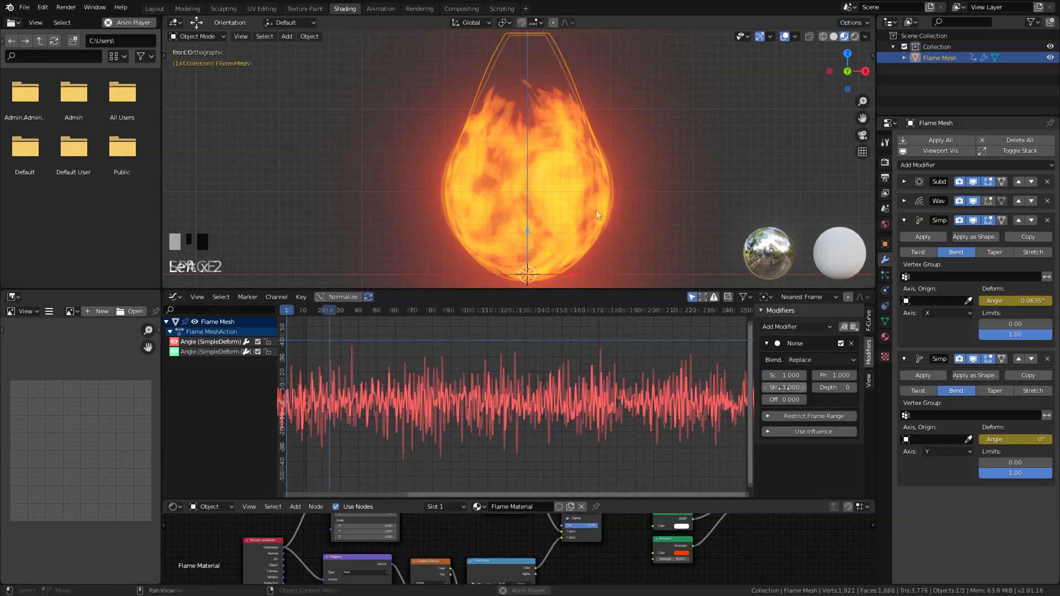
Set the angle curve's Noise modifier to scale 6, strength 3 and depth 1 while the animation plays
middle_click_drag(595, 210, 592, 154)
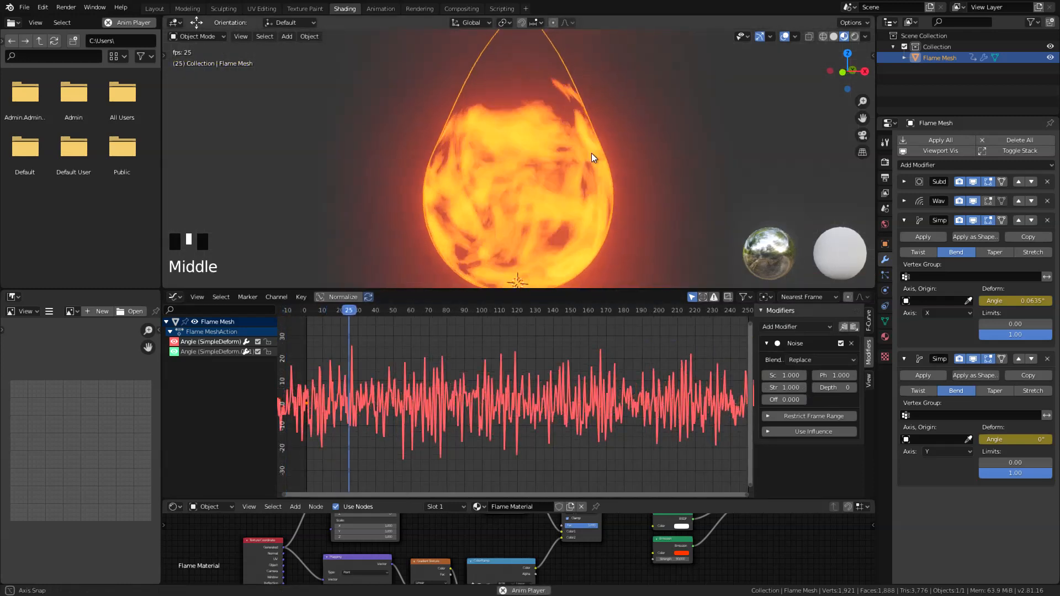
scroll(588, 154, "down", 2)
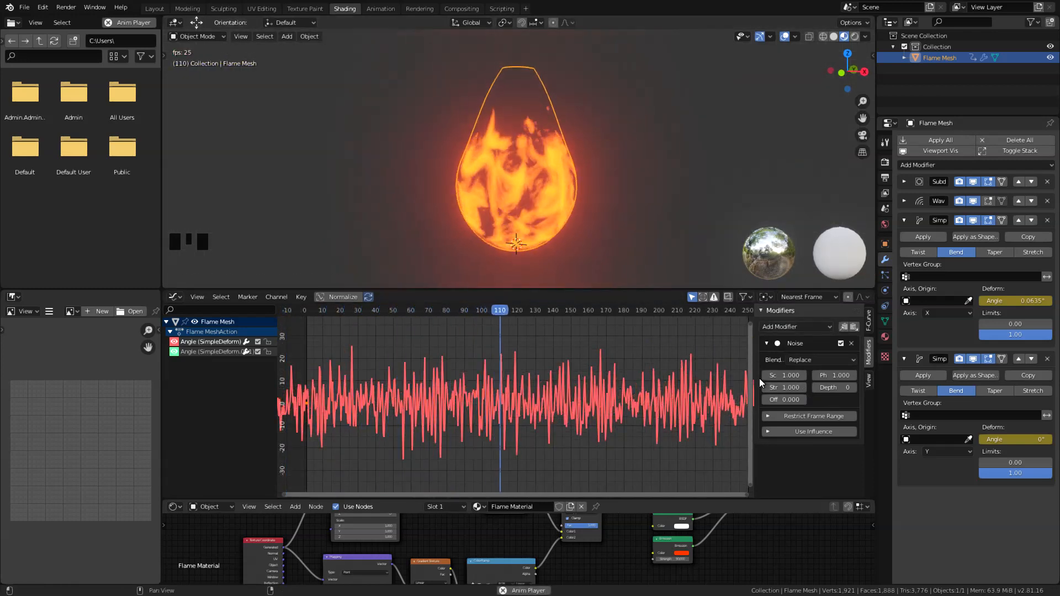
left_click_drag(755, 379, 714, 380)
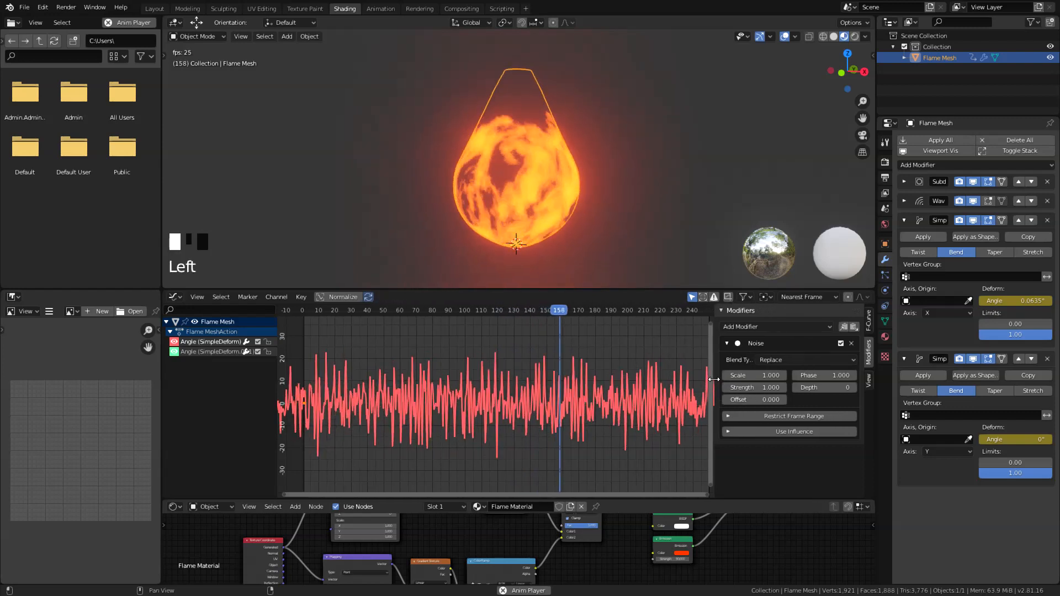
middle_click_drag(639, 380, 718, 374, "ctrl")
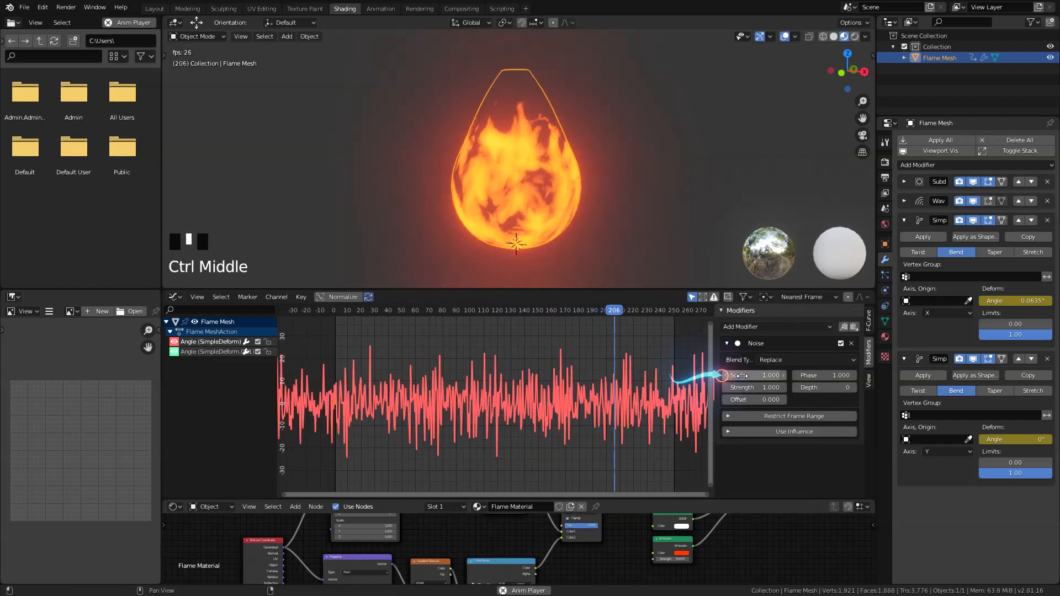
mouse_move(742, 376)
left_mouse_down()
mouse_move(724, 388)
mouse_move(758, 388)
left_mouse_up()
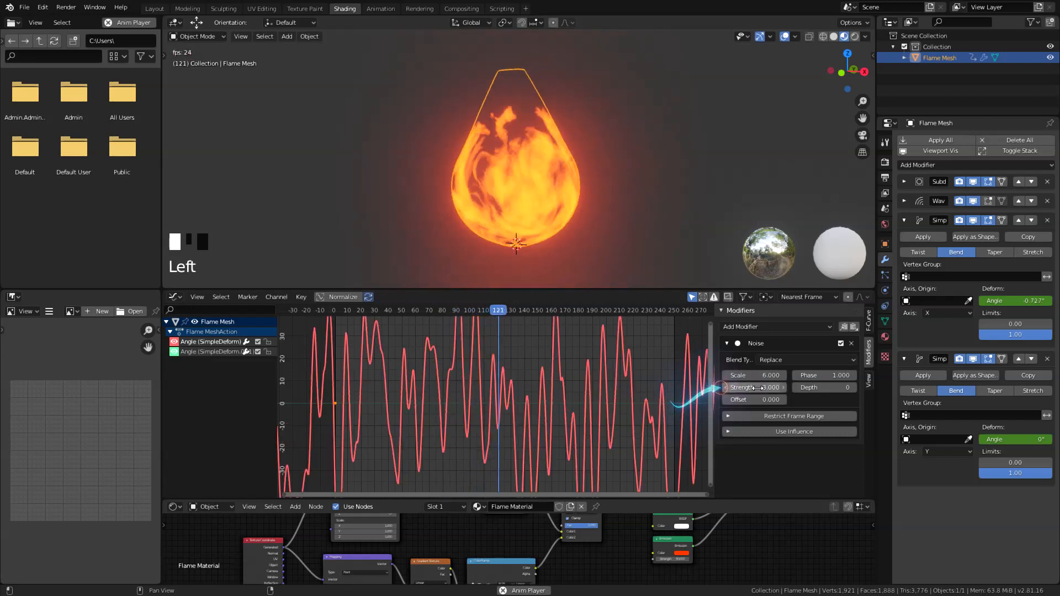
left_click(853, 388)
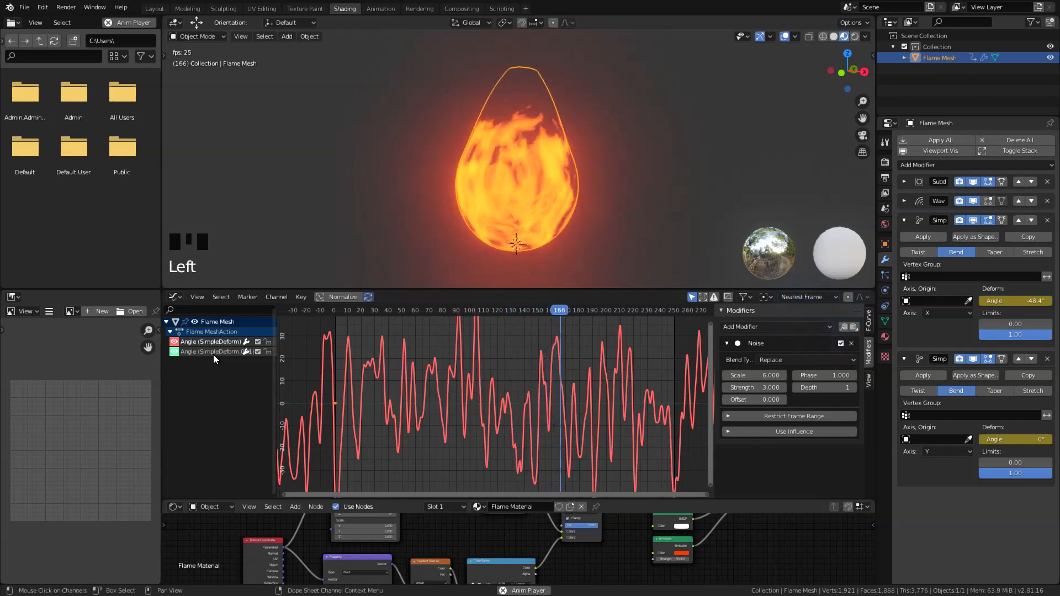
Paste the Noise modifier onto the second Simple Deform angle curve and set its offset to 23.6
left_click(191, 354)
left_click(854, 326)
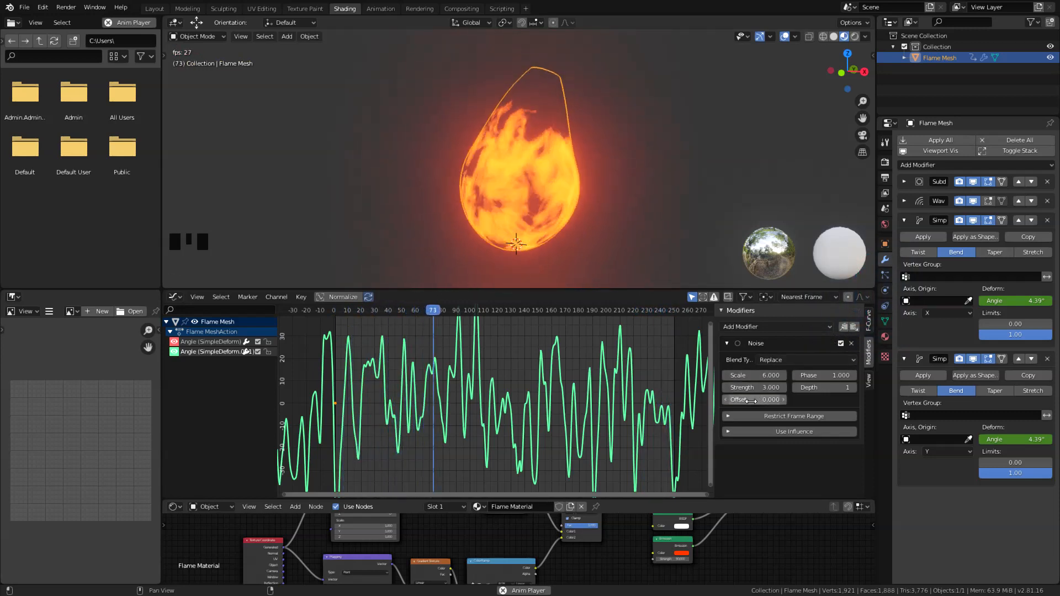
left_click_drag(750, 402, 879, 401)
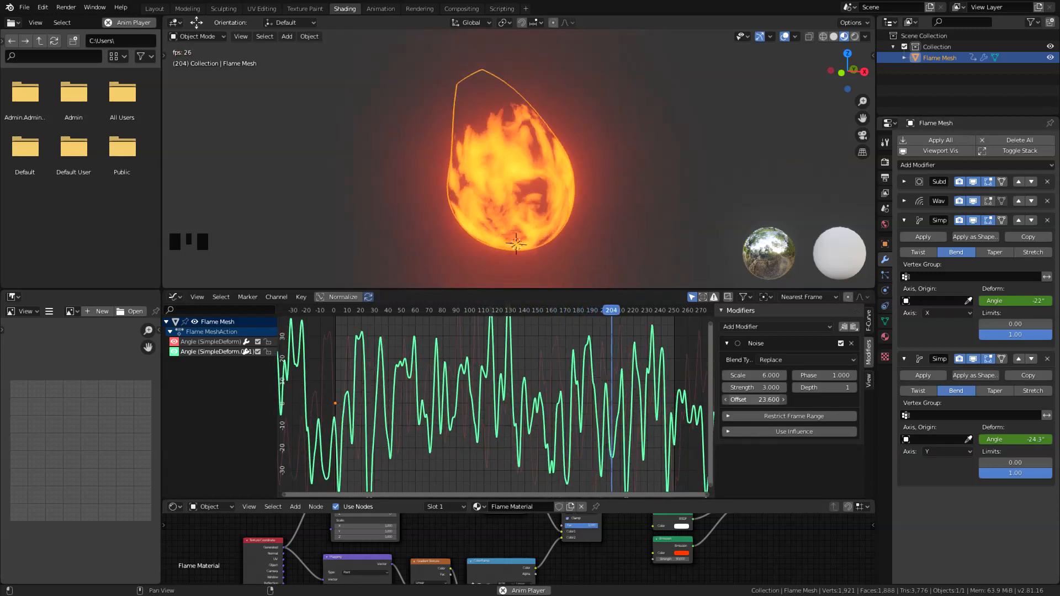
key("ctrl+space")
middle_click_drag(632, 225, 663, 219)
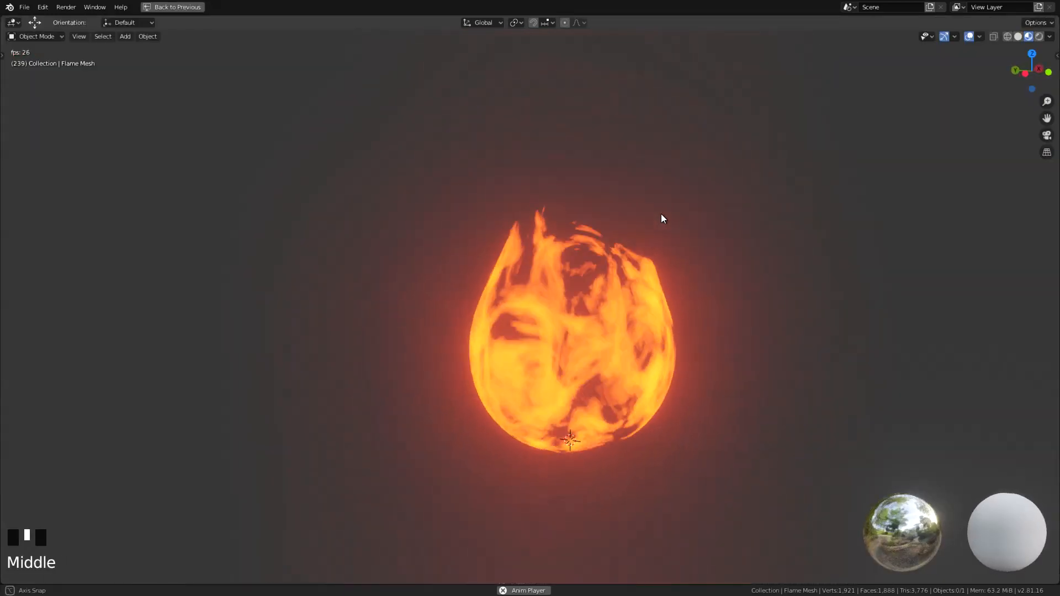
scroll(668, 210, "down", 2)
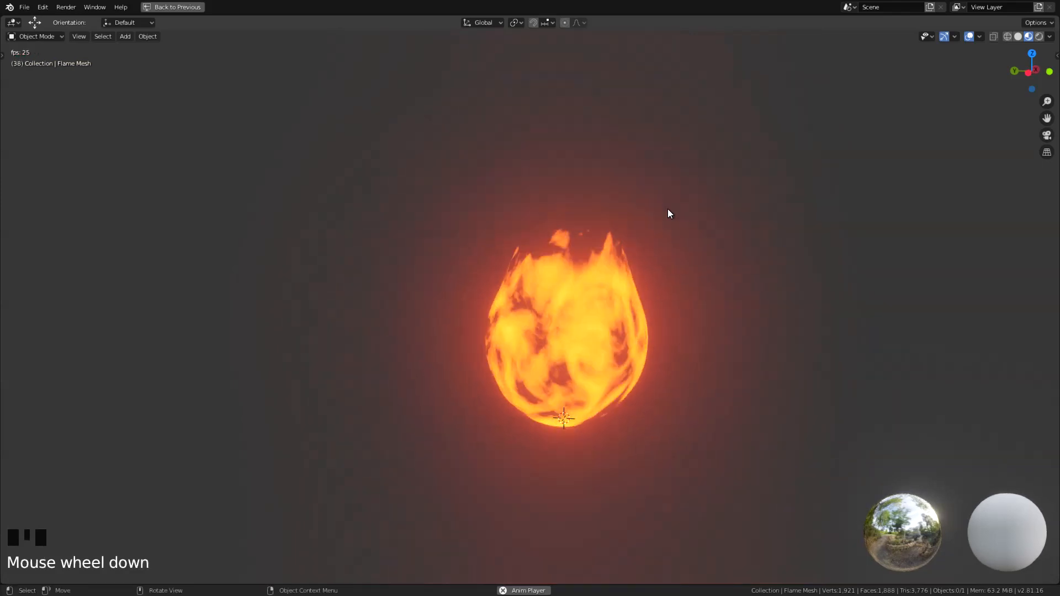
middle_click_drag(662, 211, 717, 268)
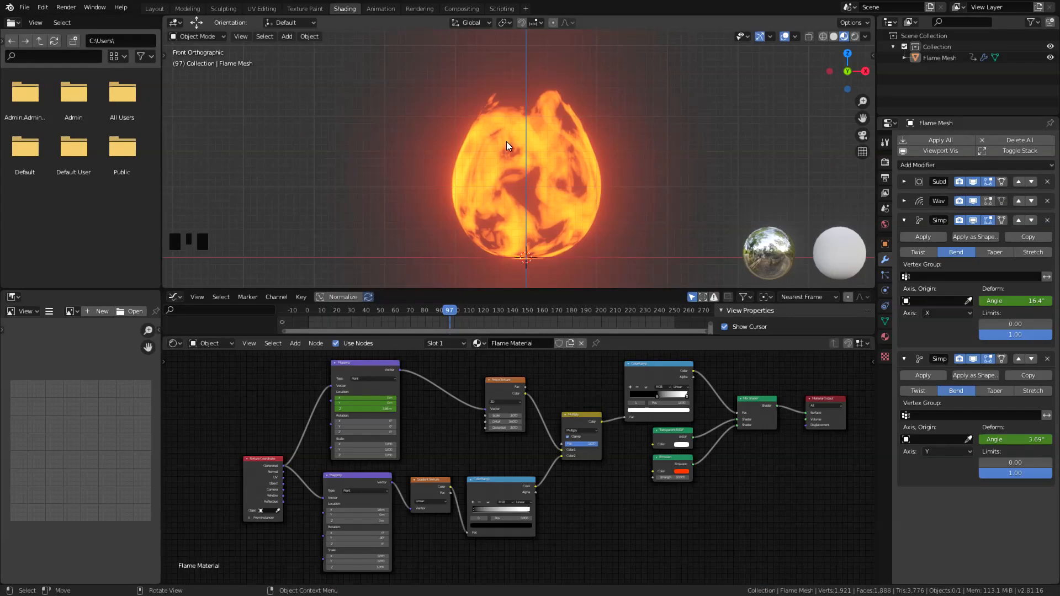
Duplicate the flame mesh in place, then scale the copy's geometry down and stretch it along Z
left_click(490, 148)
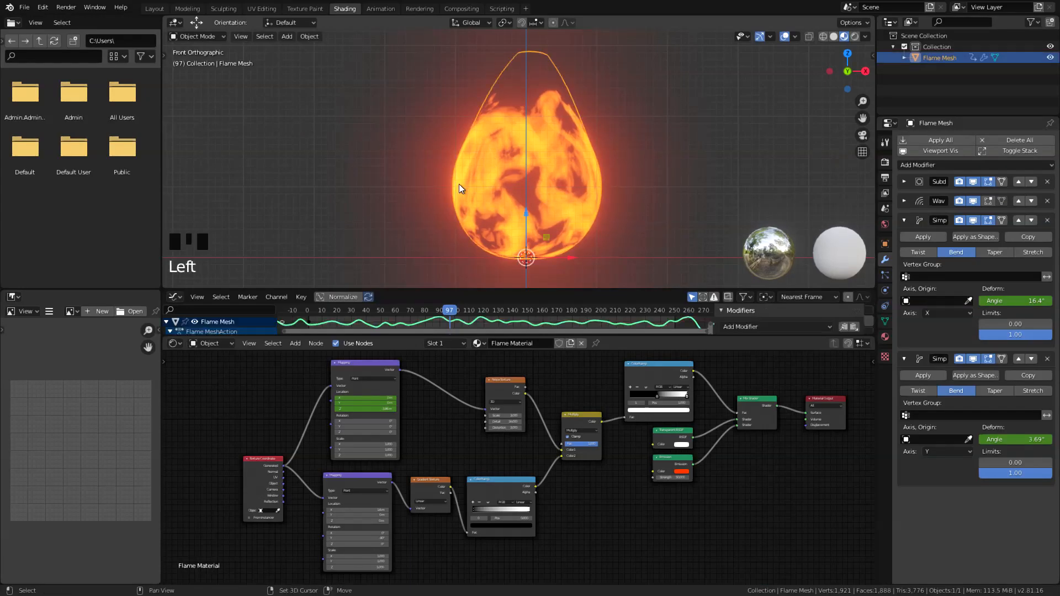
key("shift+d")
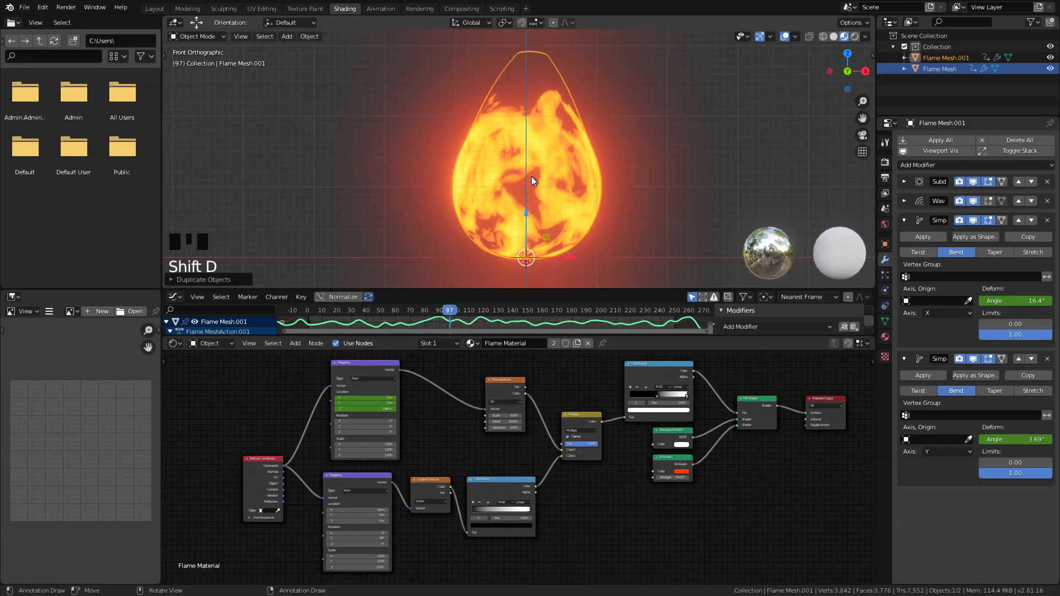
key("Tab")
key("s")
left_click(610, 184)
key("s")
key("z")
left_click(541, 268)
Shift the inner flame's geometry along Z and scale it slightly wider without affecting its height
key("g")
key("z")
left_click(543, 251)
key("s")
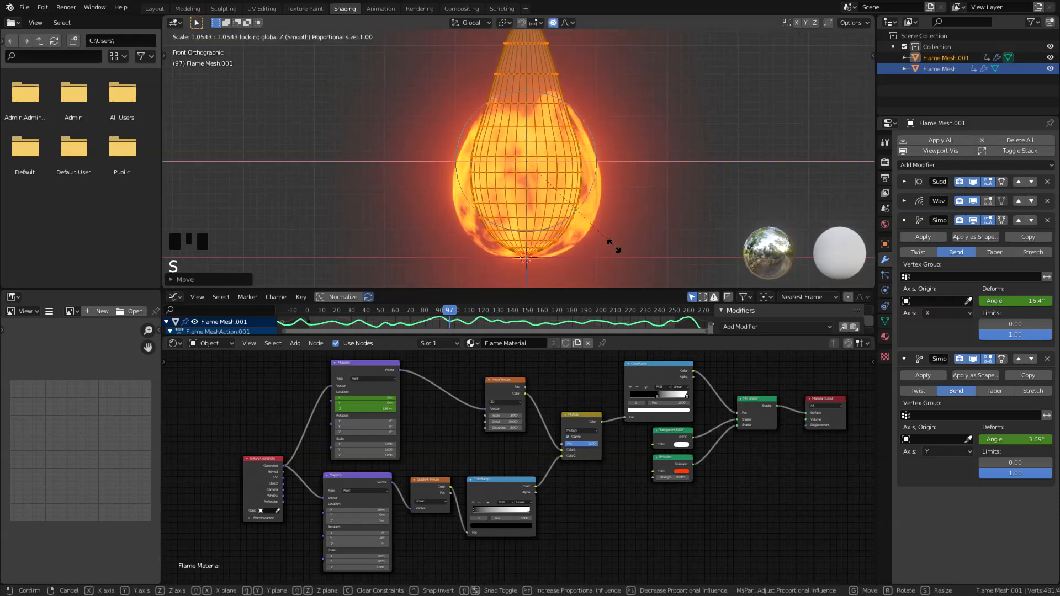
left_click(669, 217)
key("Tab")
middle_click_drag(594, 149, 594, 167, "shift")
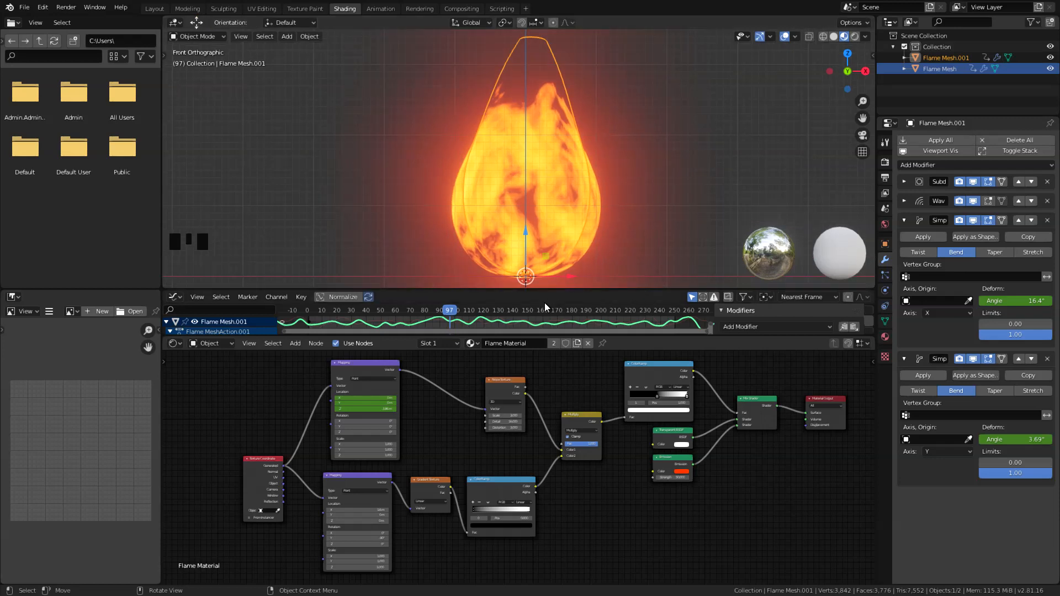
Give the inner flame its own copy of the material and move the gradient ColorRamp's white stop to about 0.918
left_click(579, 342)
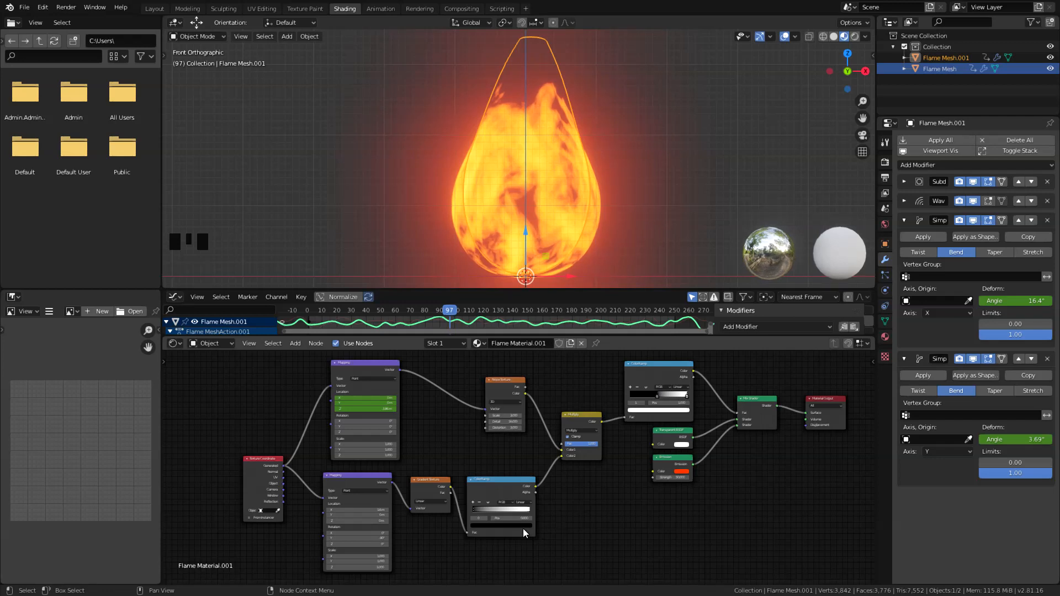
middle_click_drag(522, 528, 592, 449)
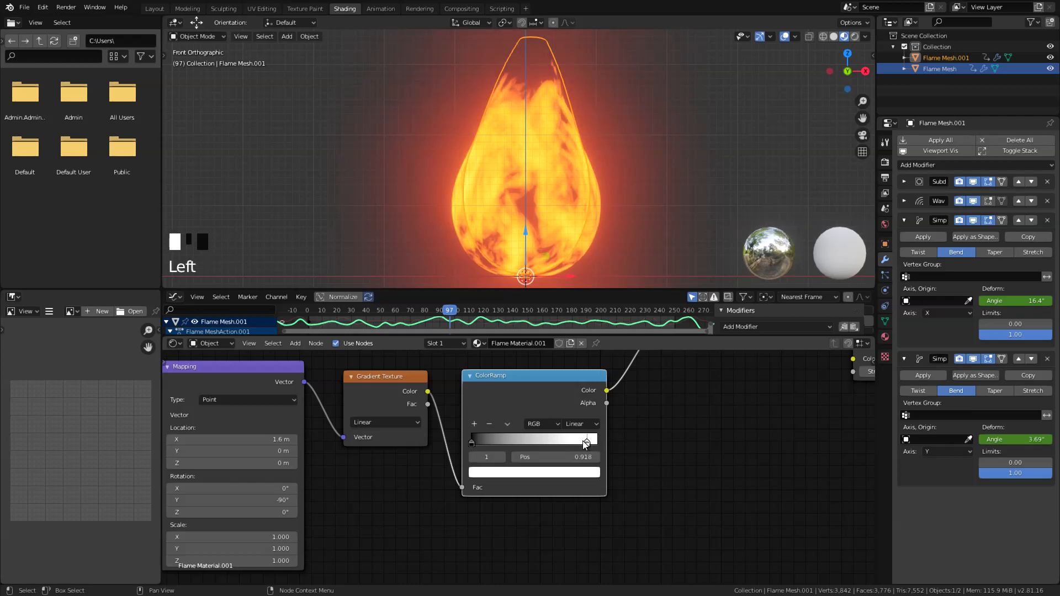
Set the inner flame's Noise Texture scale to 9
middle_click_drag(563, 457, 432, 525)
middle_click_drag(405, 393, 501, 582)
double_click(498, 502)
type("7.1")
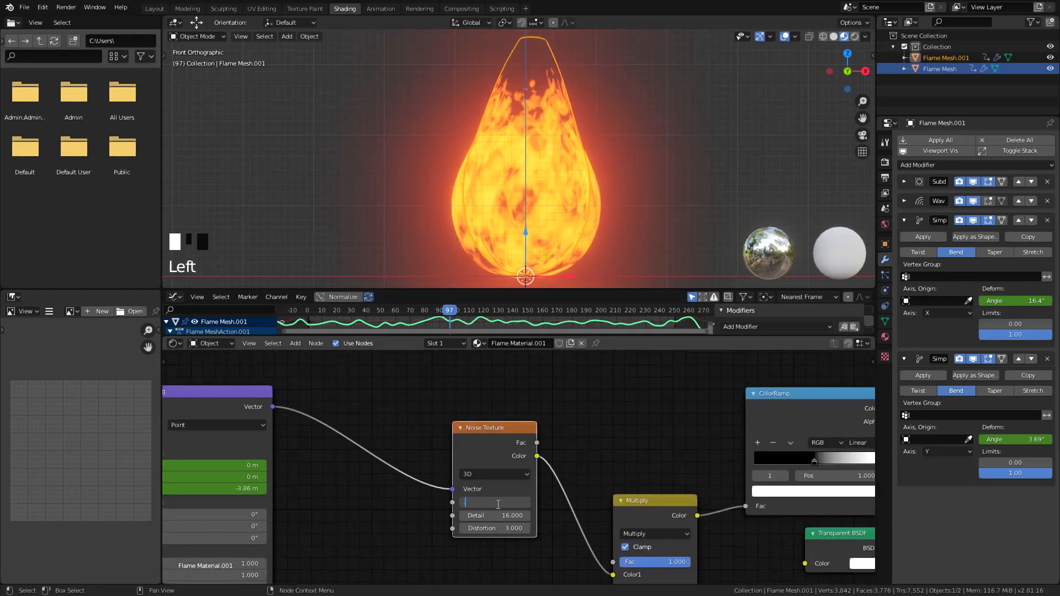
key("Return")
double_click(498, 504)
type("9")
key("Return")
Move the black stop of the ColorRamp feeding the Mix Shader to about 0.459 and preview the layered flame
middle_click_drag(581, 468, 318, 466)
left_click(554, 459)
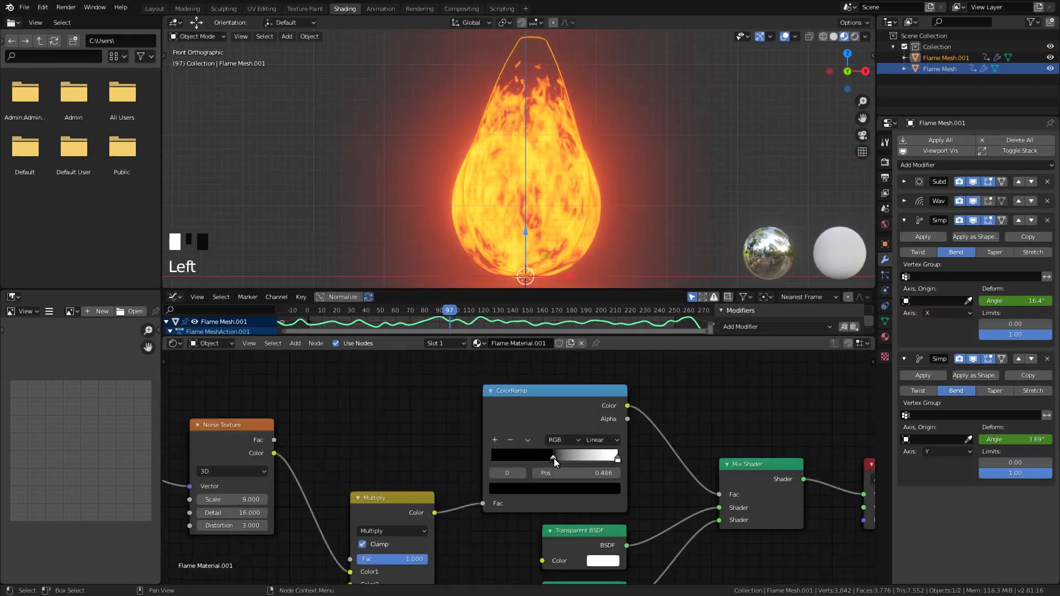
left_click_drag(555, 459, 553, 459)
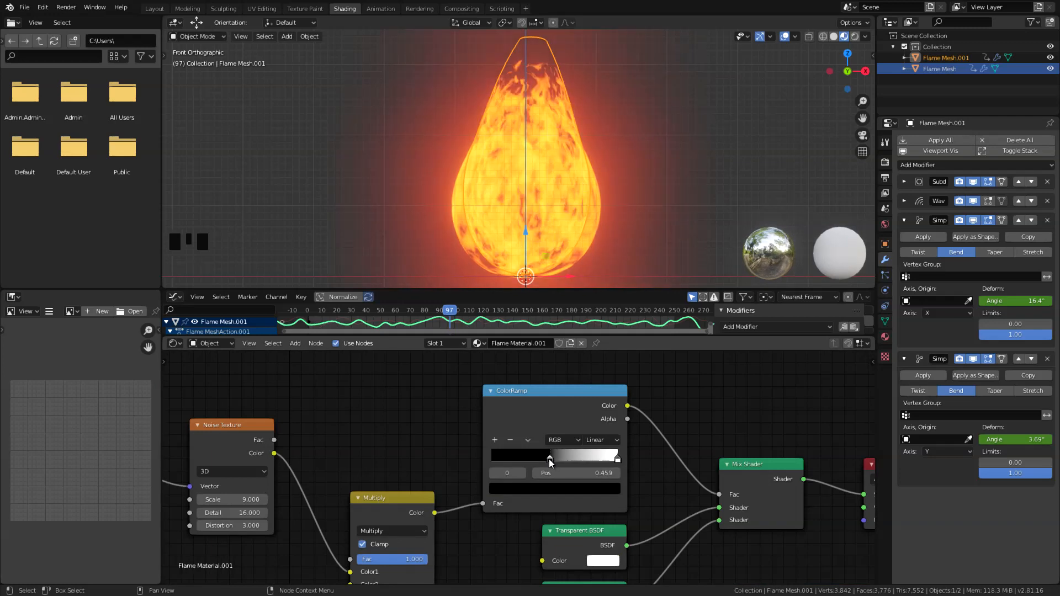
left_click(613, 473)
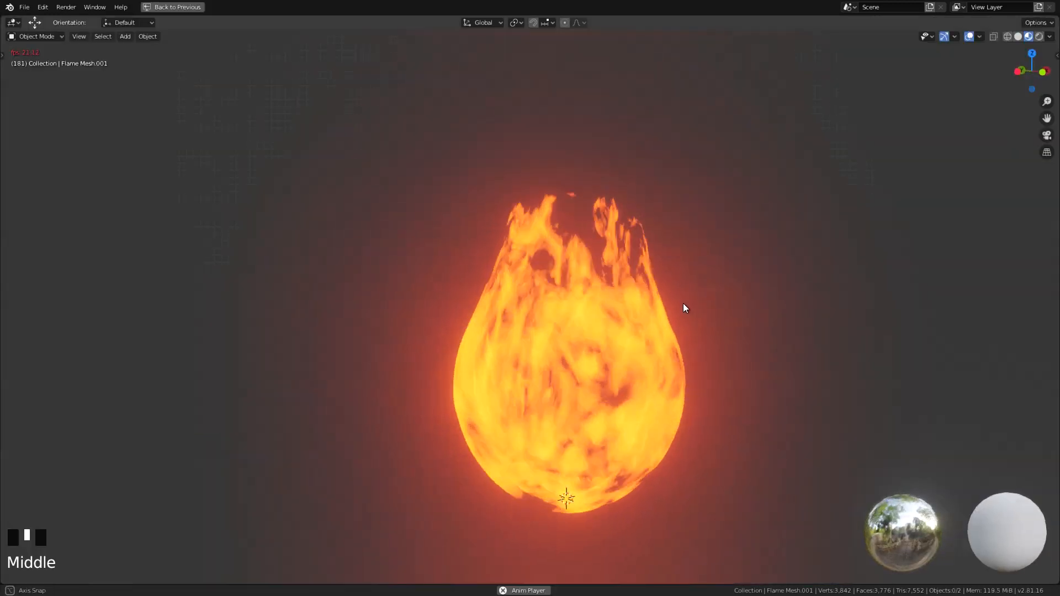
middle_click_drag(689, 287, 765, 331, "ctrl")
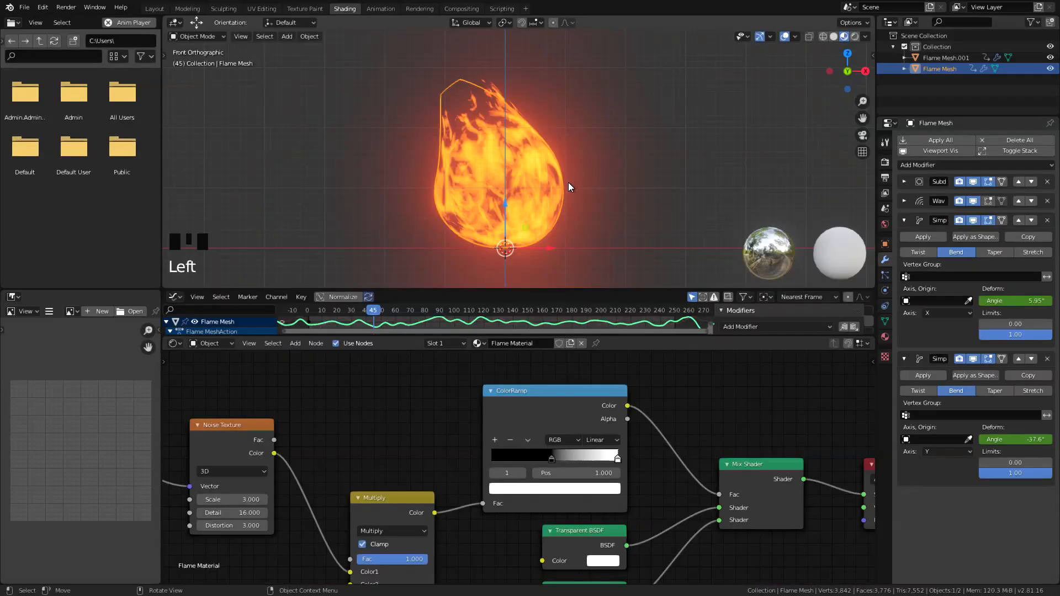
Duplicate the original flame mesh in place and scale the copy's whole geometry wider, excluding Z
key("shift+d")
right_click(497, 190)
key("Tab")
key("a")
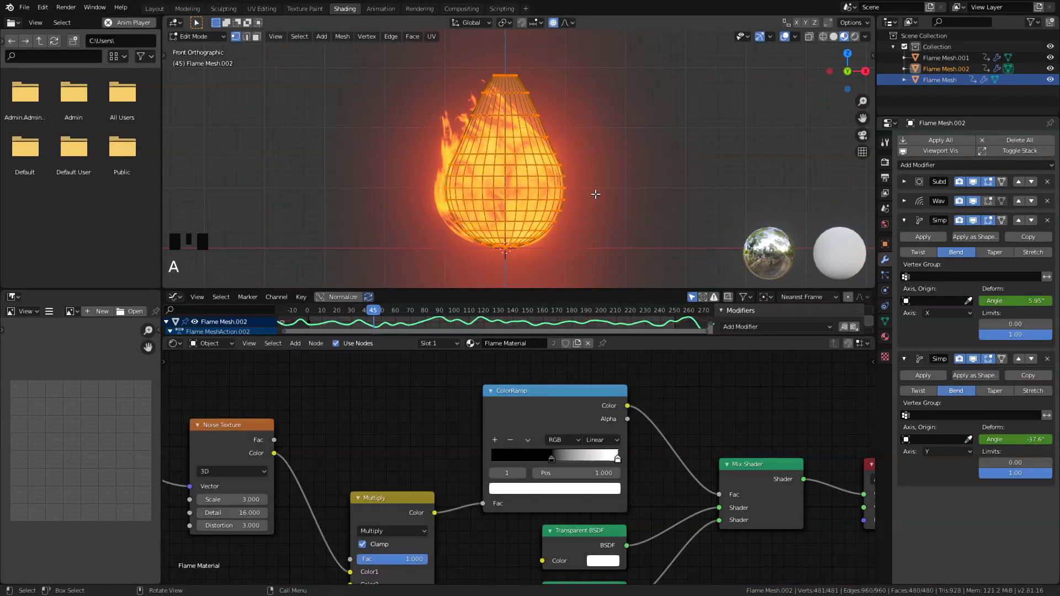
key("s")
key("shift+z")
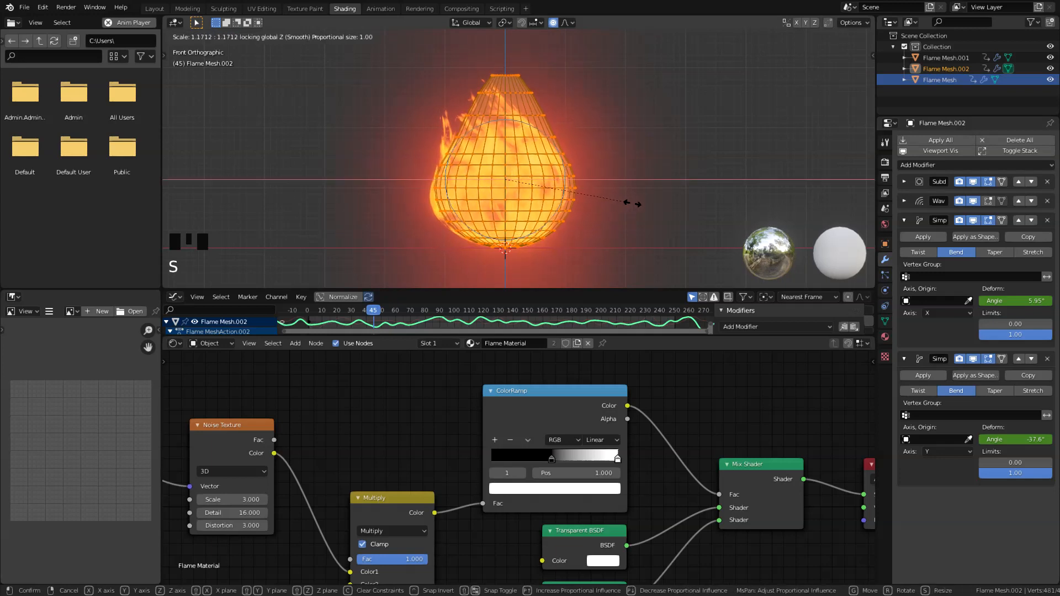
left_click(634, 205)
Delete the upper half of the outer flame copy above its middle edge loop and scale the open rim slightly outward
left_click(487, 187, "alt")
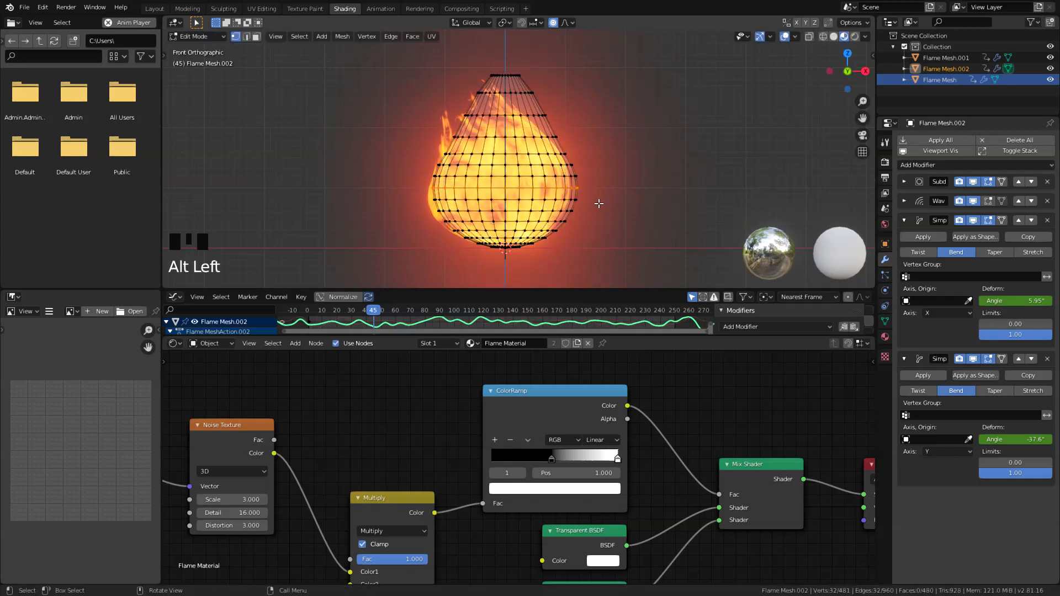
key("l")
key("x")
left_click(555, 135)
key("s")
left_click(642, 197)
key("Tab")
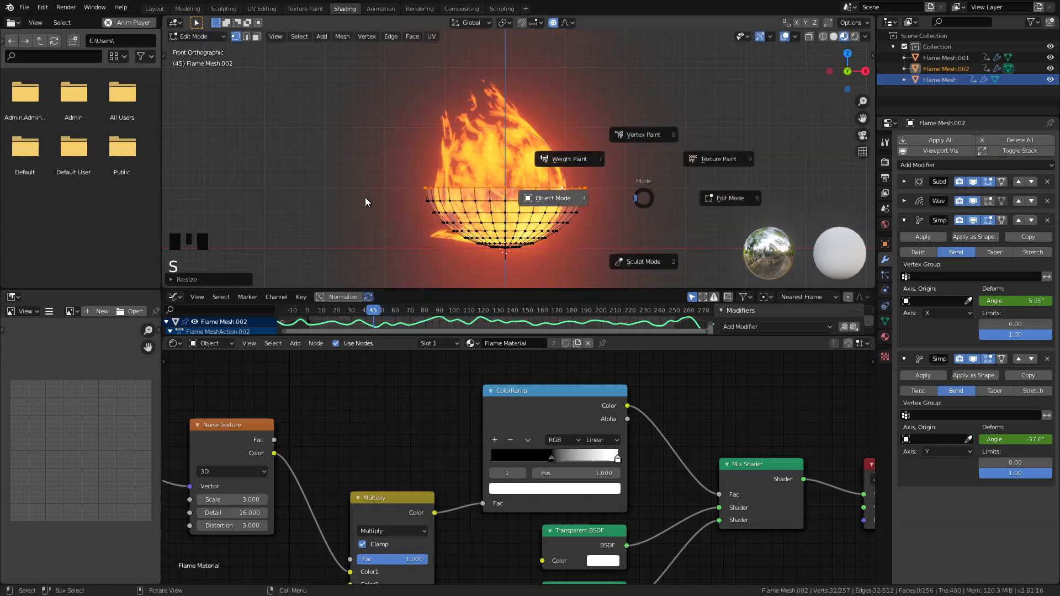
left_click(552, 198)
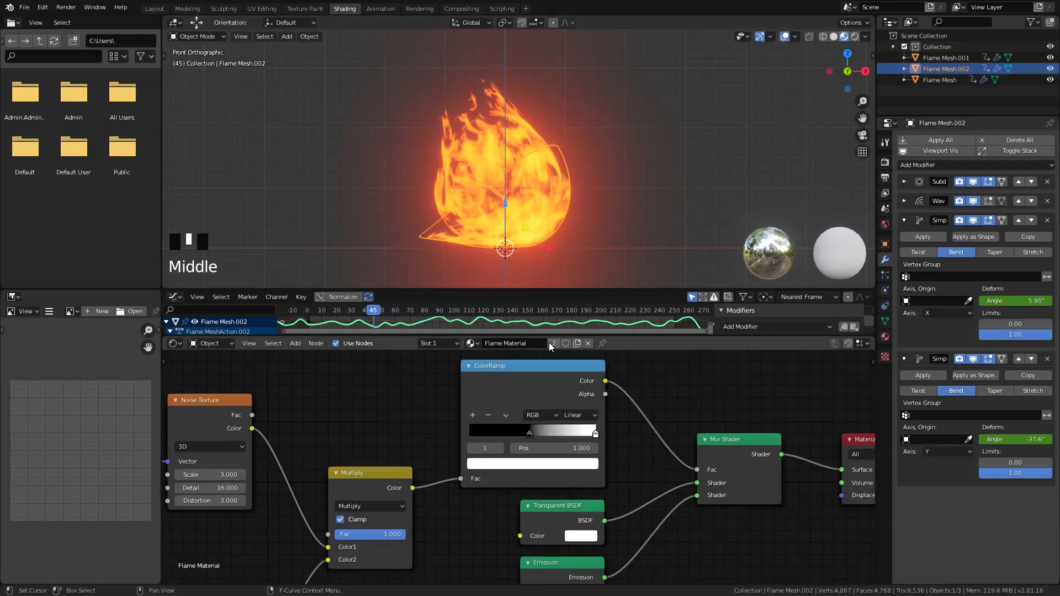
Give the outer half-flame its own independent copy of the flame material
left_click(577, 343)
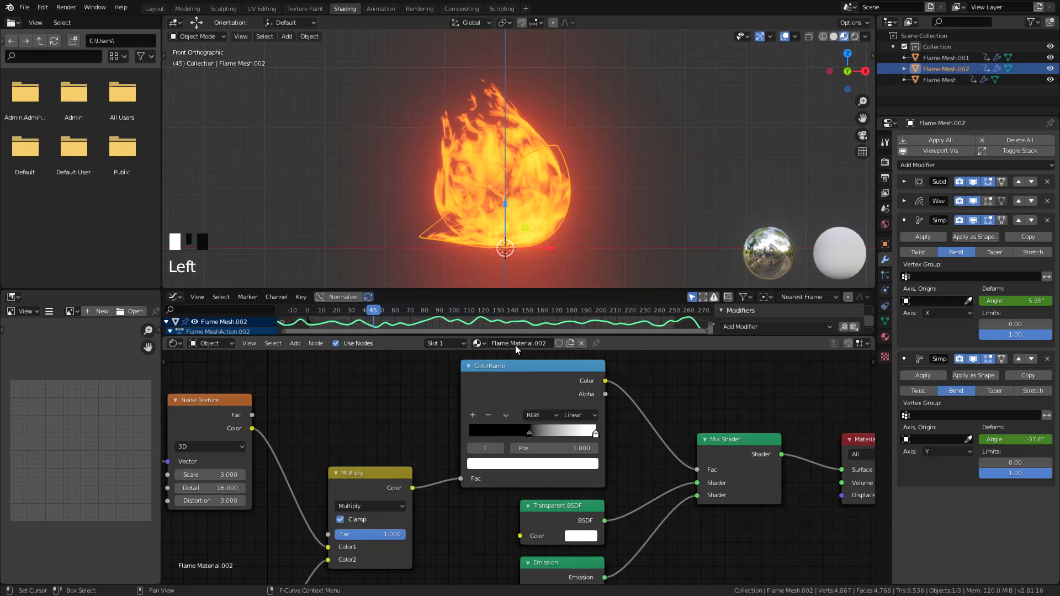
middle_click_drag(617, 529, 596, 432)
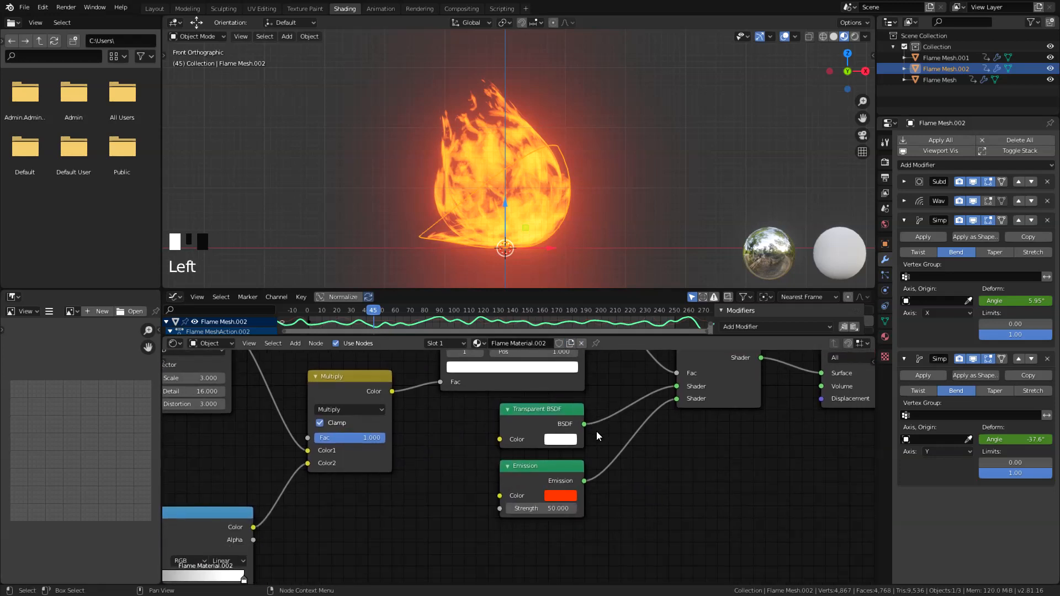
Set the outer half-flame material's Emission strength to 0.3 and its colour to near-white
left_click(552, 508)
key("BackSpace")
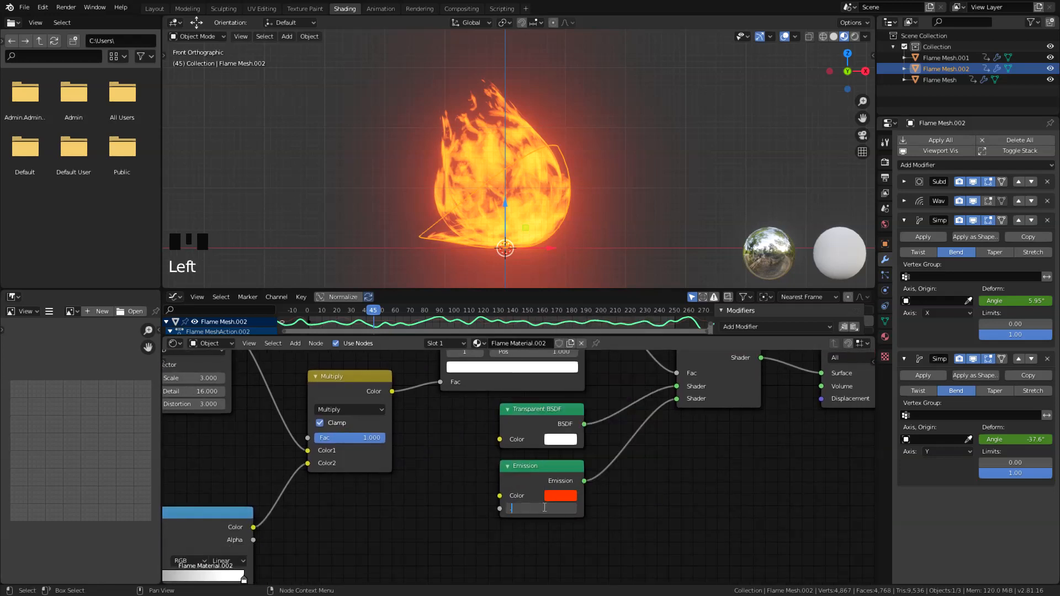
type(".3")
key("Return")
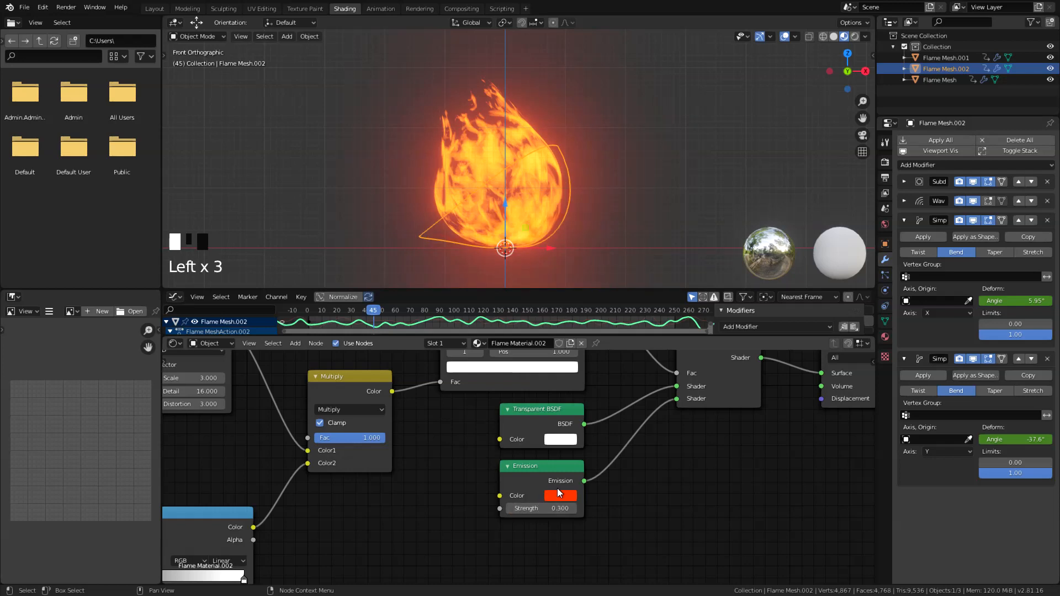
left_click(555, 493)
left_click(596, 367)
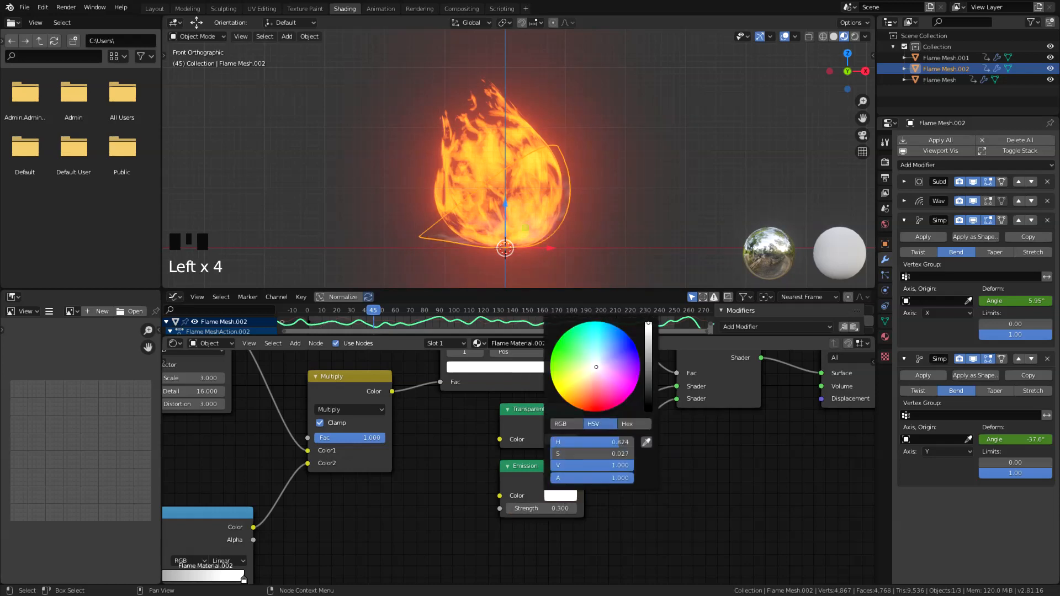
Play the animation in an enlarged viewport and examine the layered flame from several angles
left_click(639, 247)
key("ctrl+space")
key("space")
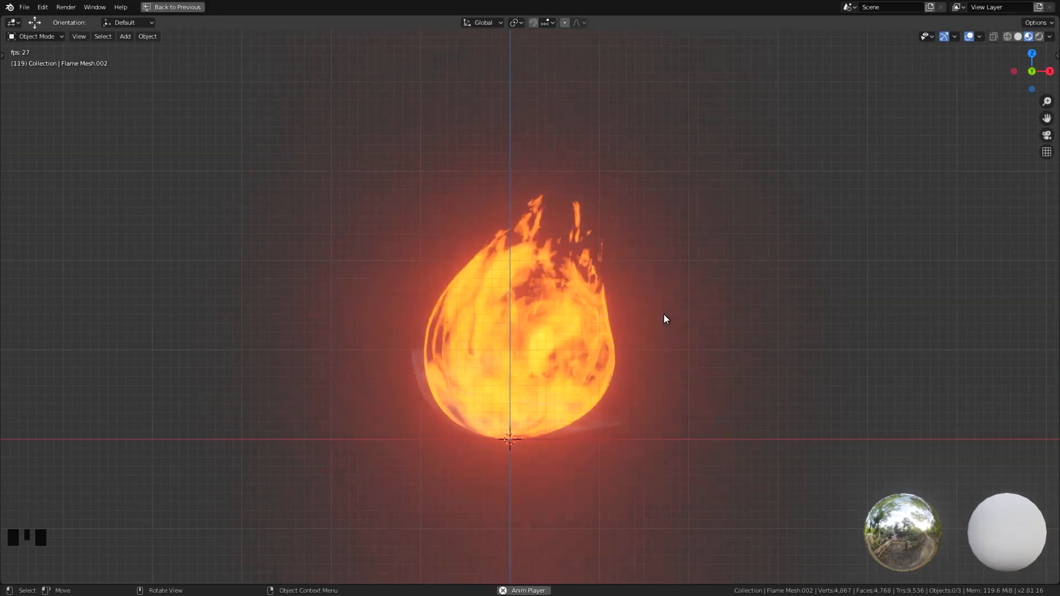
mouse_move(615, 316)
middle_mouse_down()
mouse_move(595, 362)
mouse_move(611, 330)
middle_mouse_up()
key("ctrl+space")
middle_click_drag(539, 270, 685, 232)
key("ctrl+space")
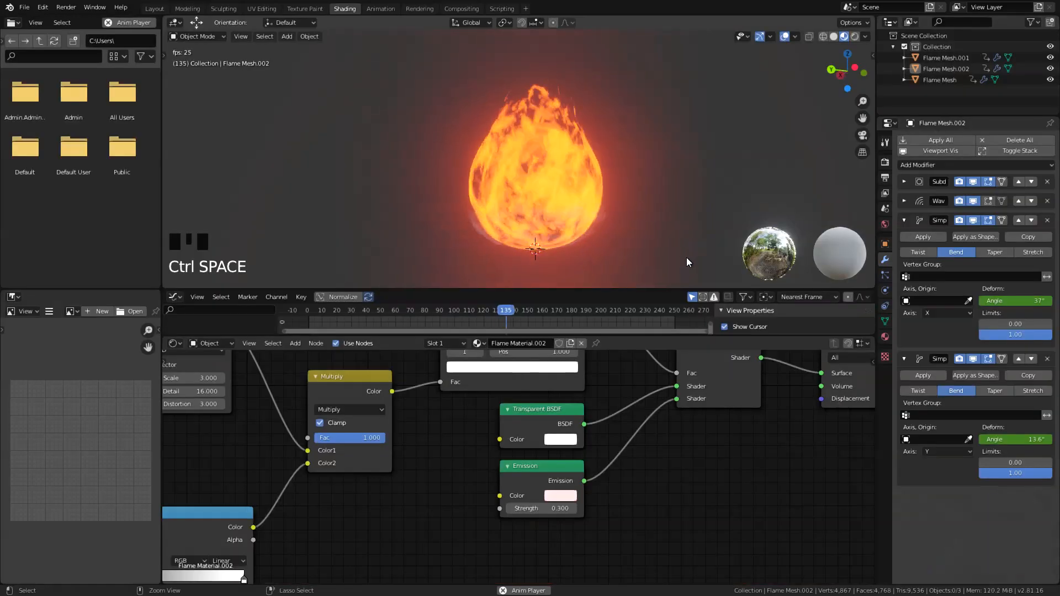
left_click(664, 460)
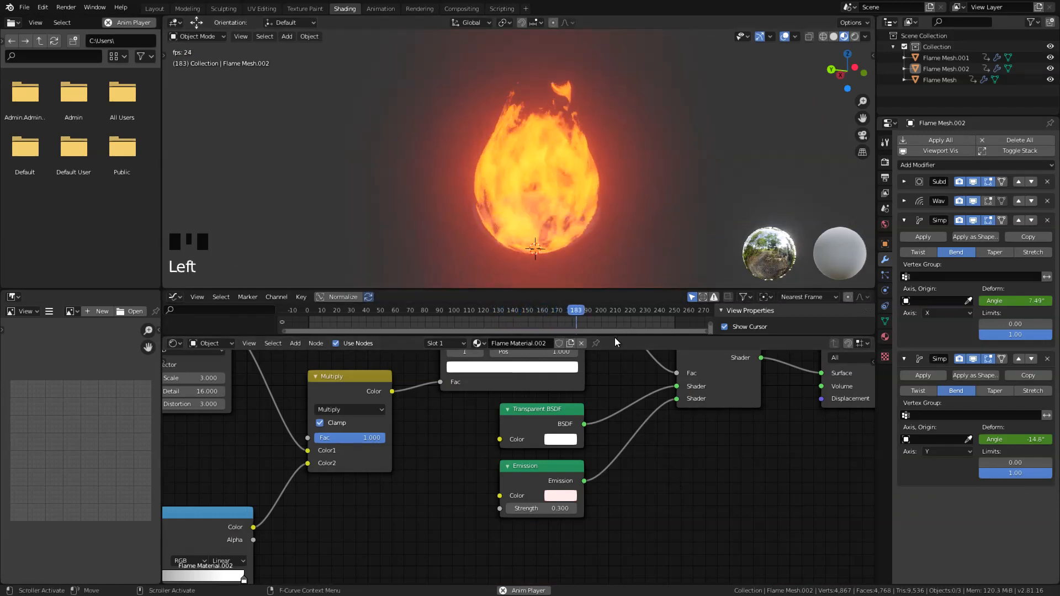
middle_click_drag(615, 353, 674, 389)
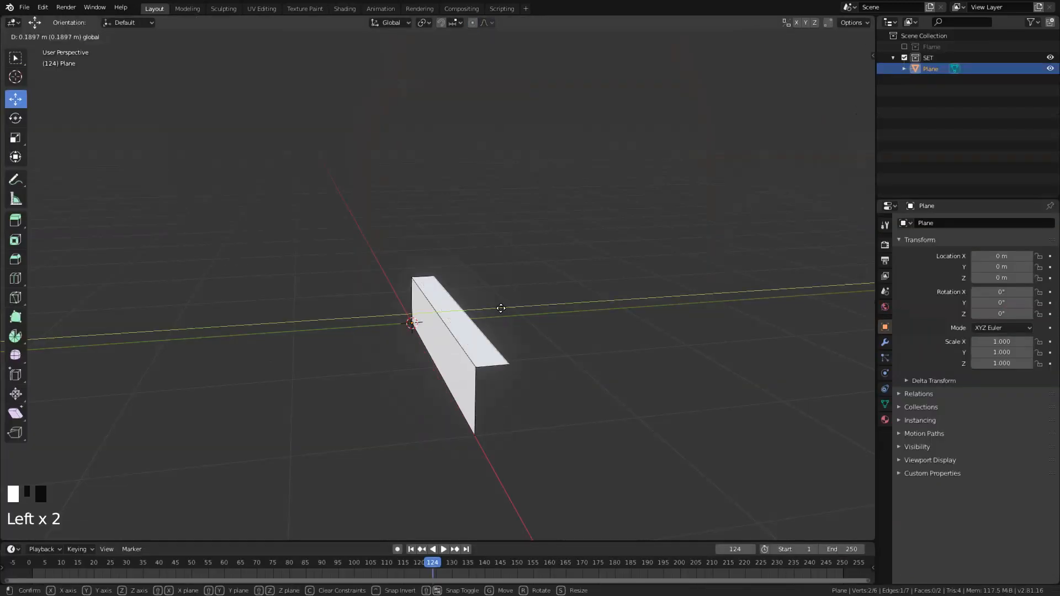
Build the base segment's stepped profile by extending the plane's edges along the Y axis
left_click_drag(501, 308, 539, 327)
key("ctrl+z")
left_click(539, 350)
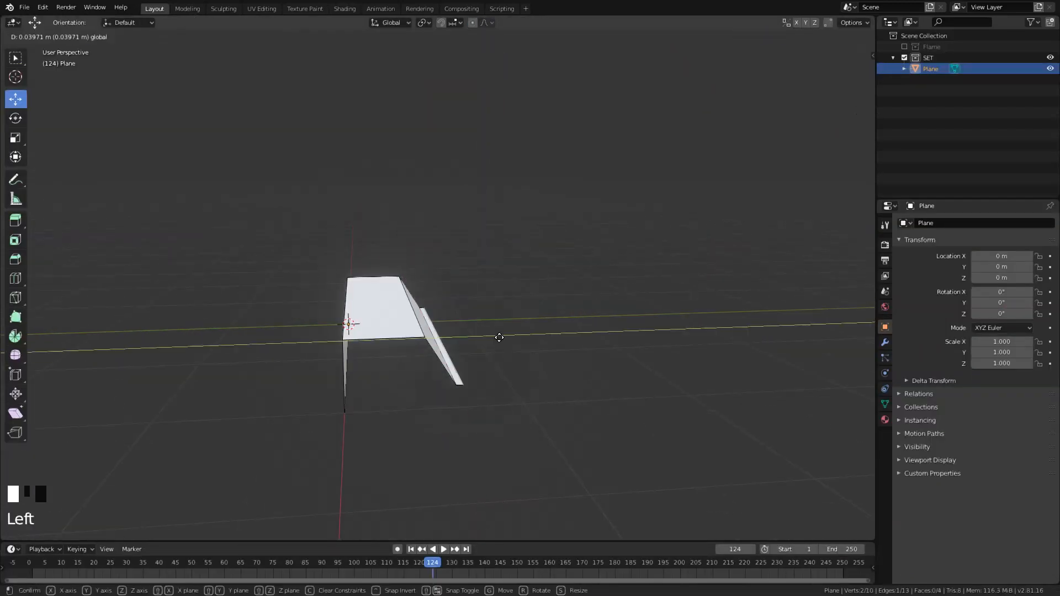
left_click_drag(499, 336, 553, 353)
middle_click_drag(553, 353, 557, 331)
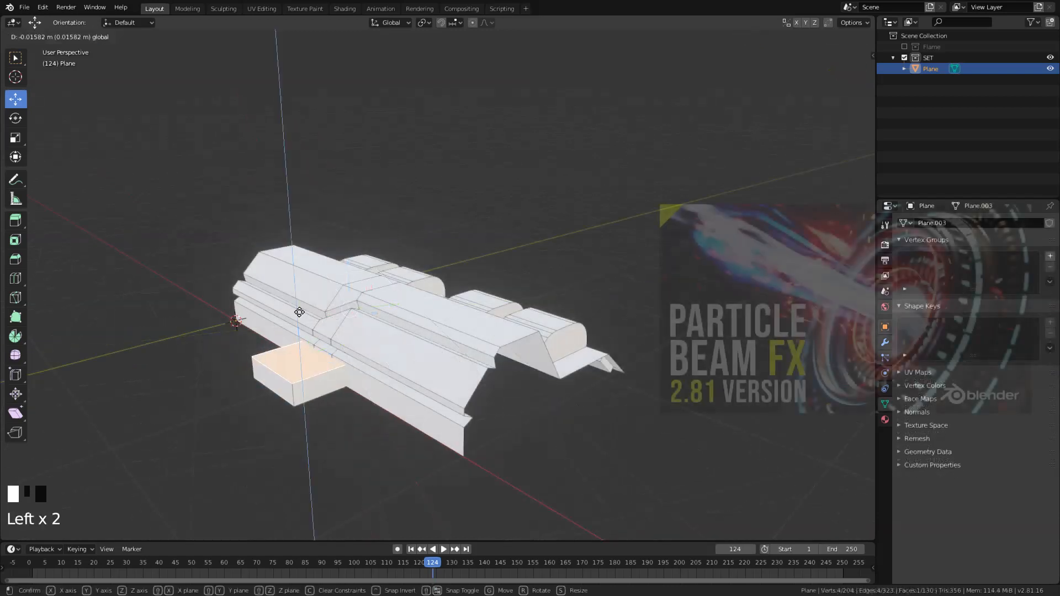
Adjust the height of the base segment's protruding side block and bend the repeated segments into a closed ring
left_click_drag(260, 326, 267, 330)
middle_click_drag(267, 330, 311, 421)
middle_click_drag(605, 343, 549, 342, "shift")
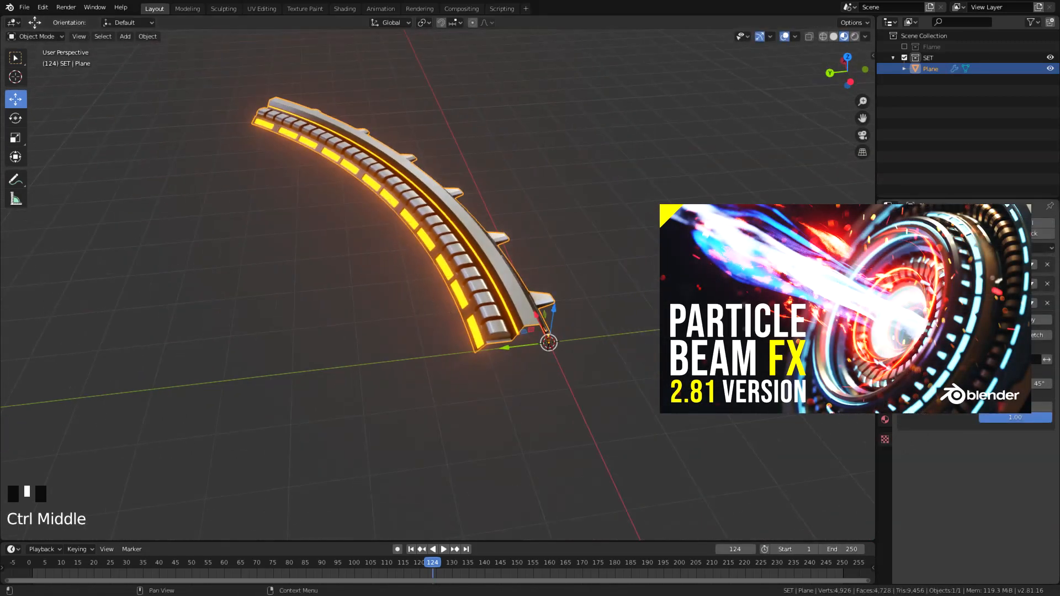
left_click_drag(1014, 384, 1047, 384)
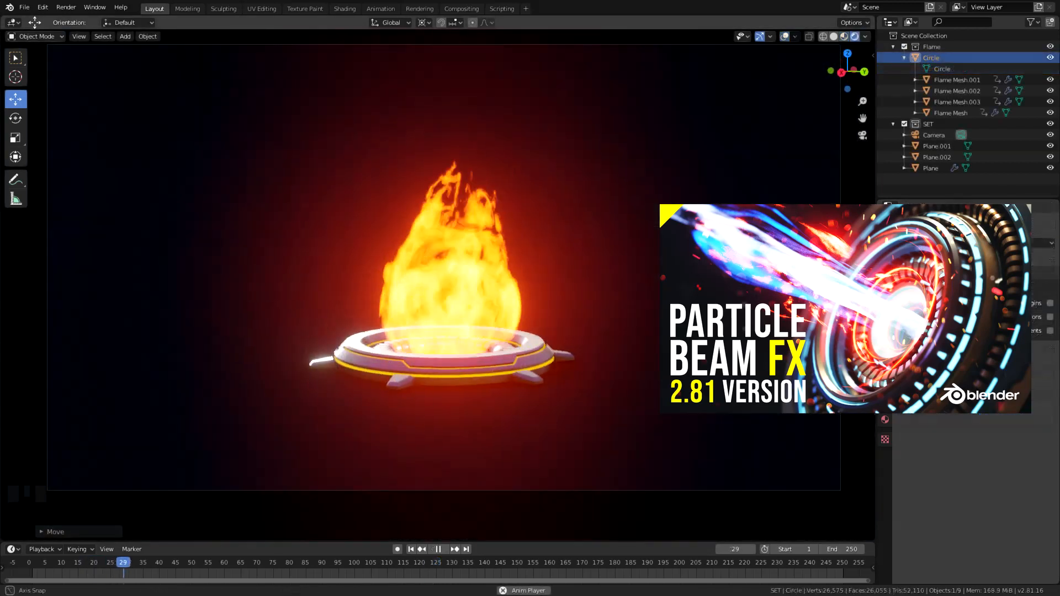
Review the animated flame above the ring base in the rendered view and stop playback
middle_click(342, 293)
middle_click_drag(342, 293, 455, 297)
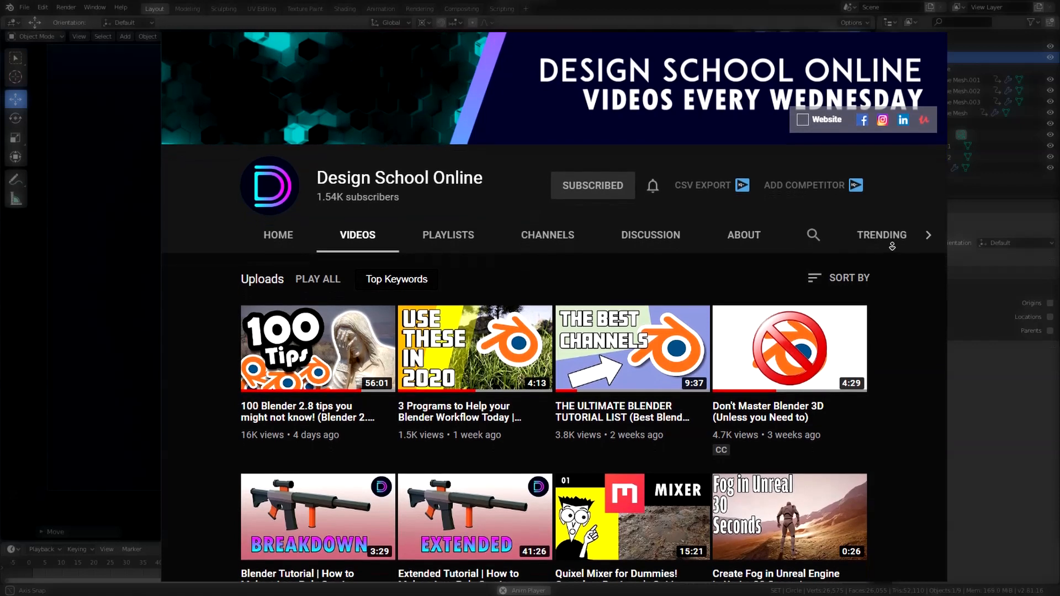
scroll(892, 246, "down", 1)
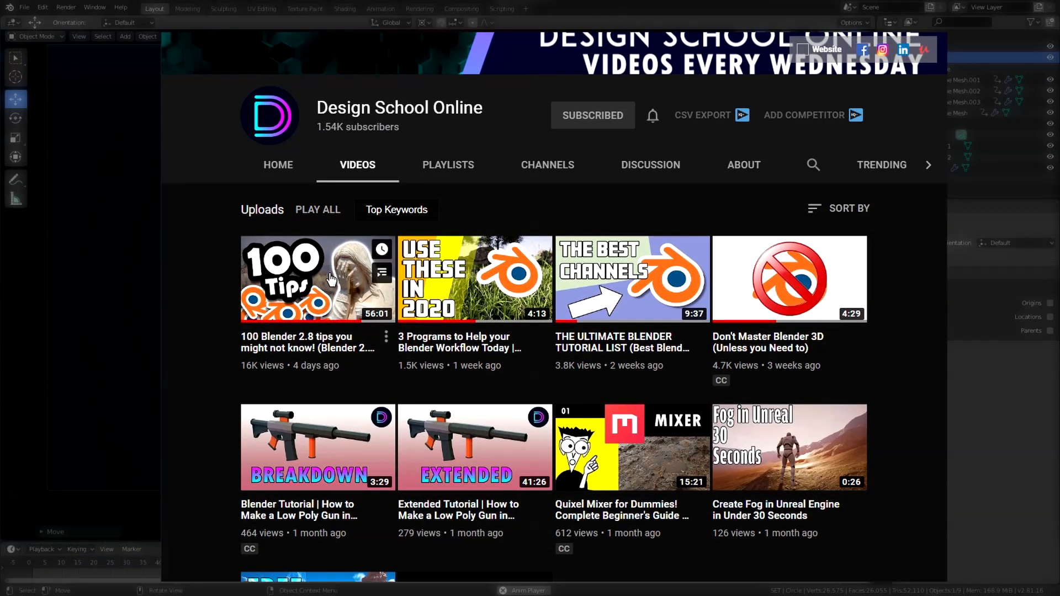
left_click(522, 488)
middle_click_drag(522, 488, 530, 486)
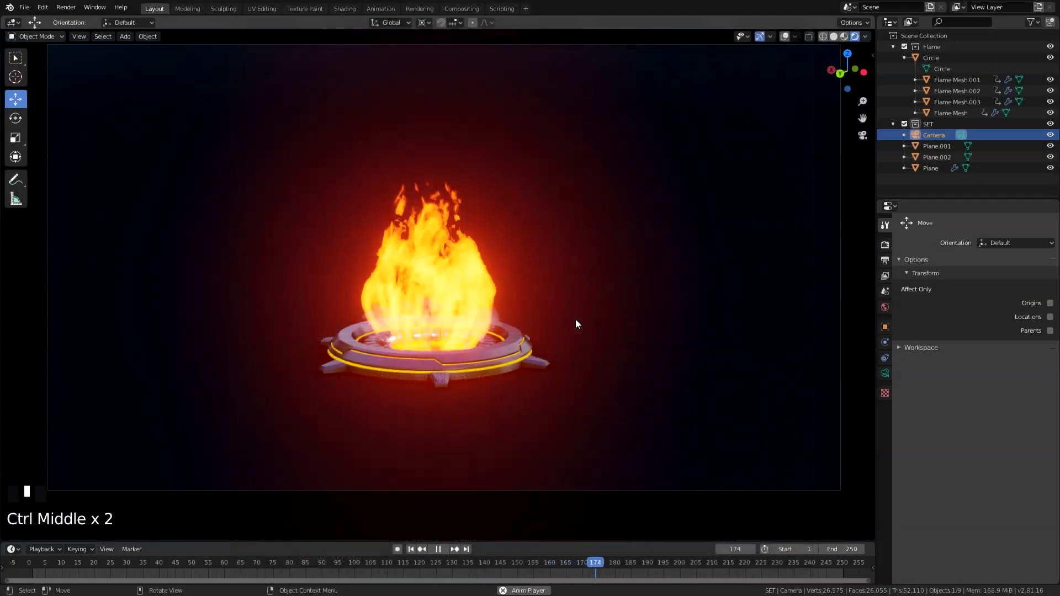
key("space")
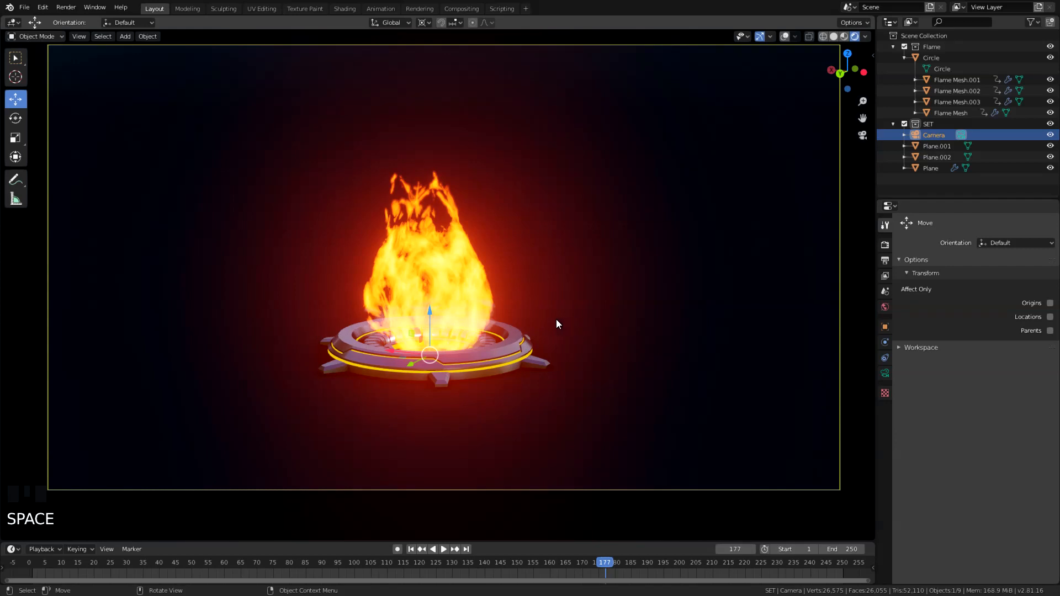